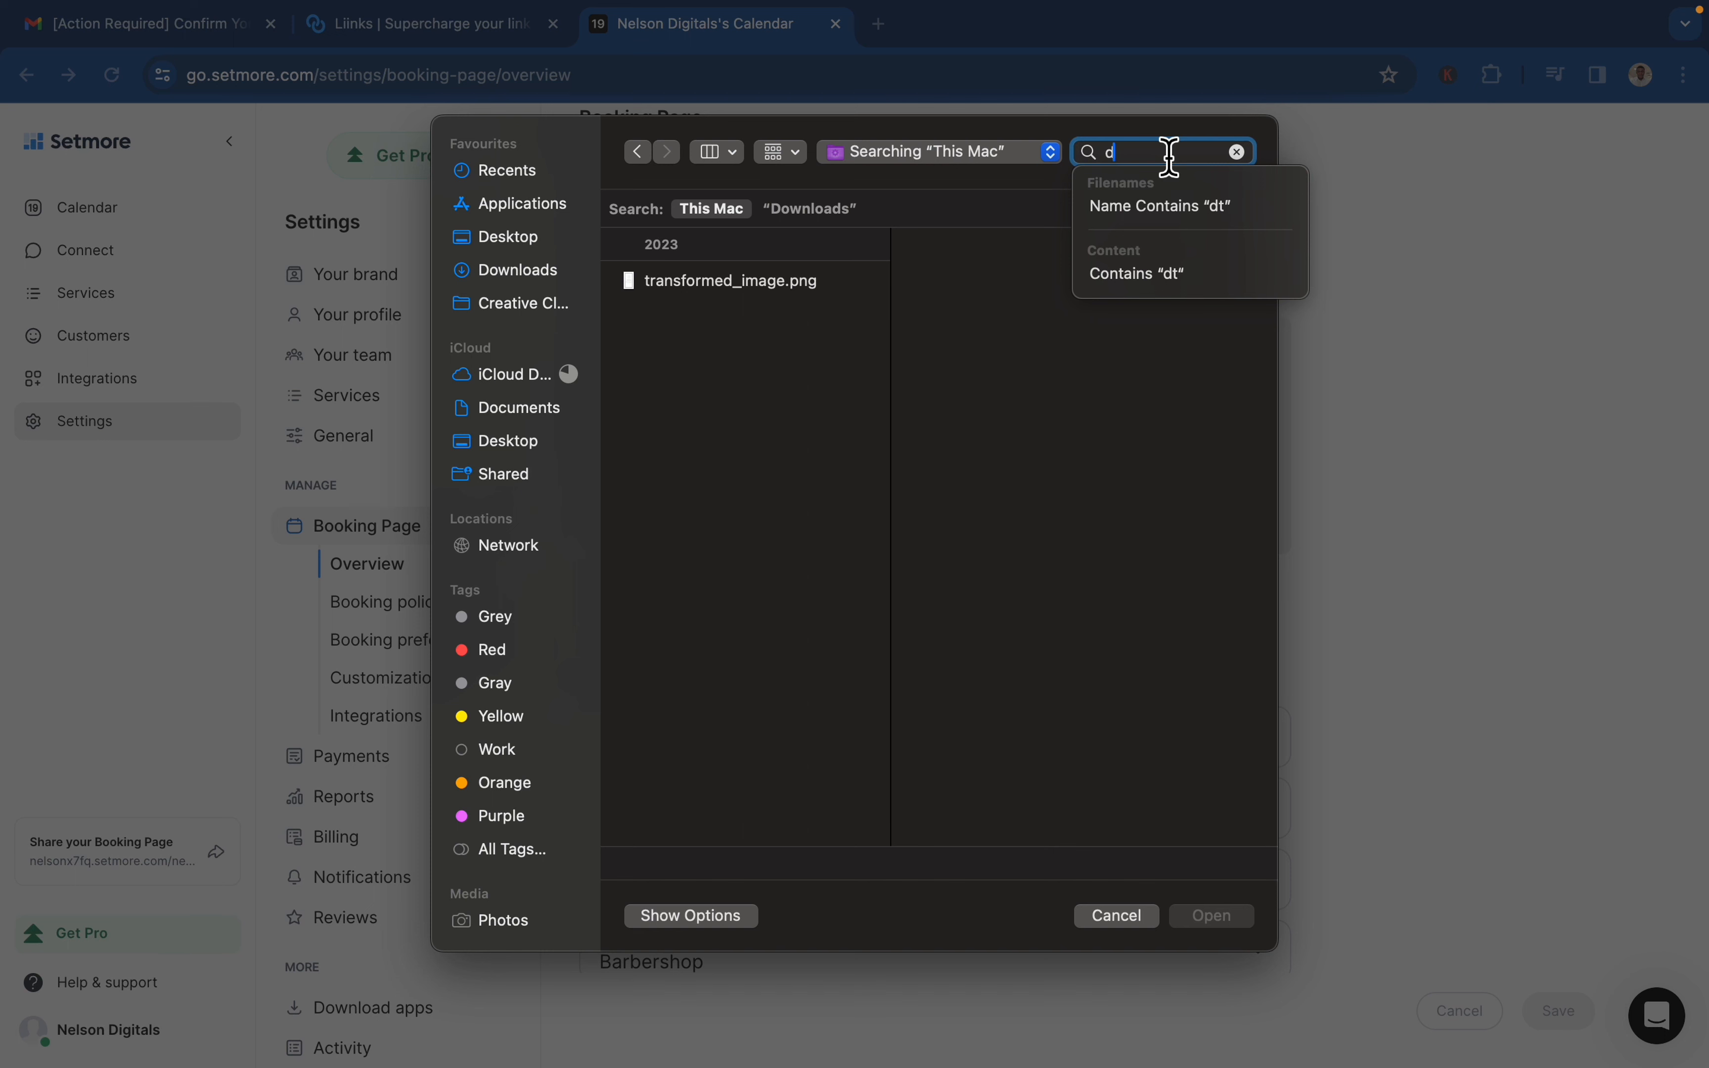
Search the files for "dread", choose dreadit---twitter-page.jpg as the booking page's cover image and save it
type("read")
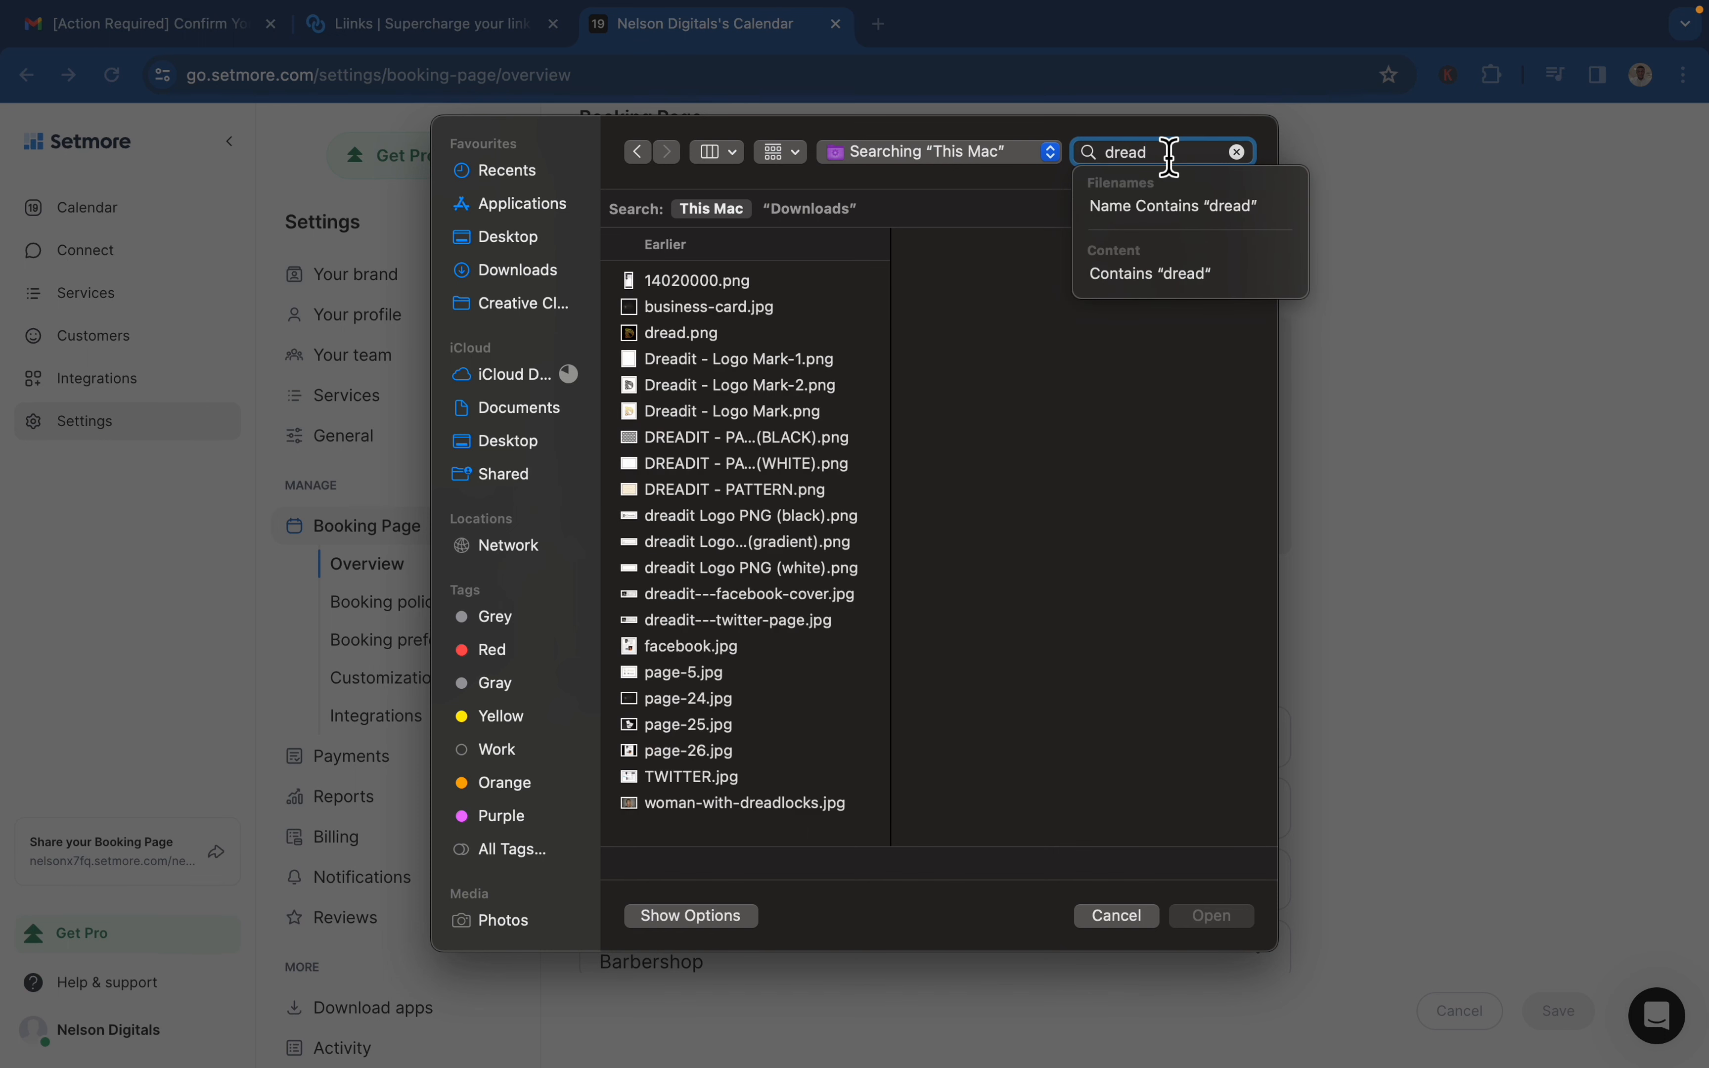
left_click(782, 308)
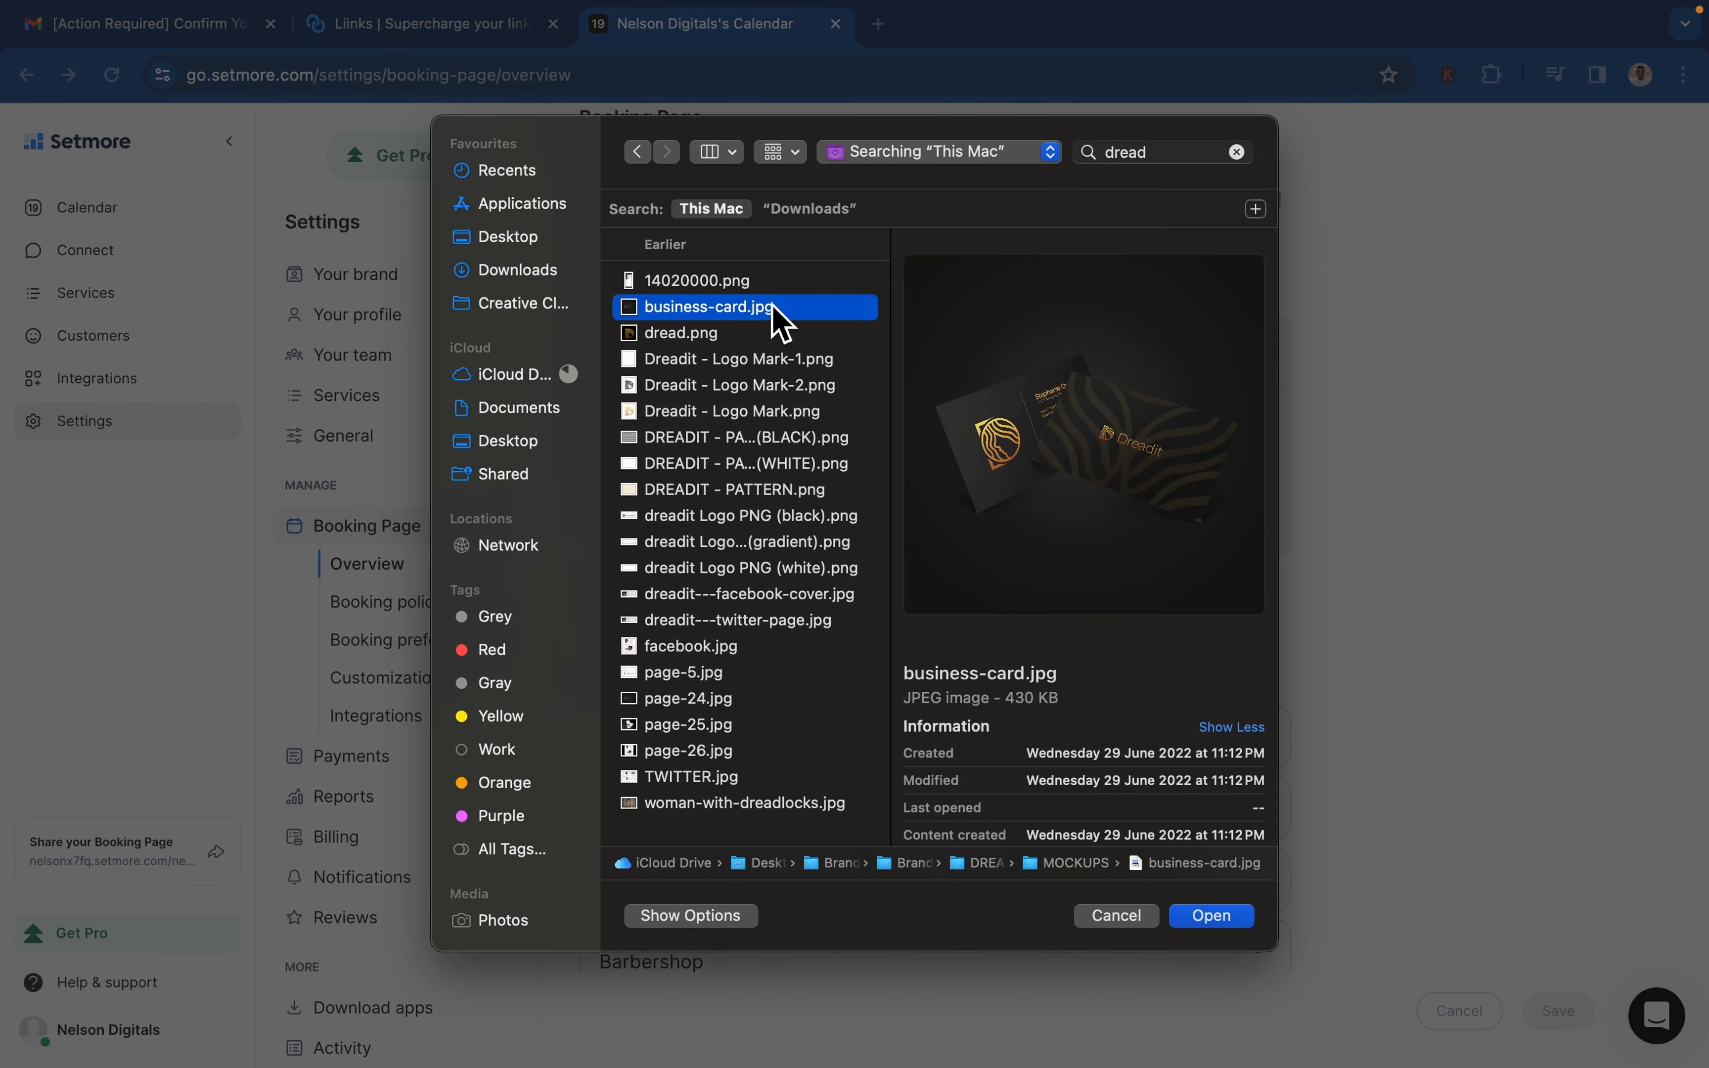
key("Down")
key("Down")
key("Down")
key("Down")
key("Down")
key("Down")
key("Down")
key("Down")
key("Down")
key("Down")
key("Down")
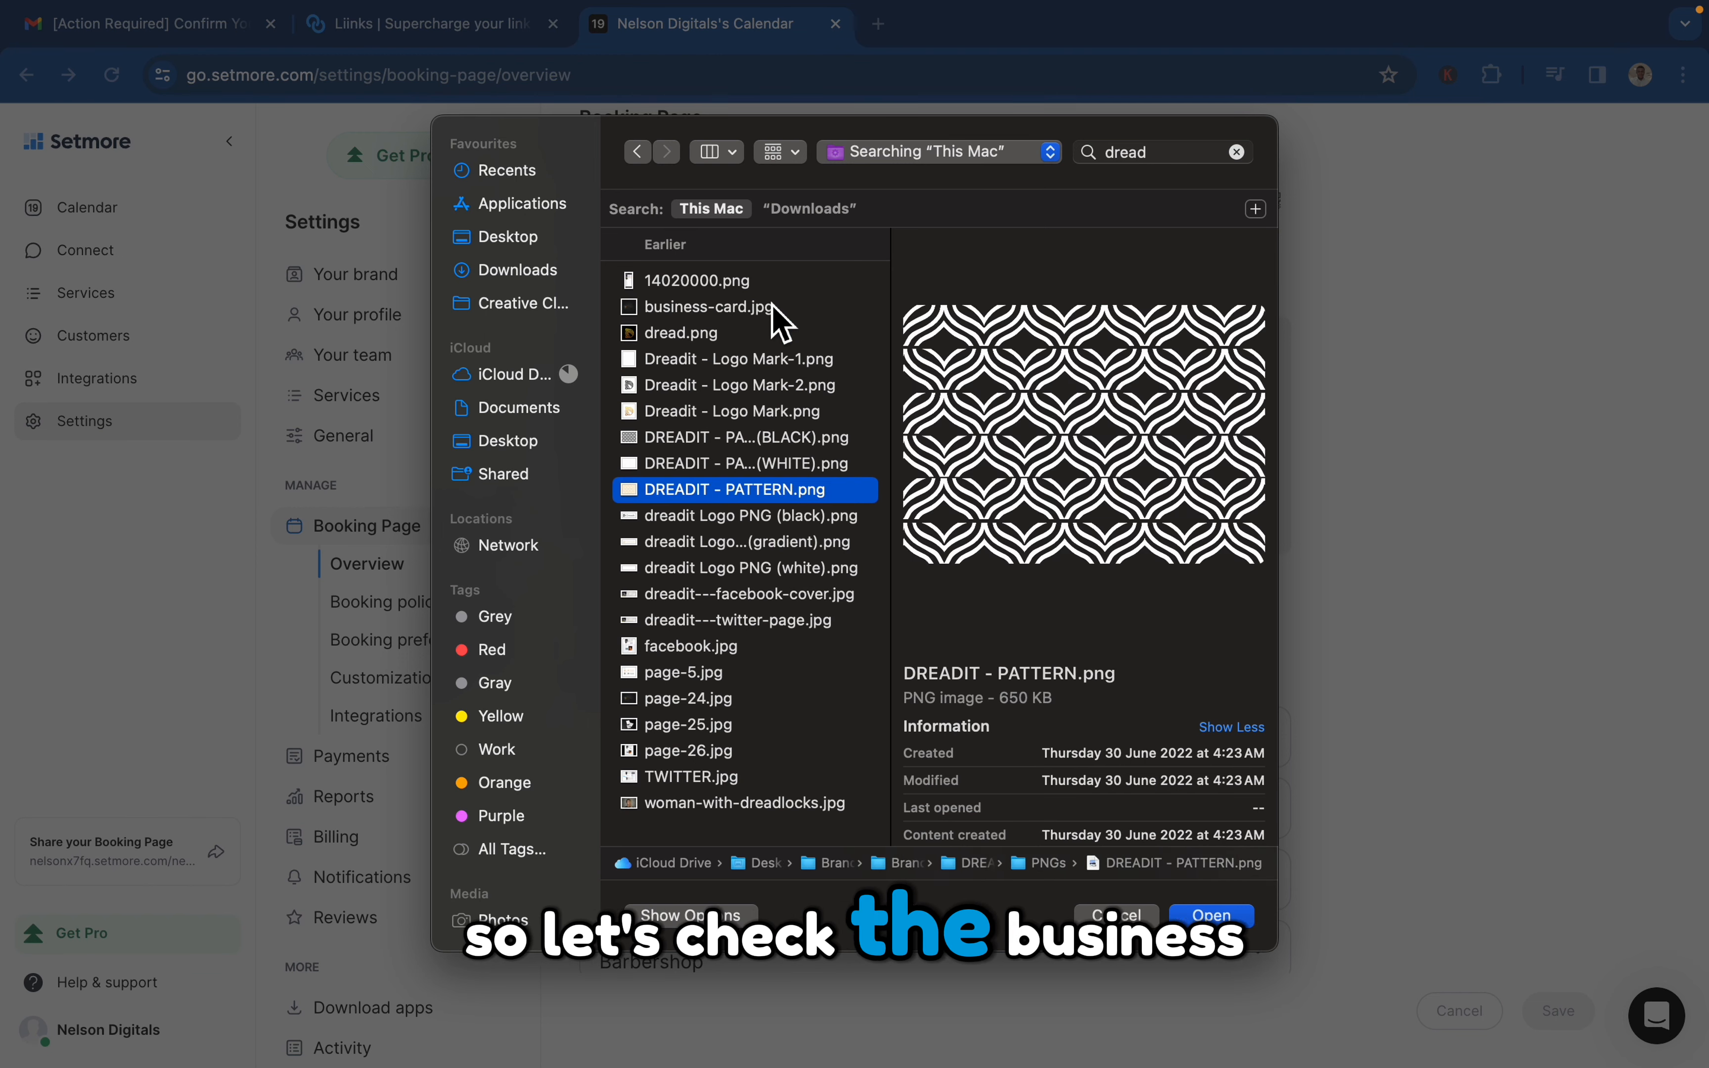
key("Down")
key("Down")
key("Down")
key("Down")
key("Up")
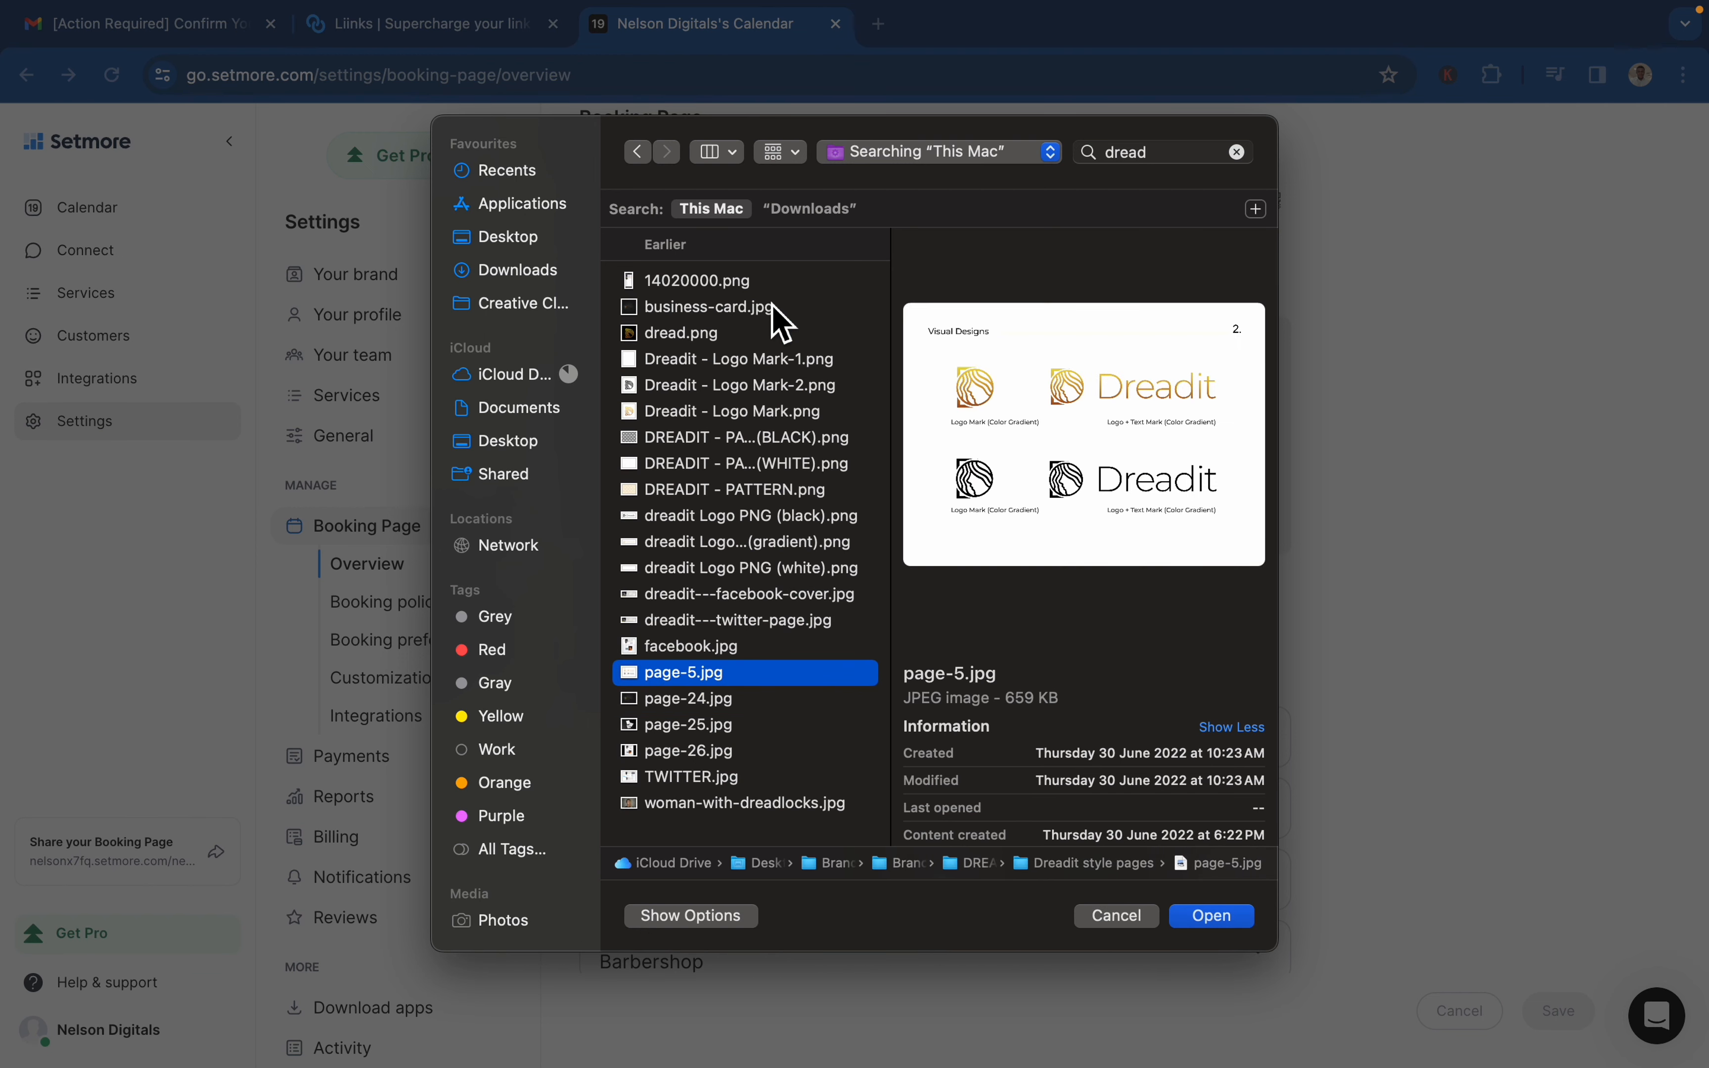
key("Up")
key("Up")
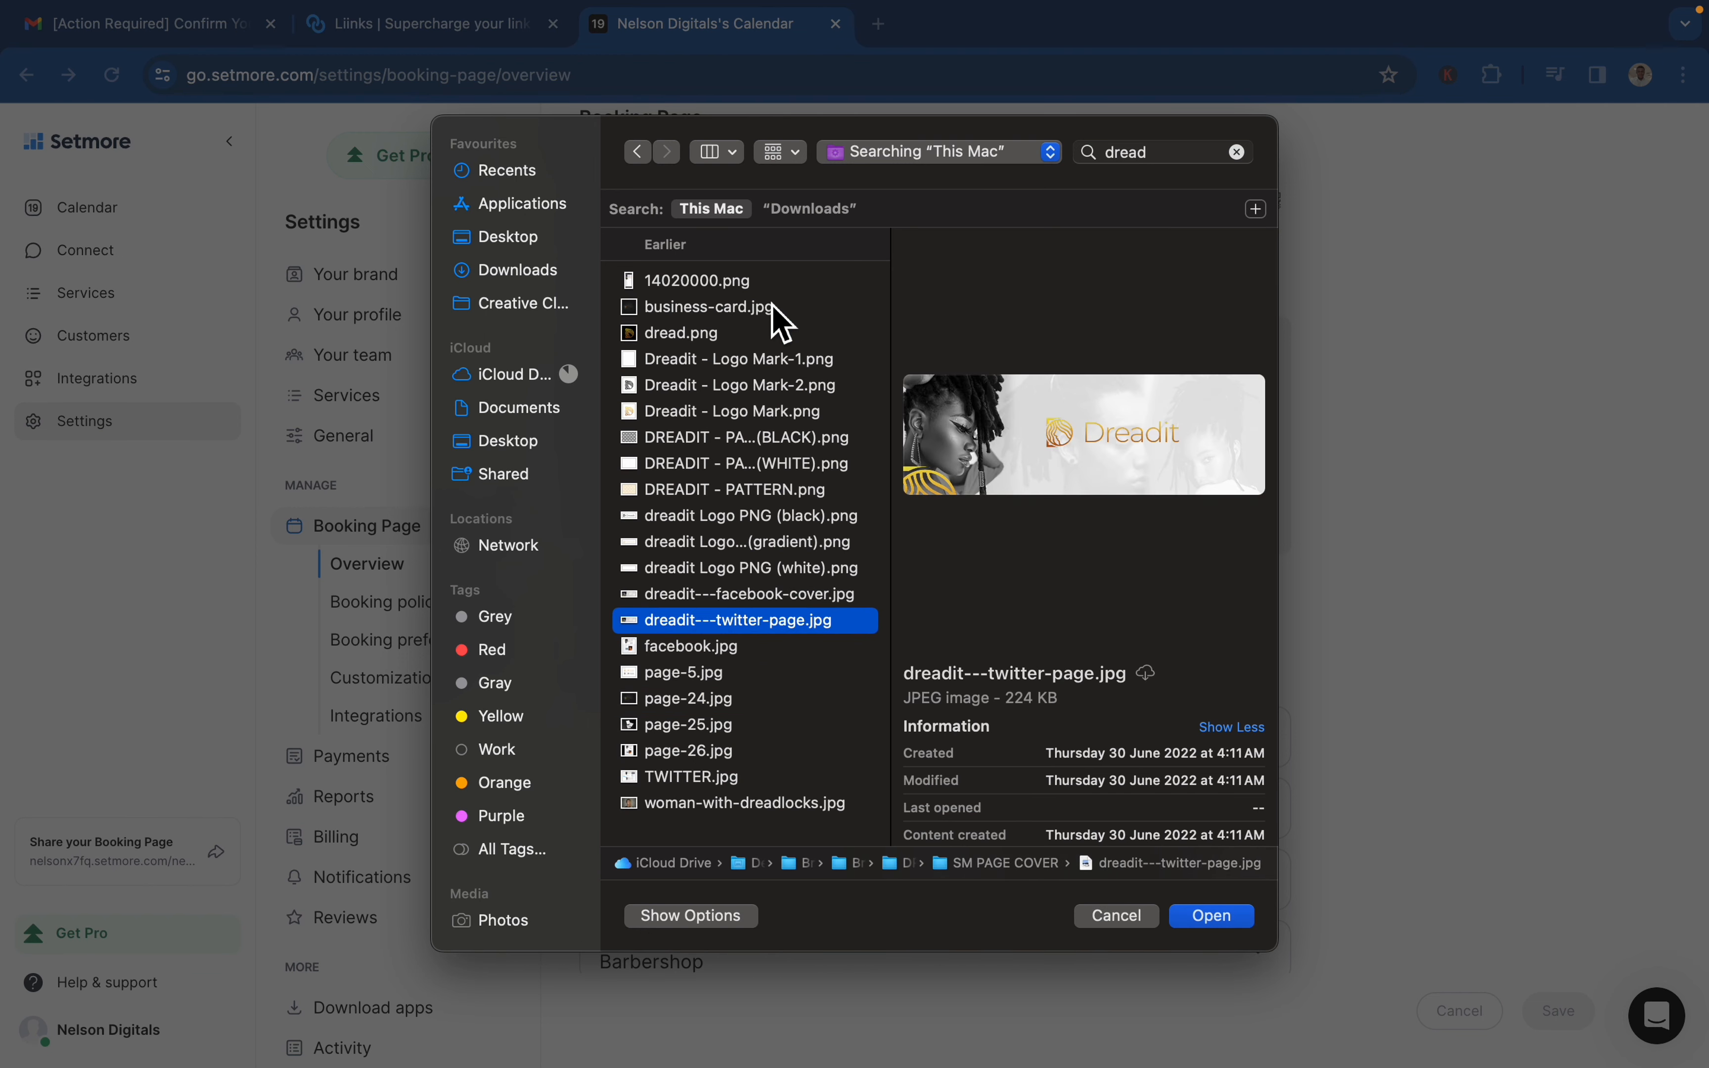
key("Return")
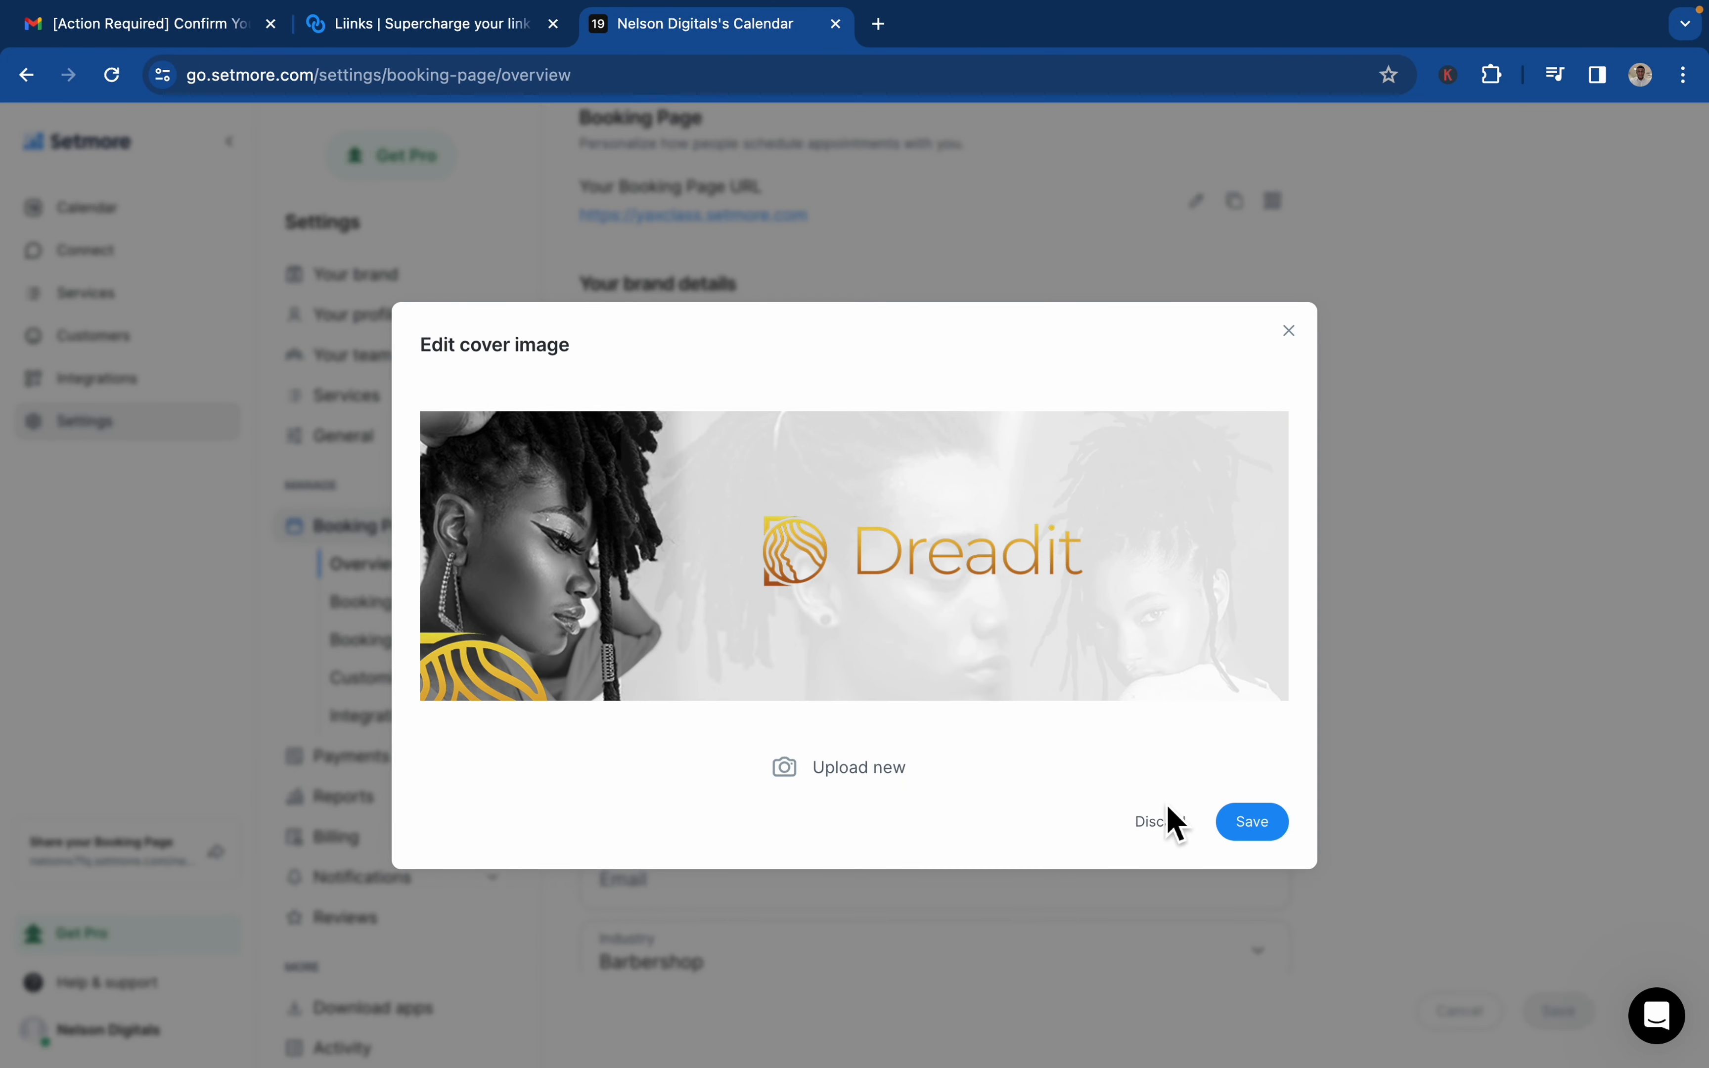
left_click(1249, 835)
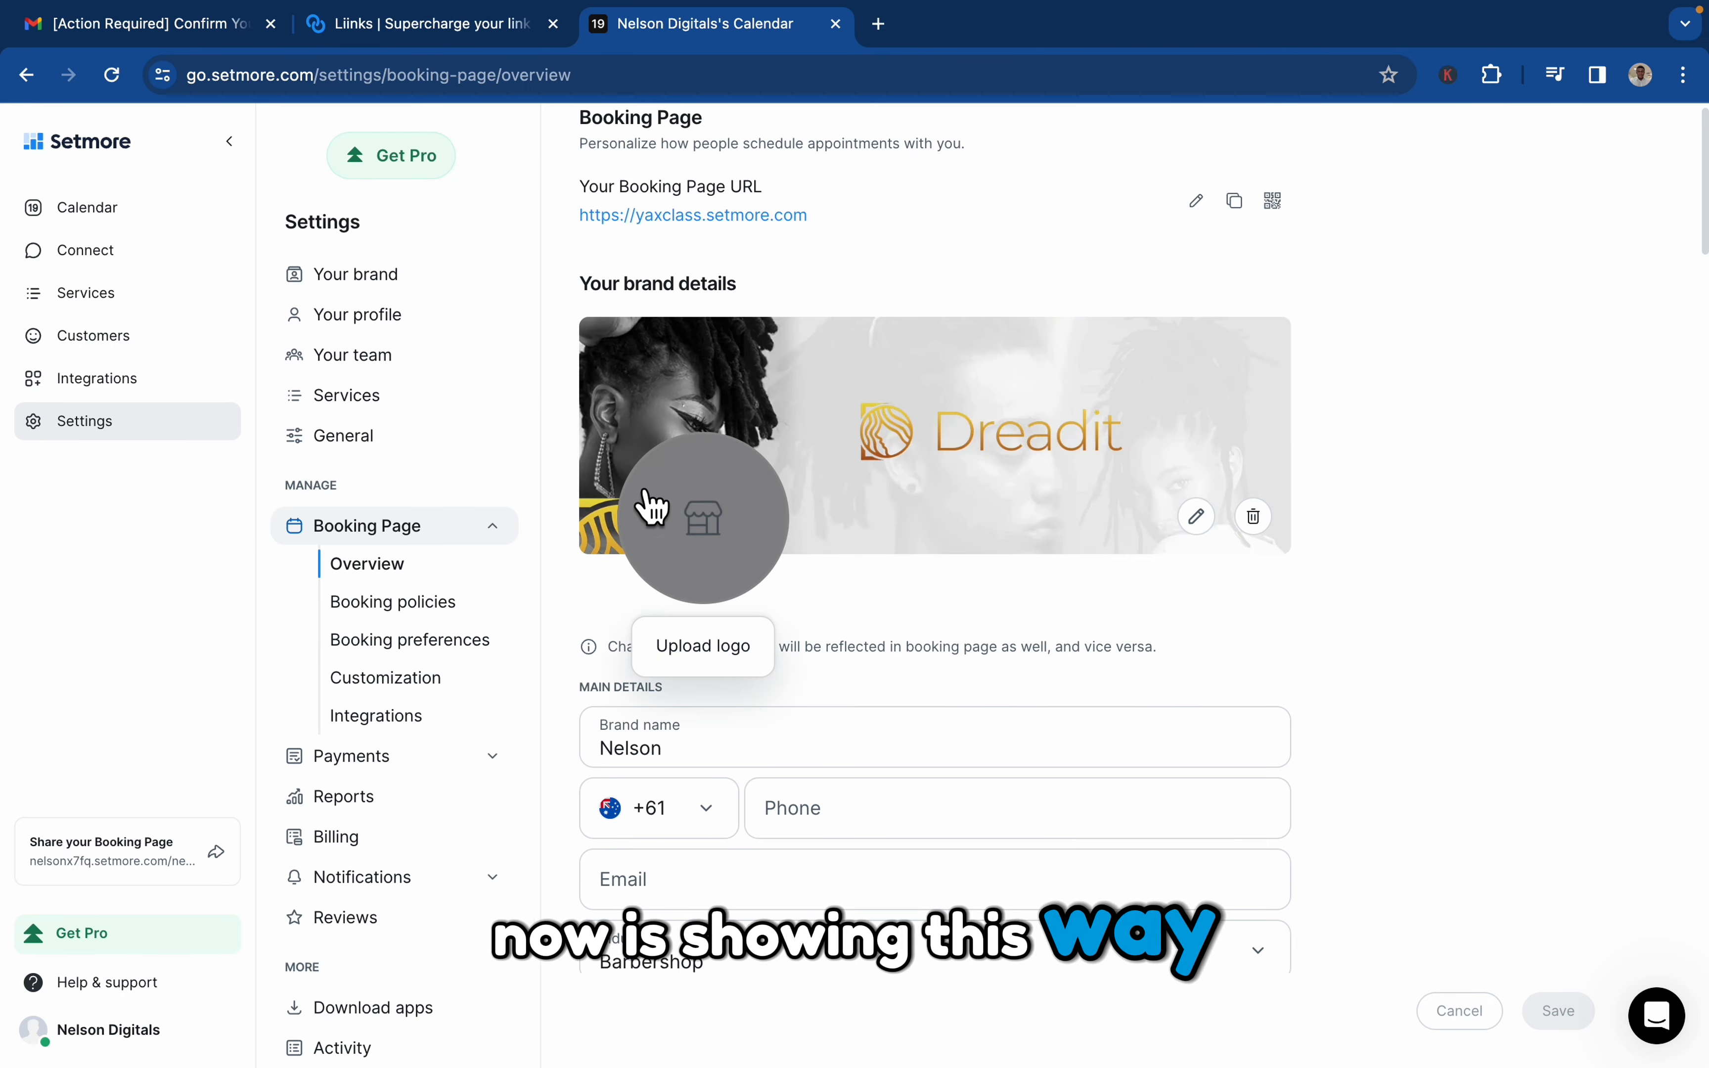
Upload dread.png from the LOGO VARIANTS folder as the business logo and save it
left_click(707, 646)
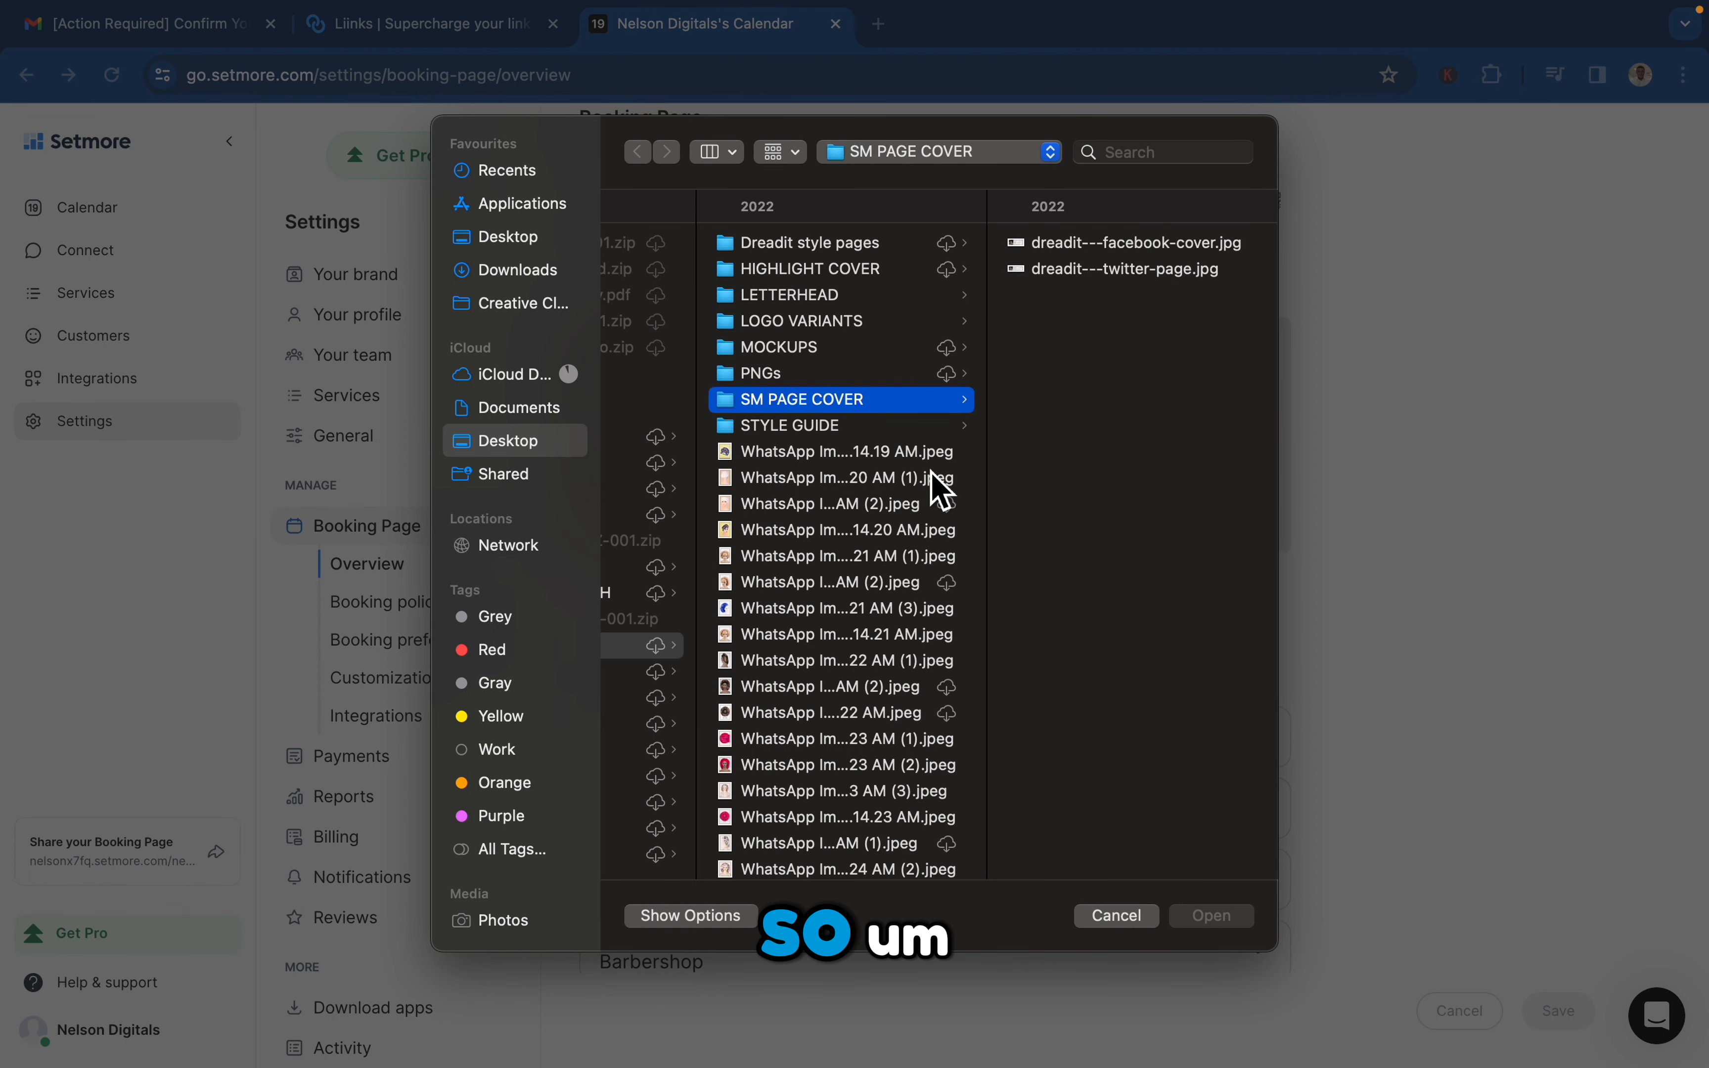
scroll(939, 491, "left", 5)
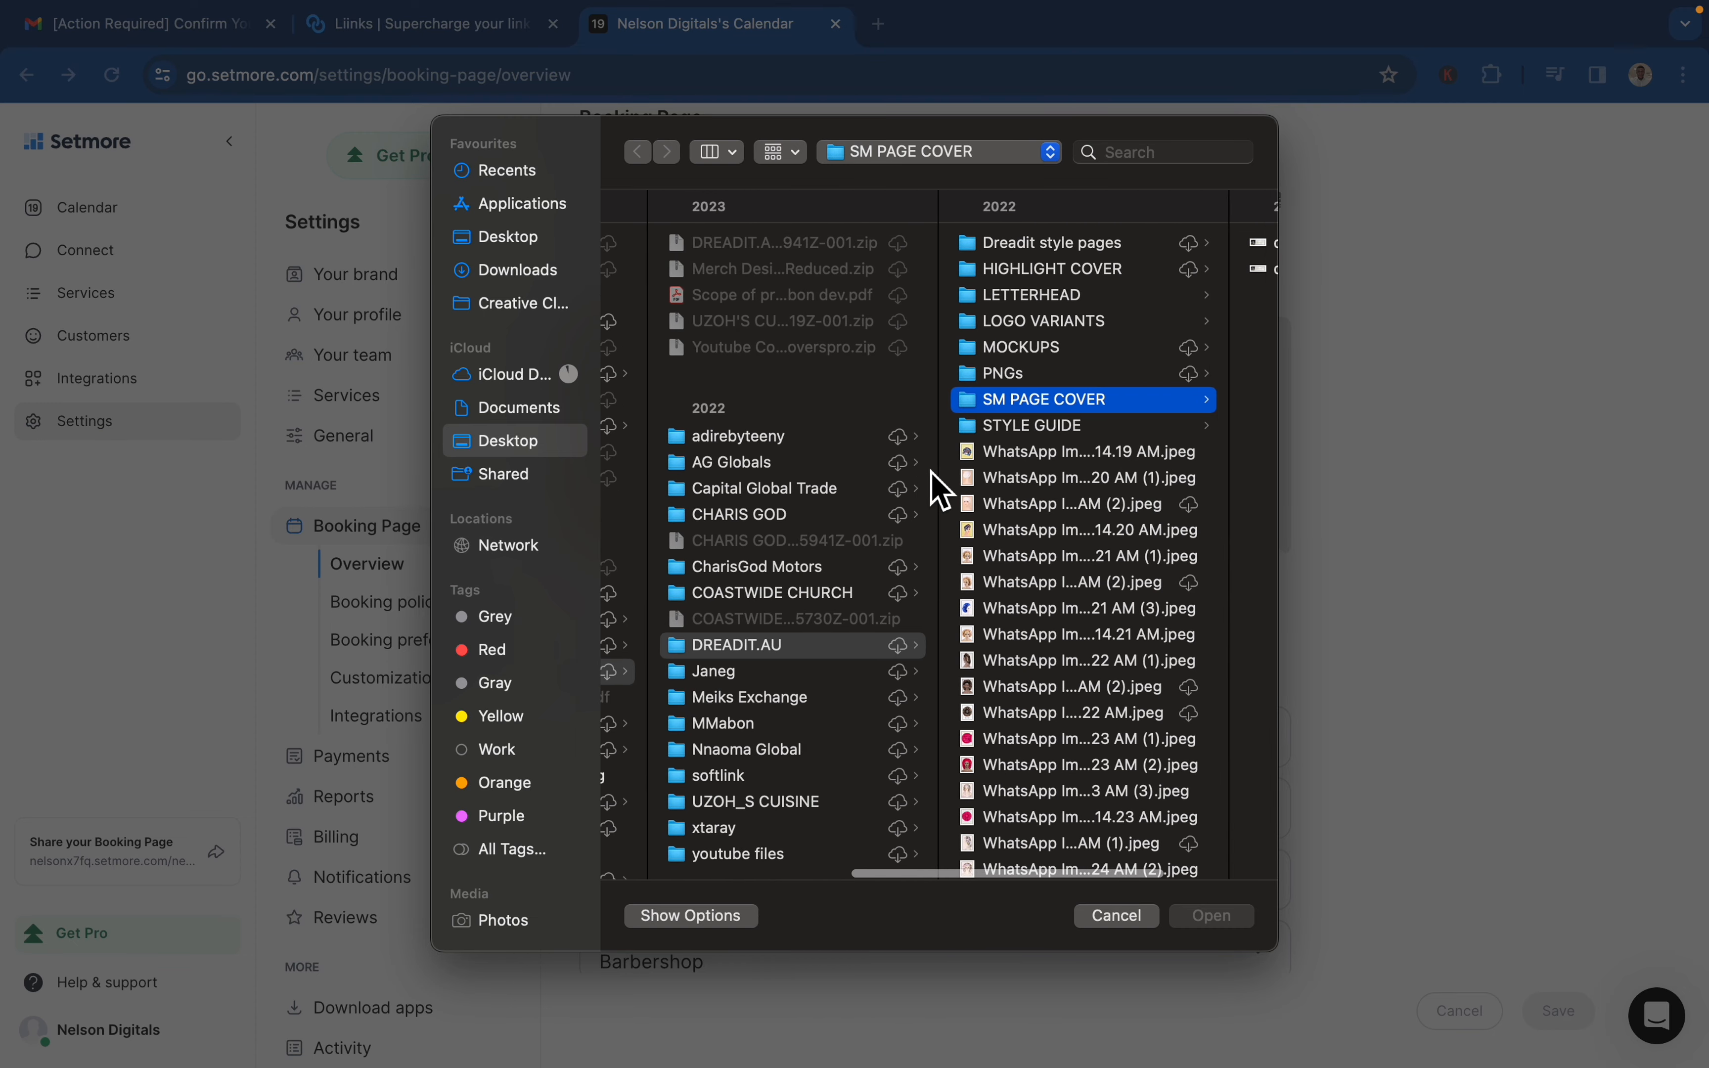
scroll(939, 491, "right", 5)
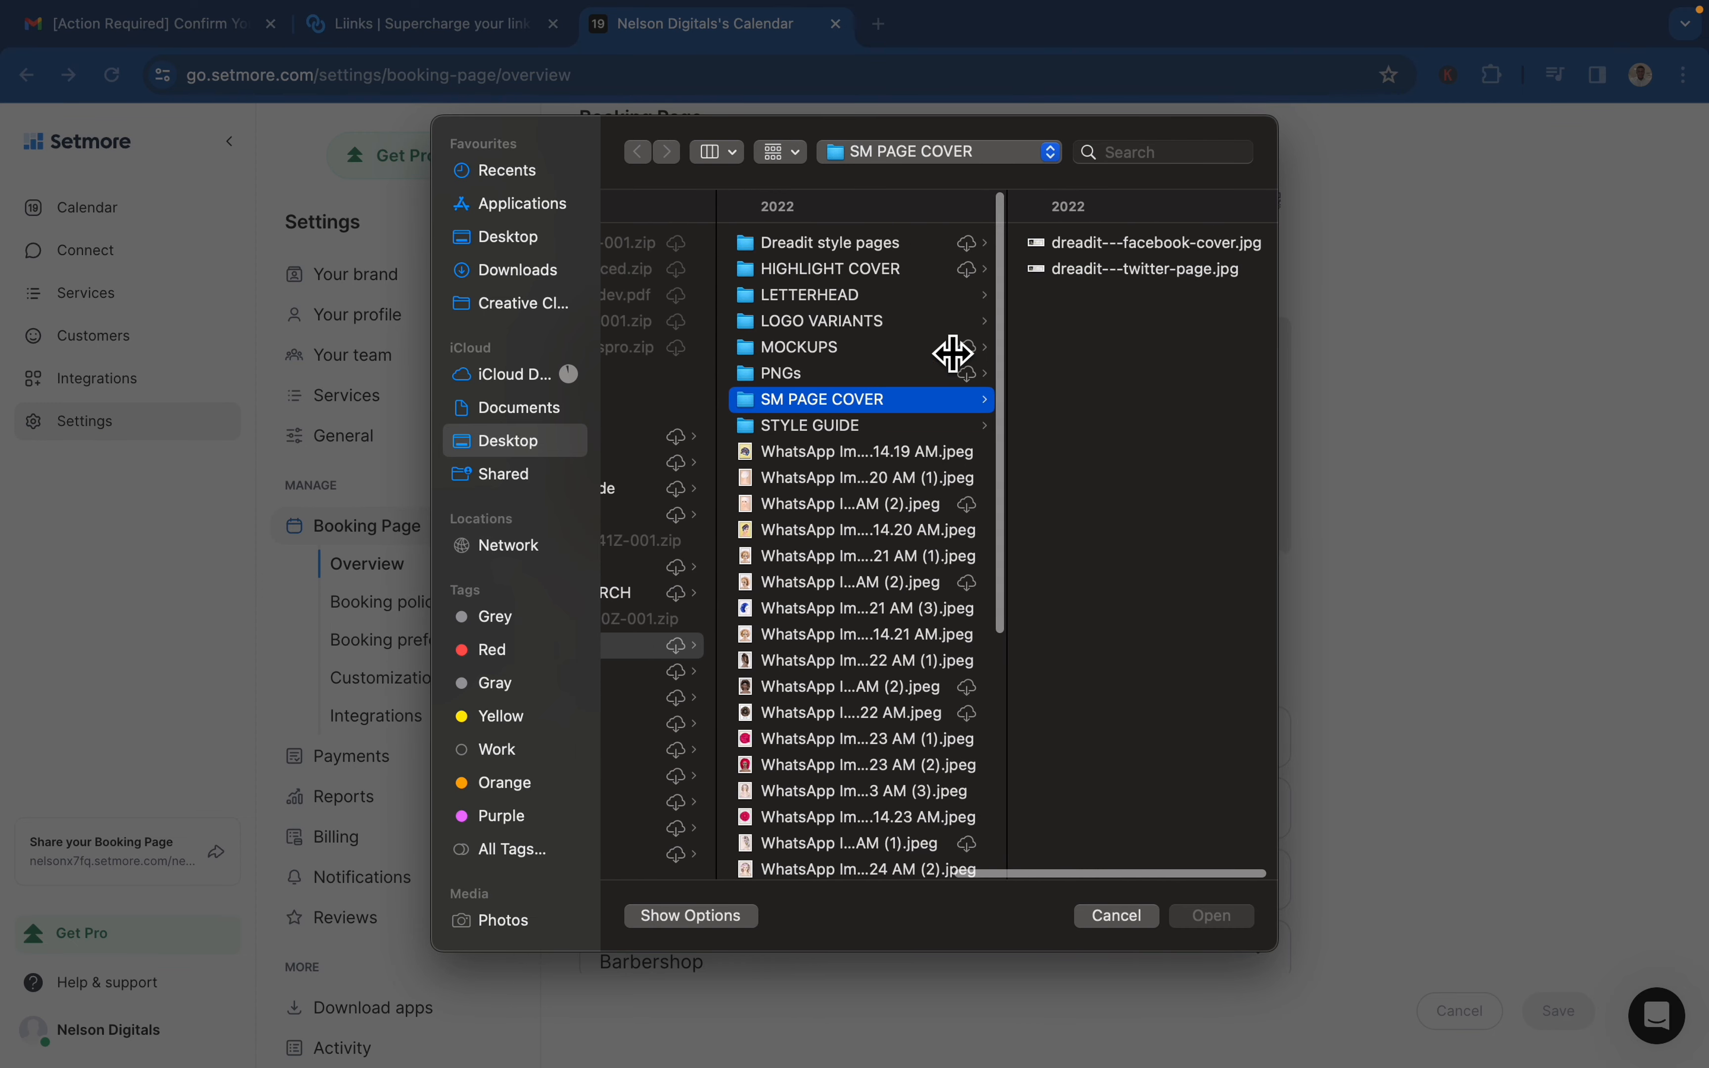
left_click(872, 324)
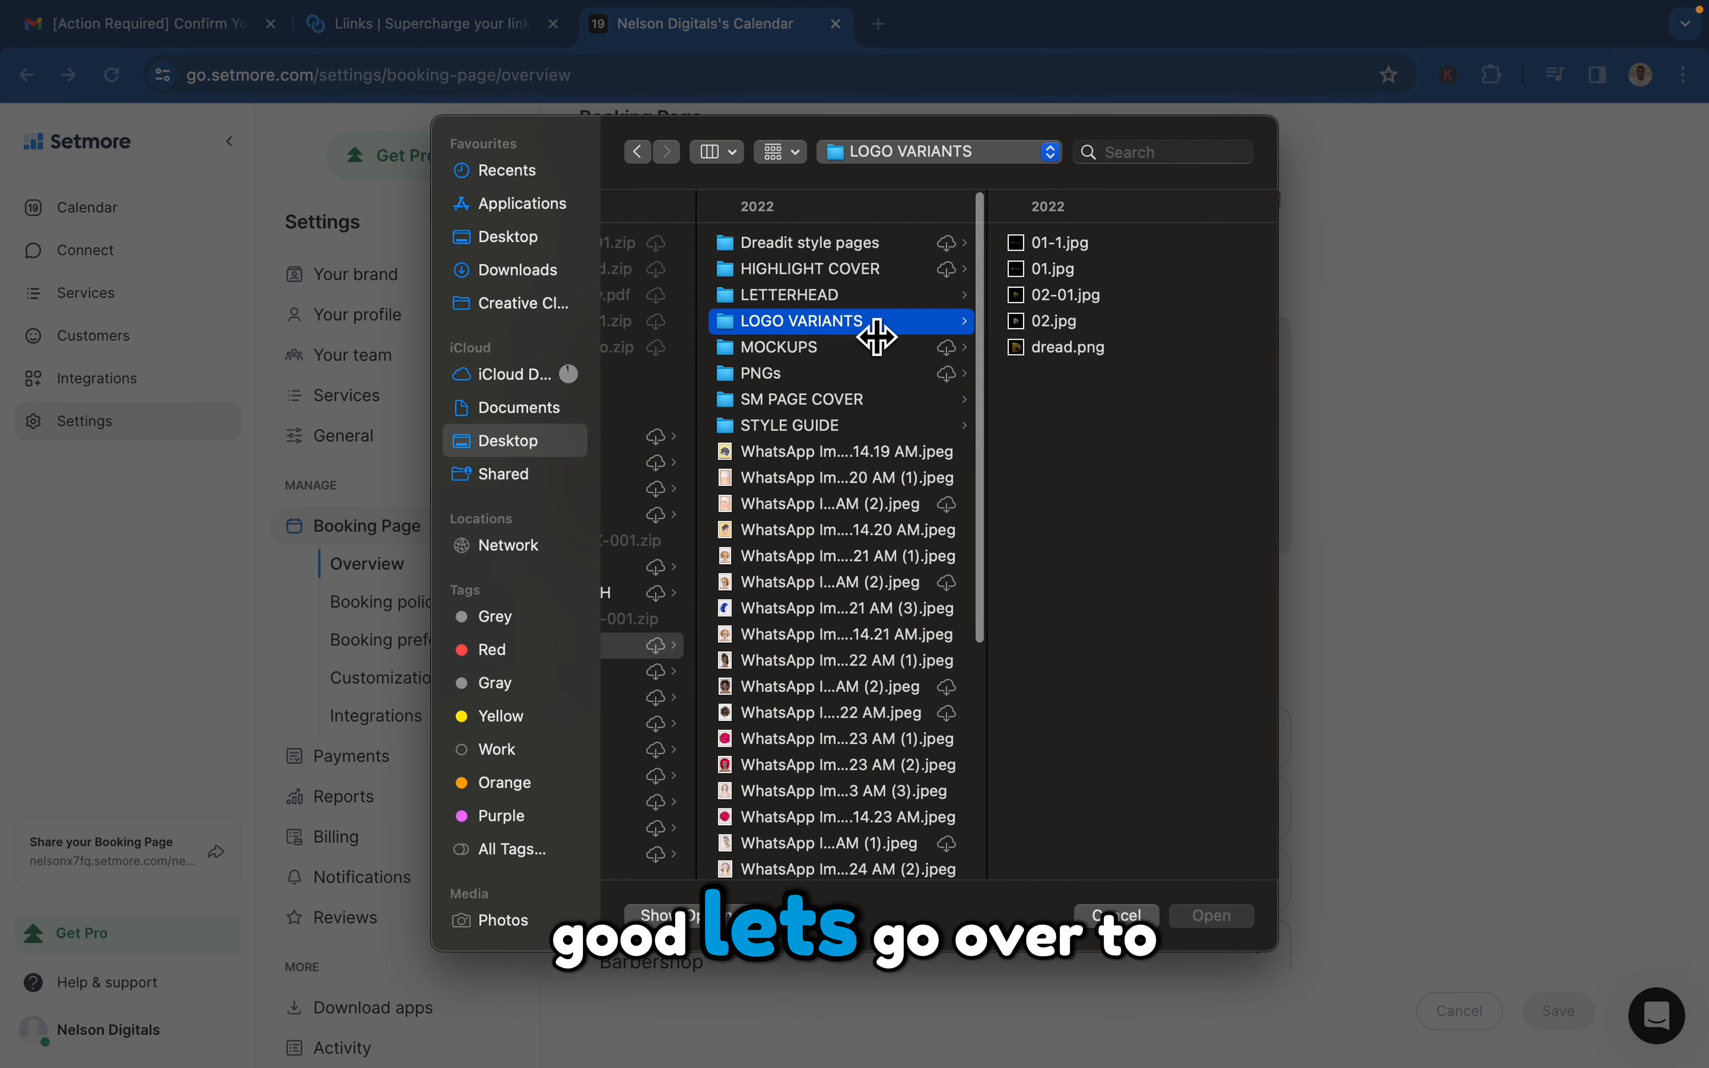
left_click(1049, 329)
left_click(823, 353)
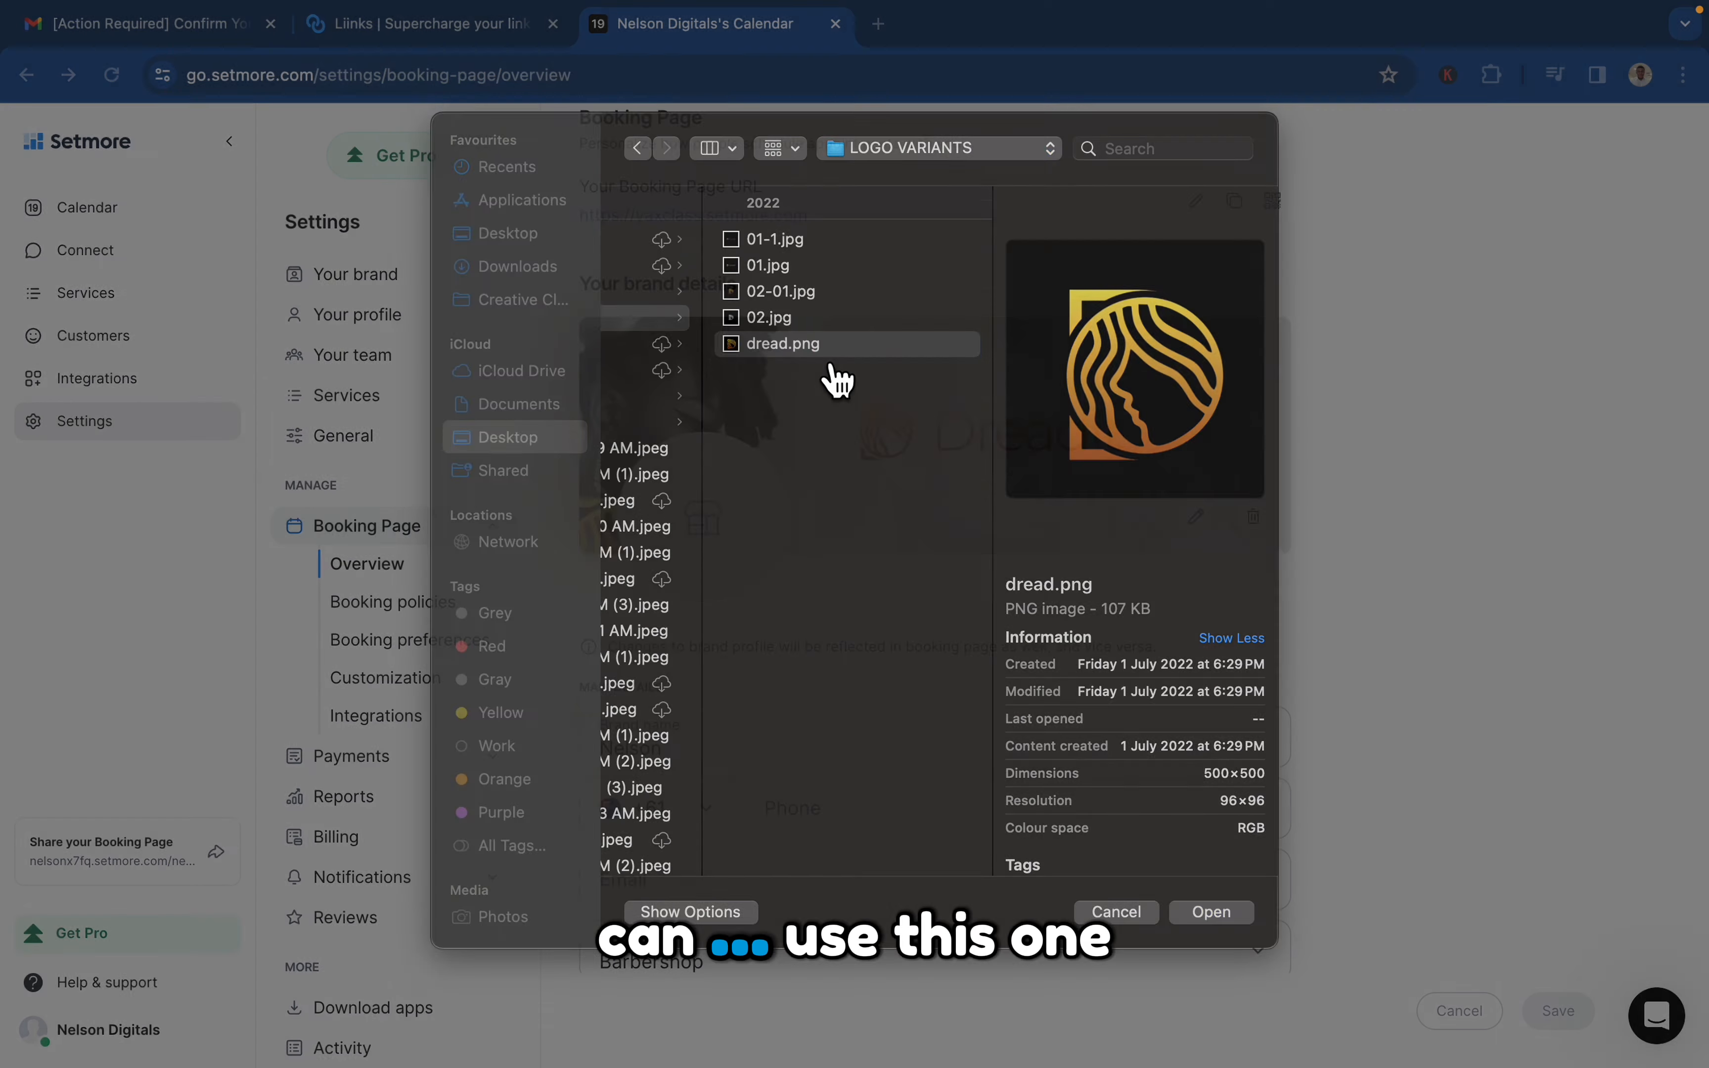
double_click(821, 353)
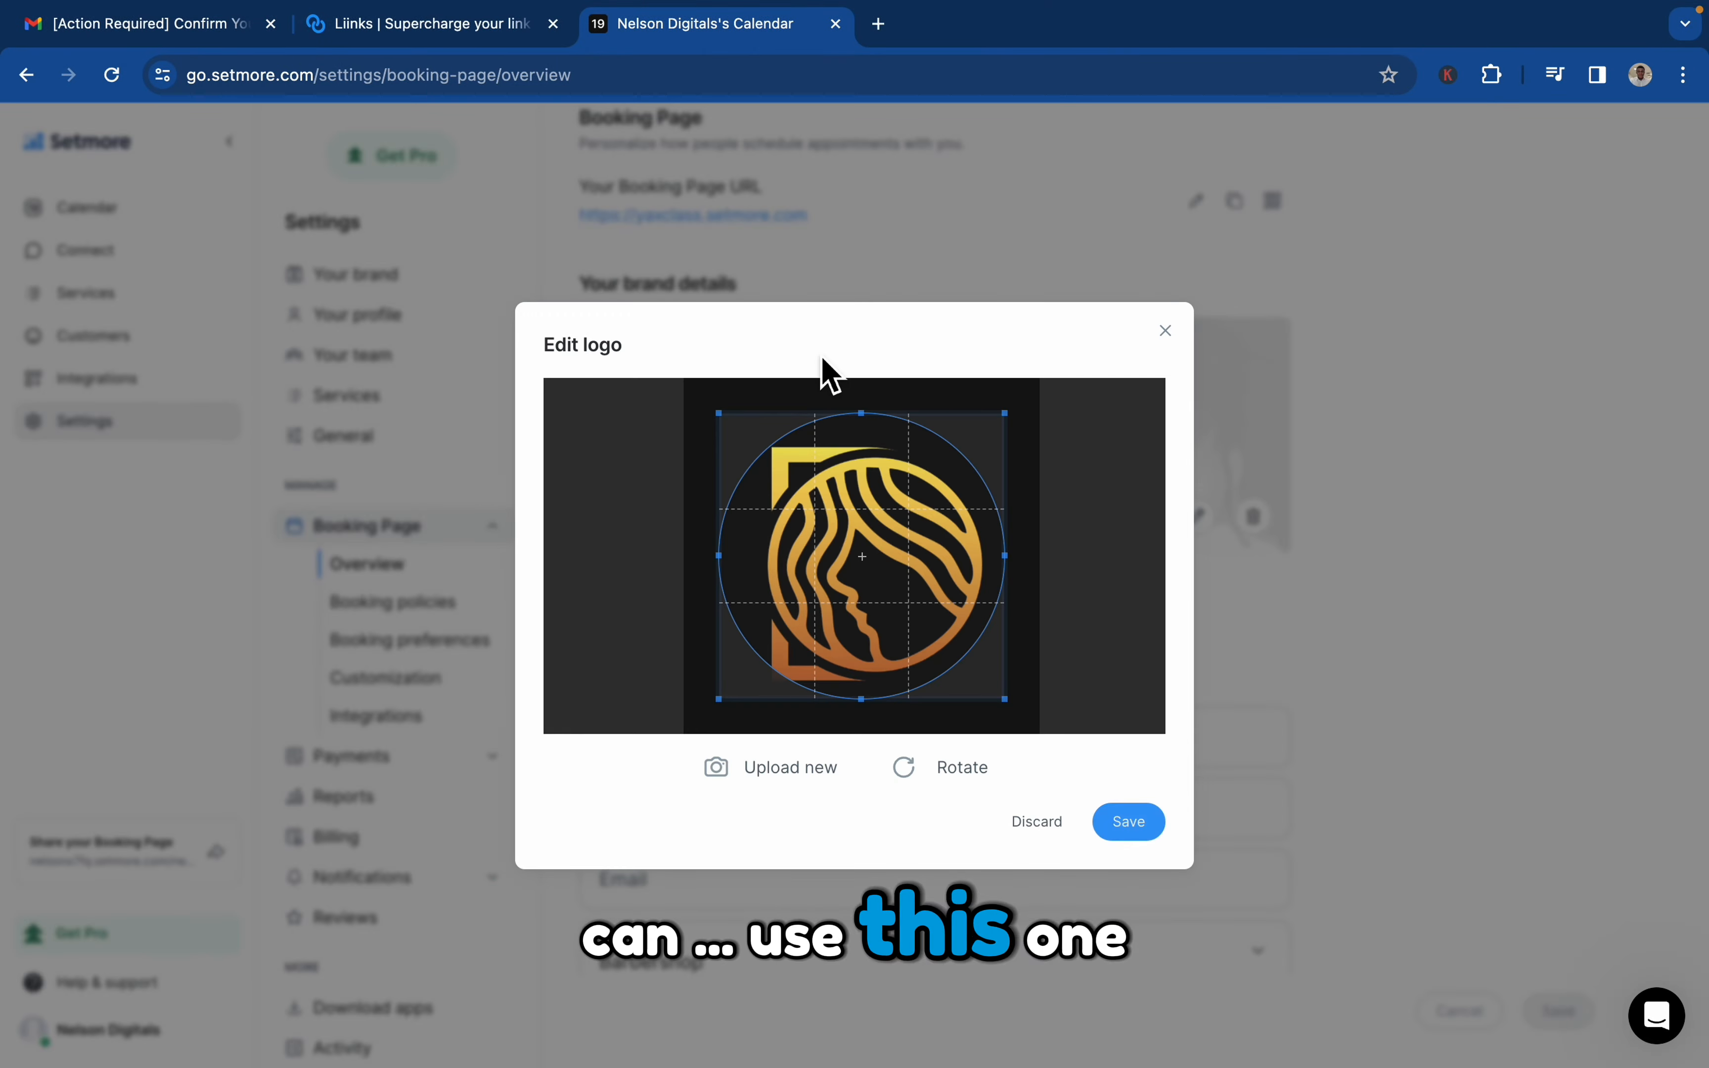
left_click(1133, 841)
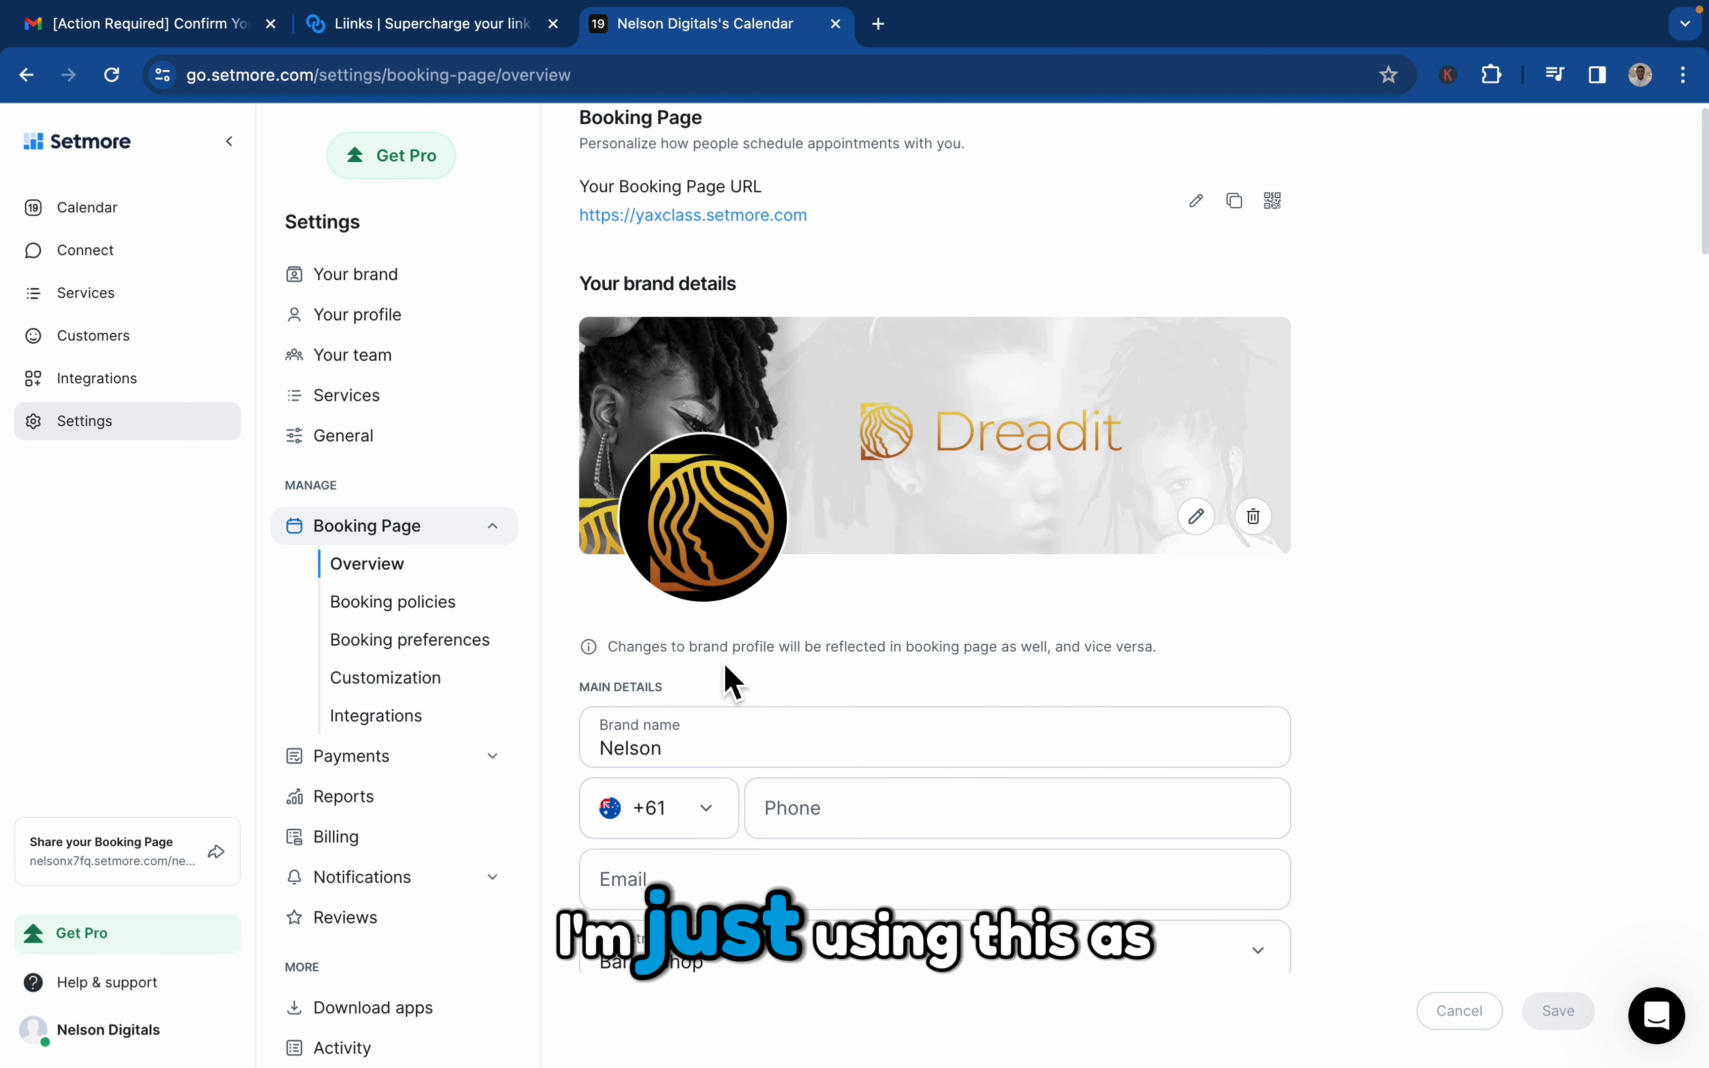
Review the booking page URL, the main brand details and the available currency options
scroll(1053, 699, "down", 1)
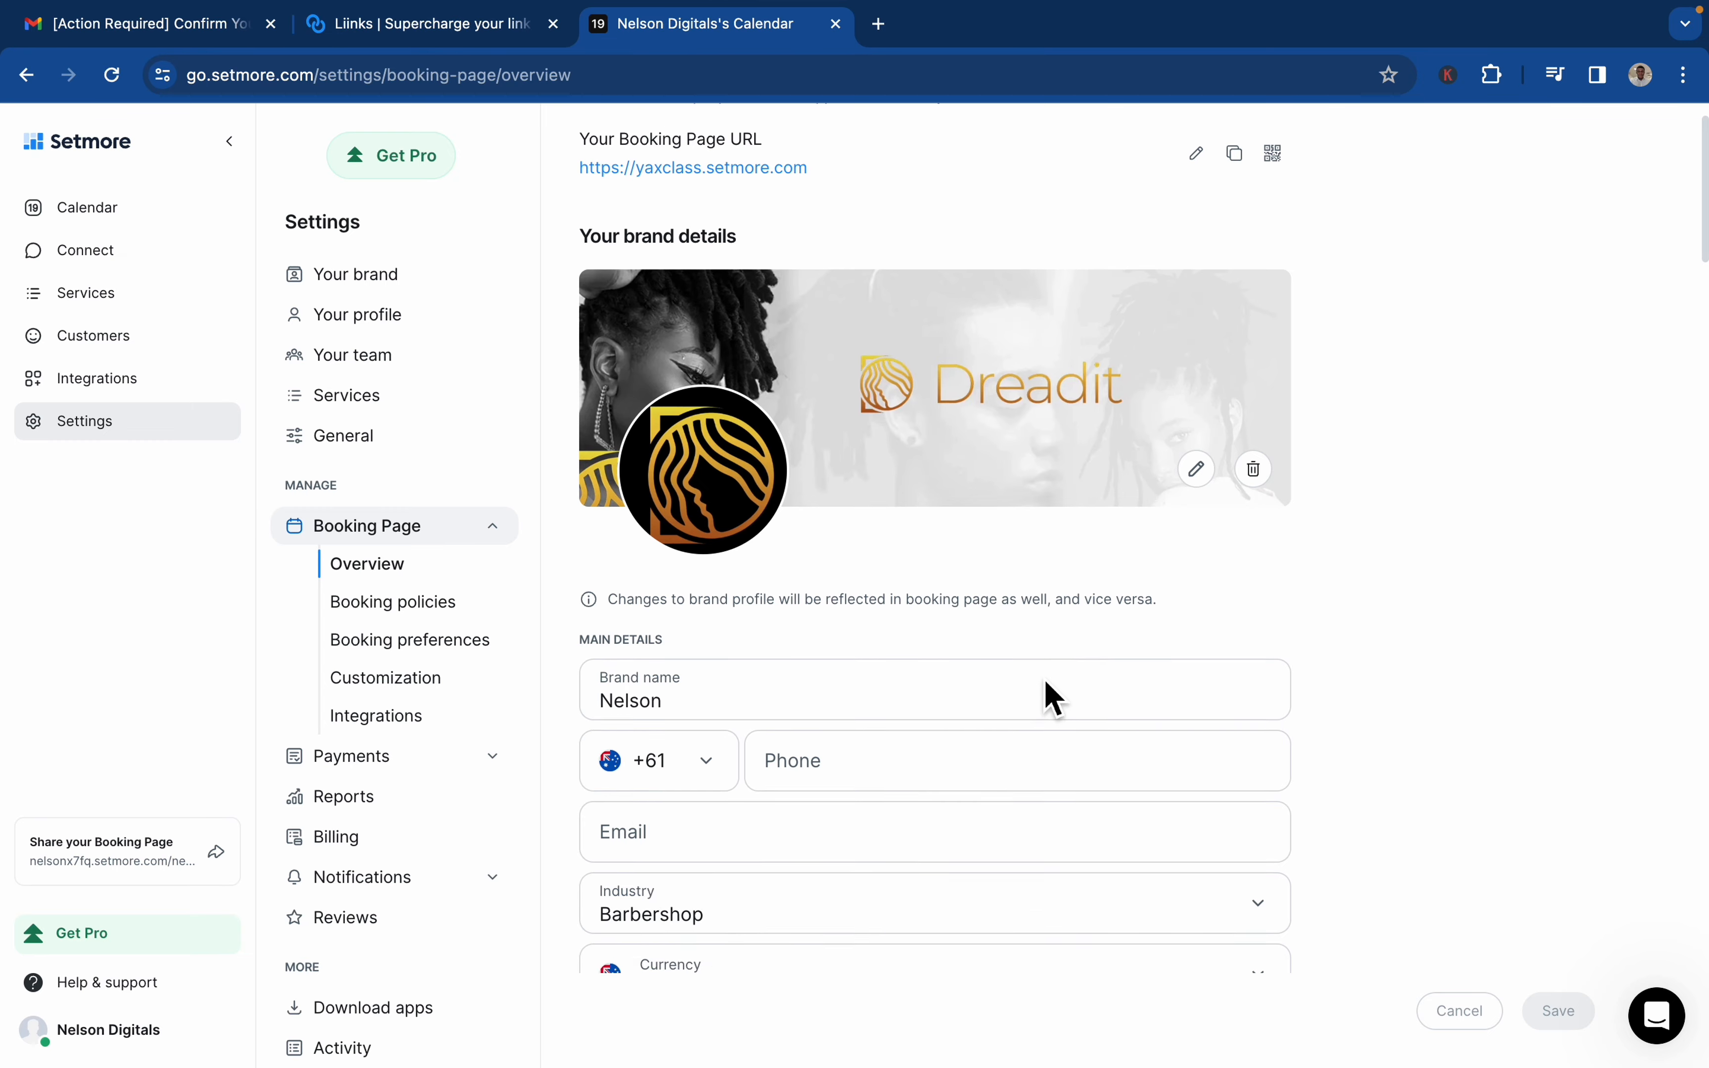
scroll(1049, 694, "up", 2)
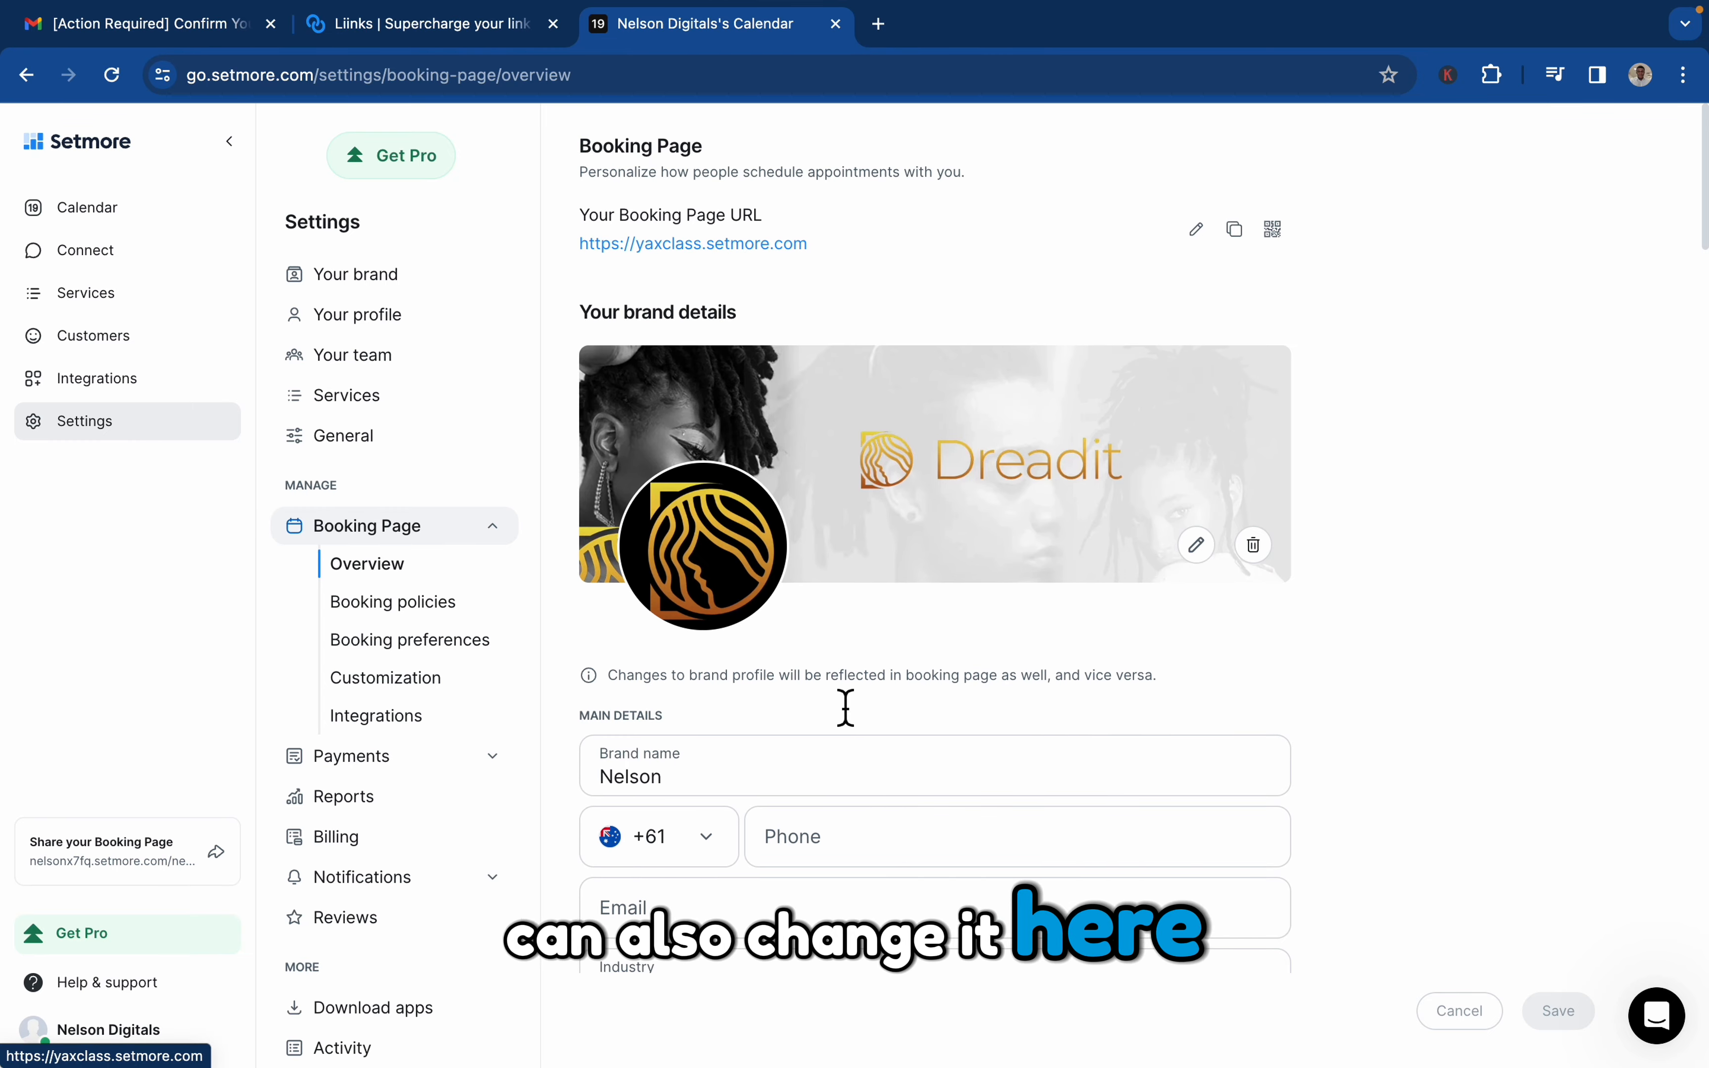
scroll(851, 731, "down", 4)
scroll(848, 720, "down", 1)
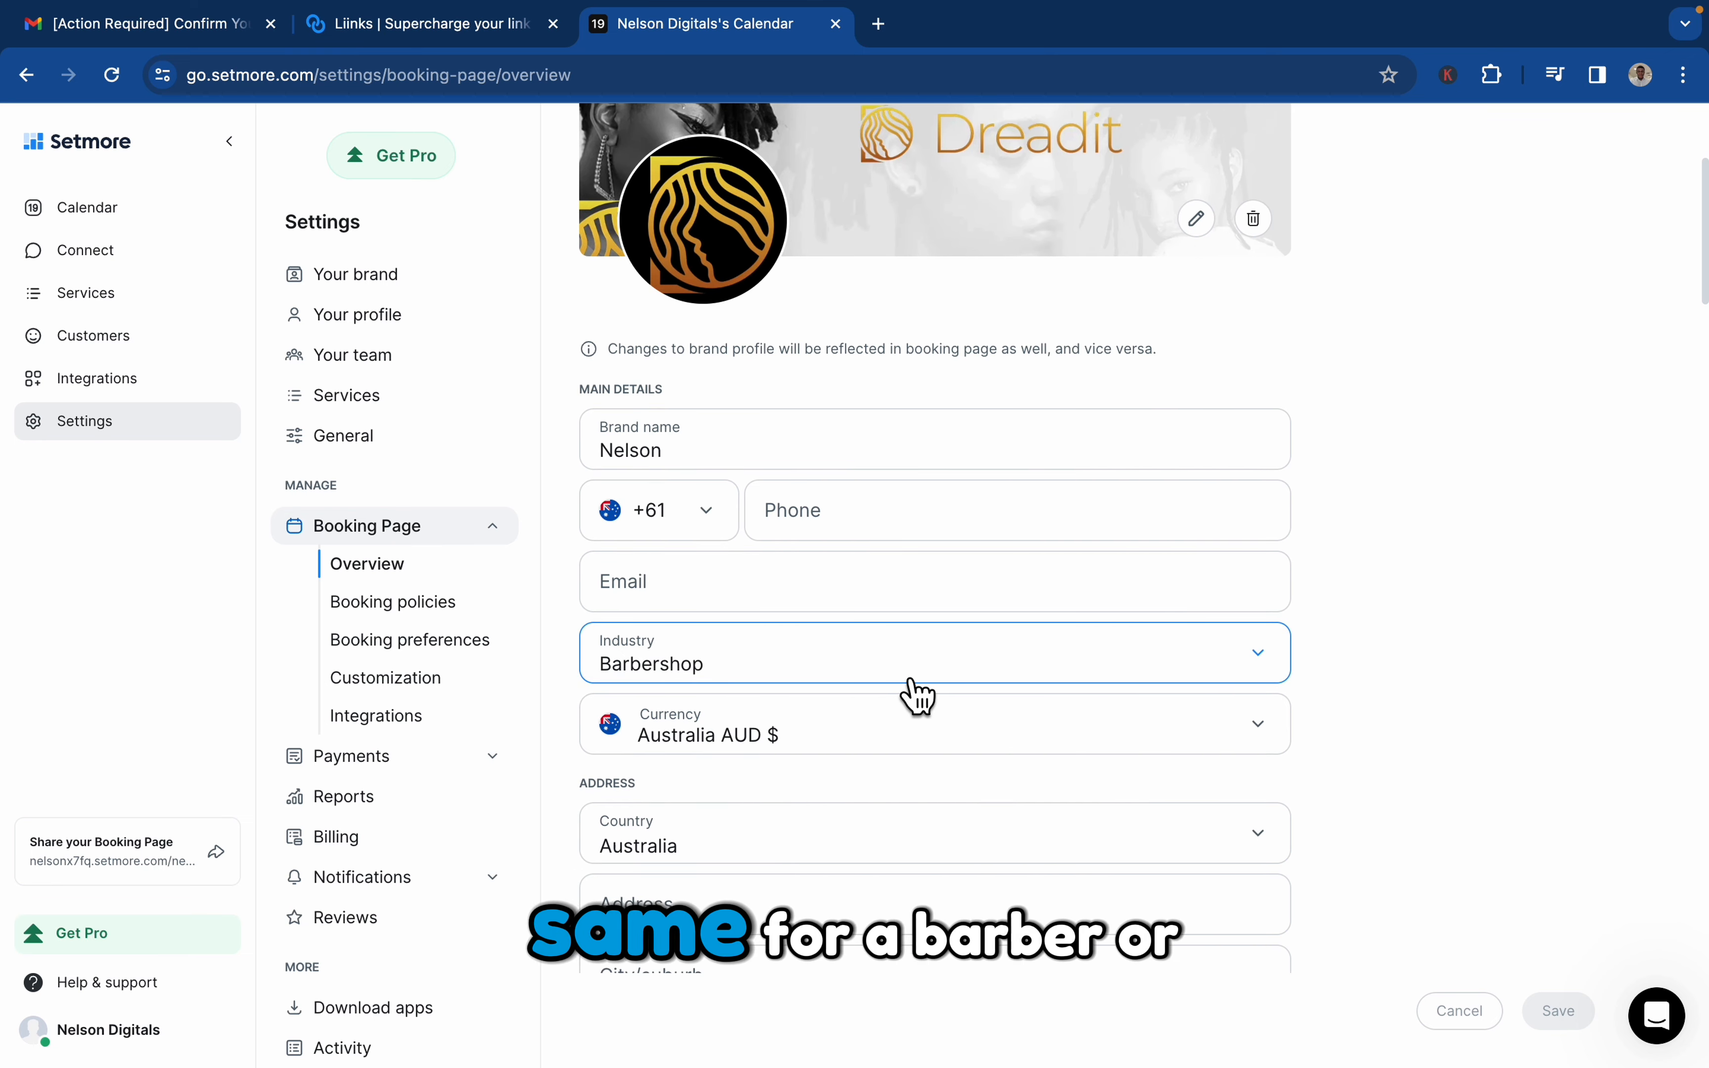
left_click(911, 760)
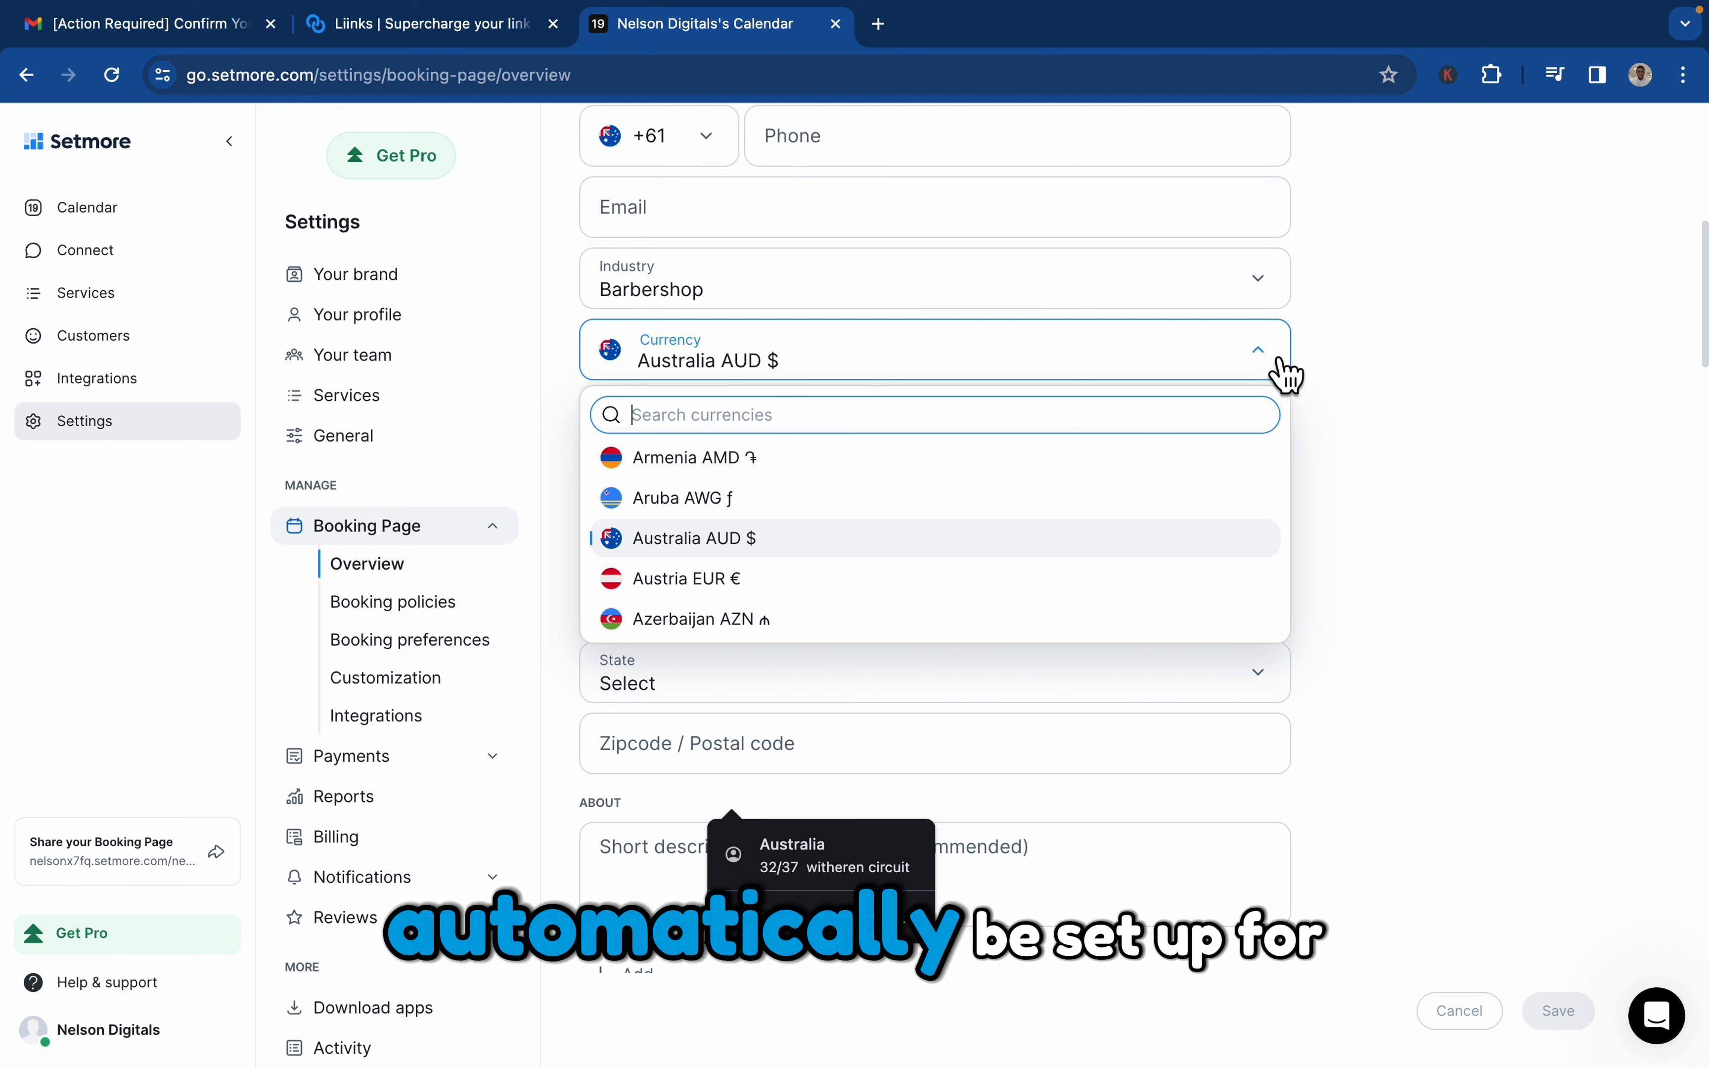
left_click(1264, 372)
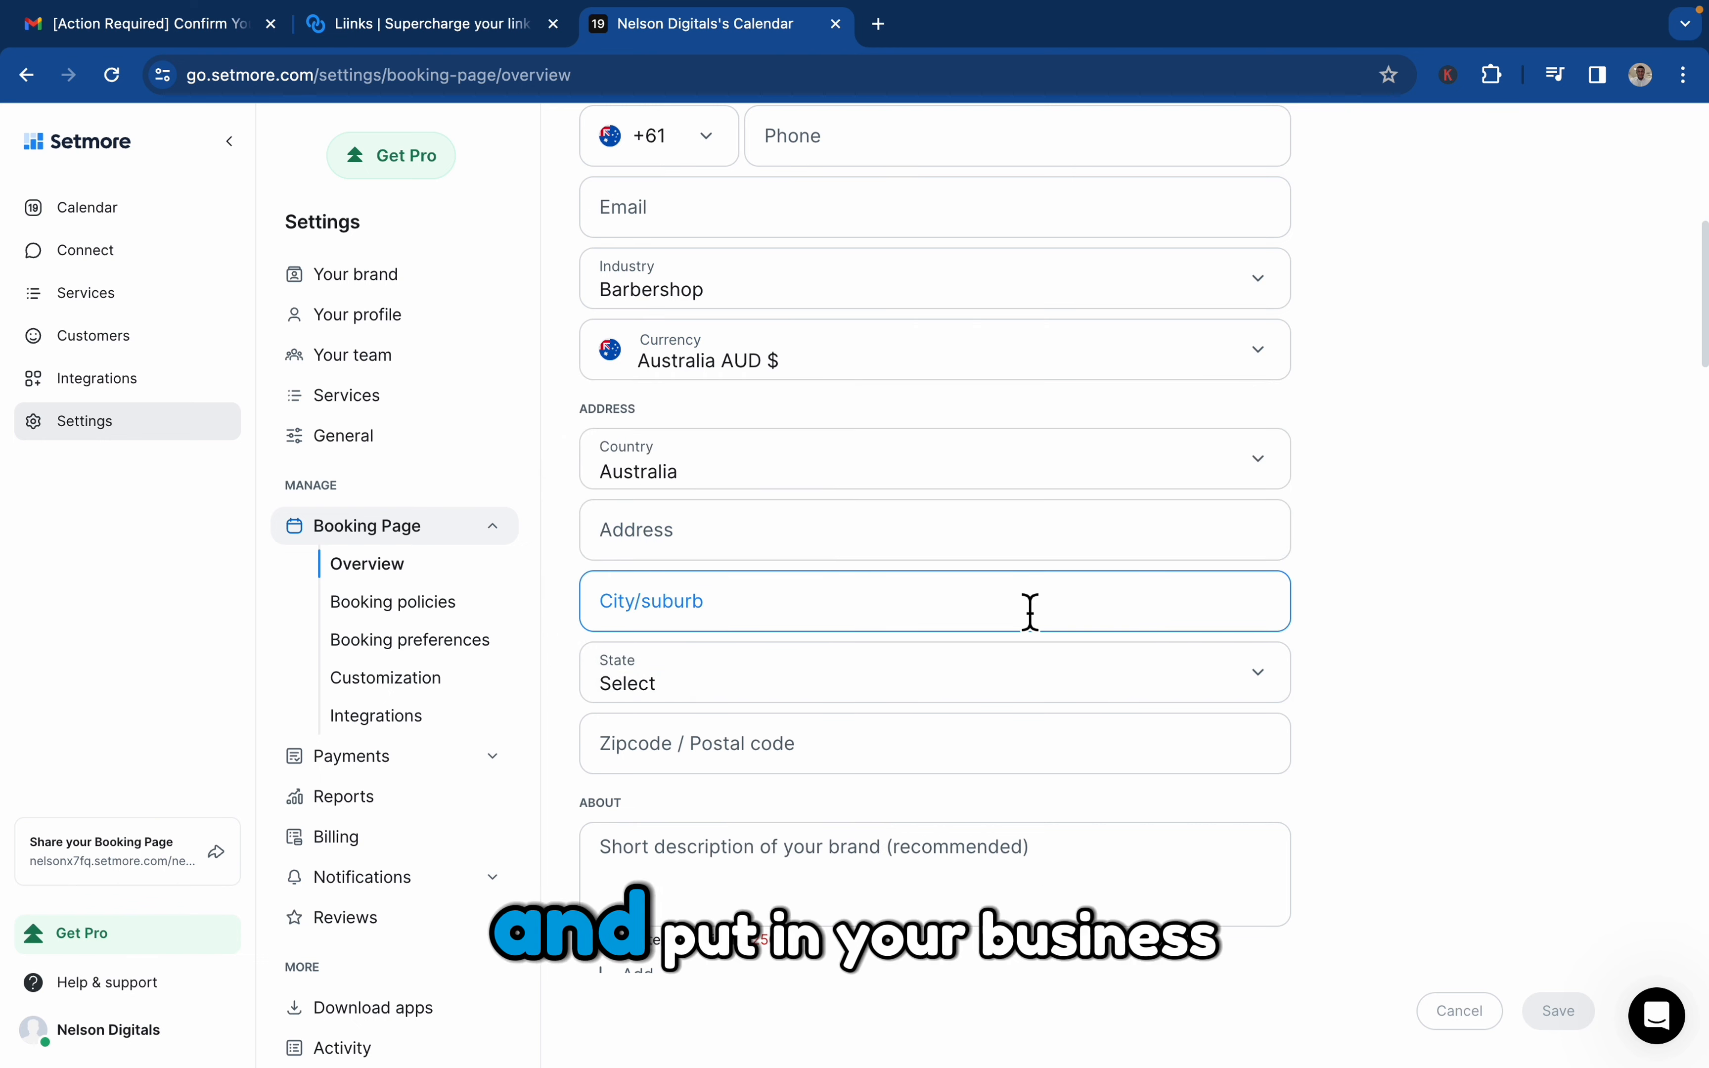
Set the cancellation policy under Booking policies to 6 hours
scroll(1026, 727, "down", 7)
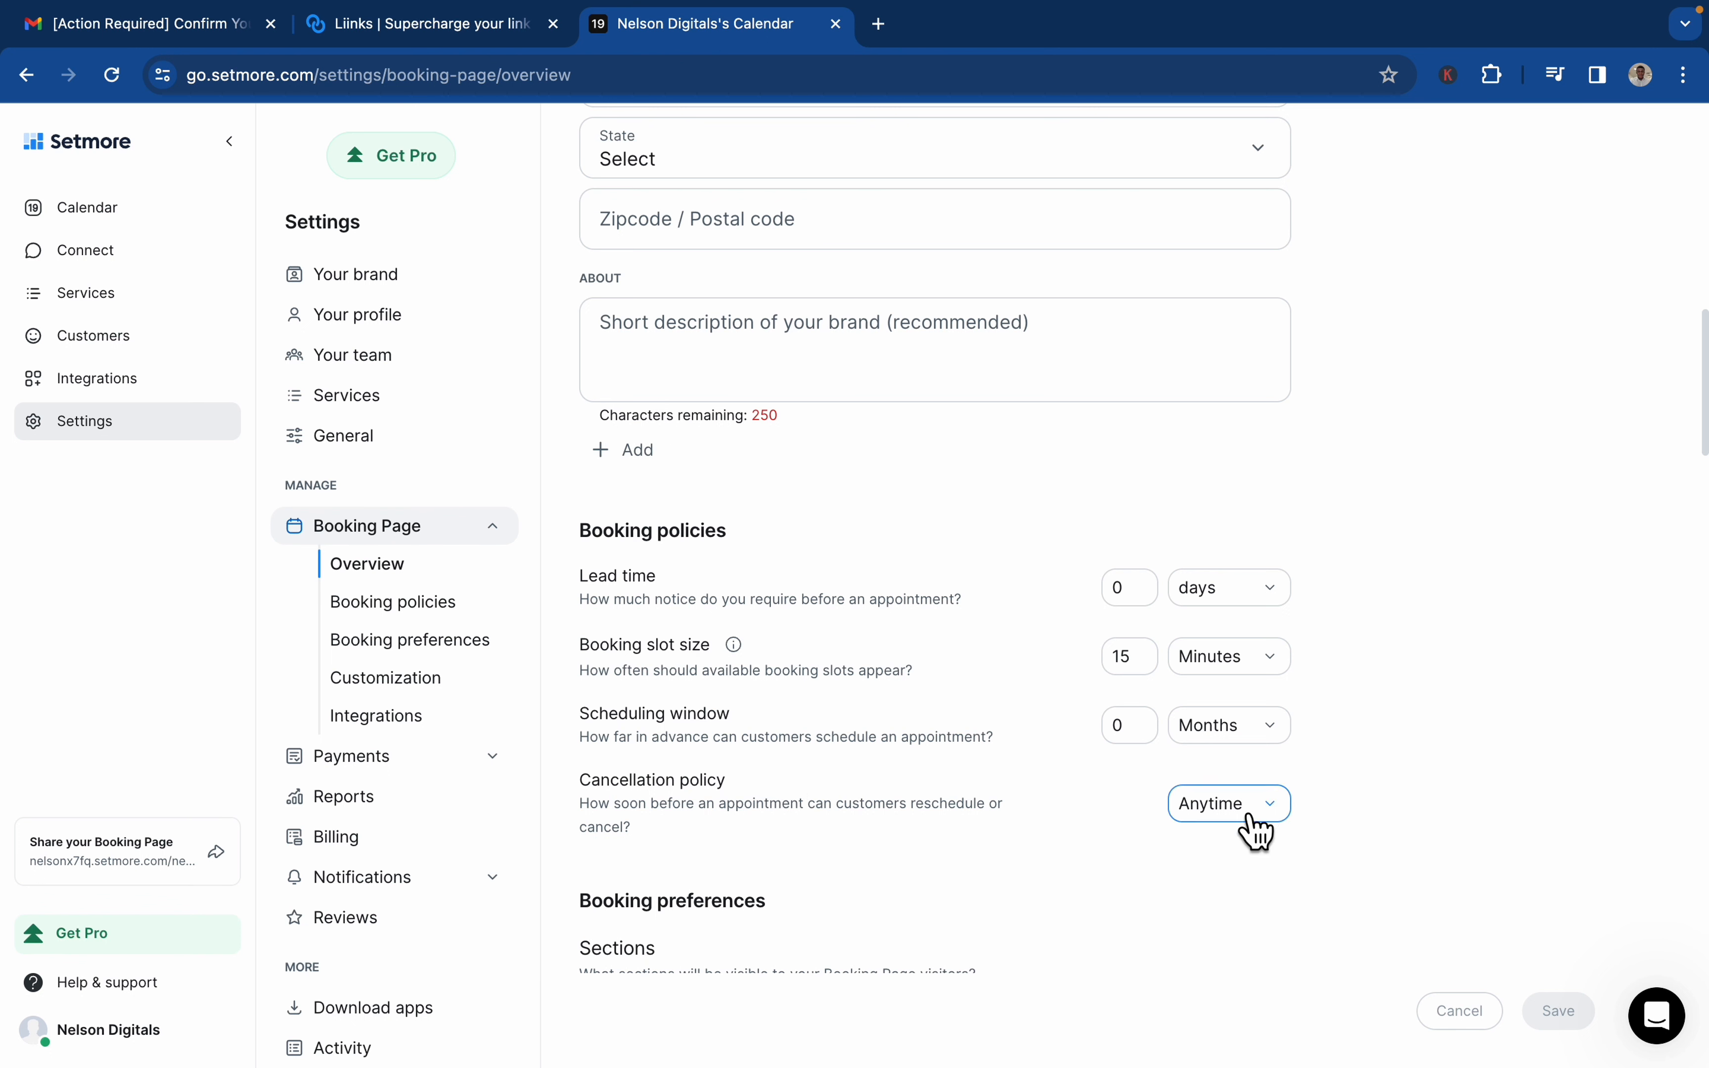
scroll(1052, 827, "down", 3)
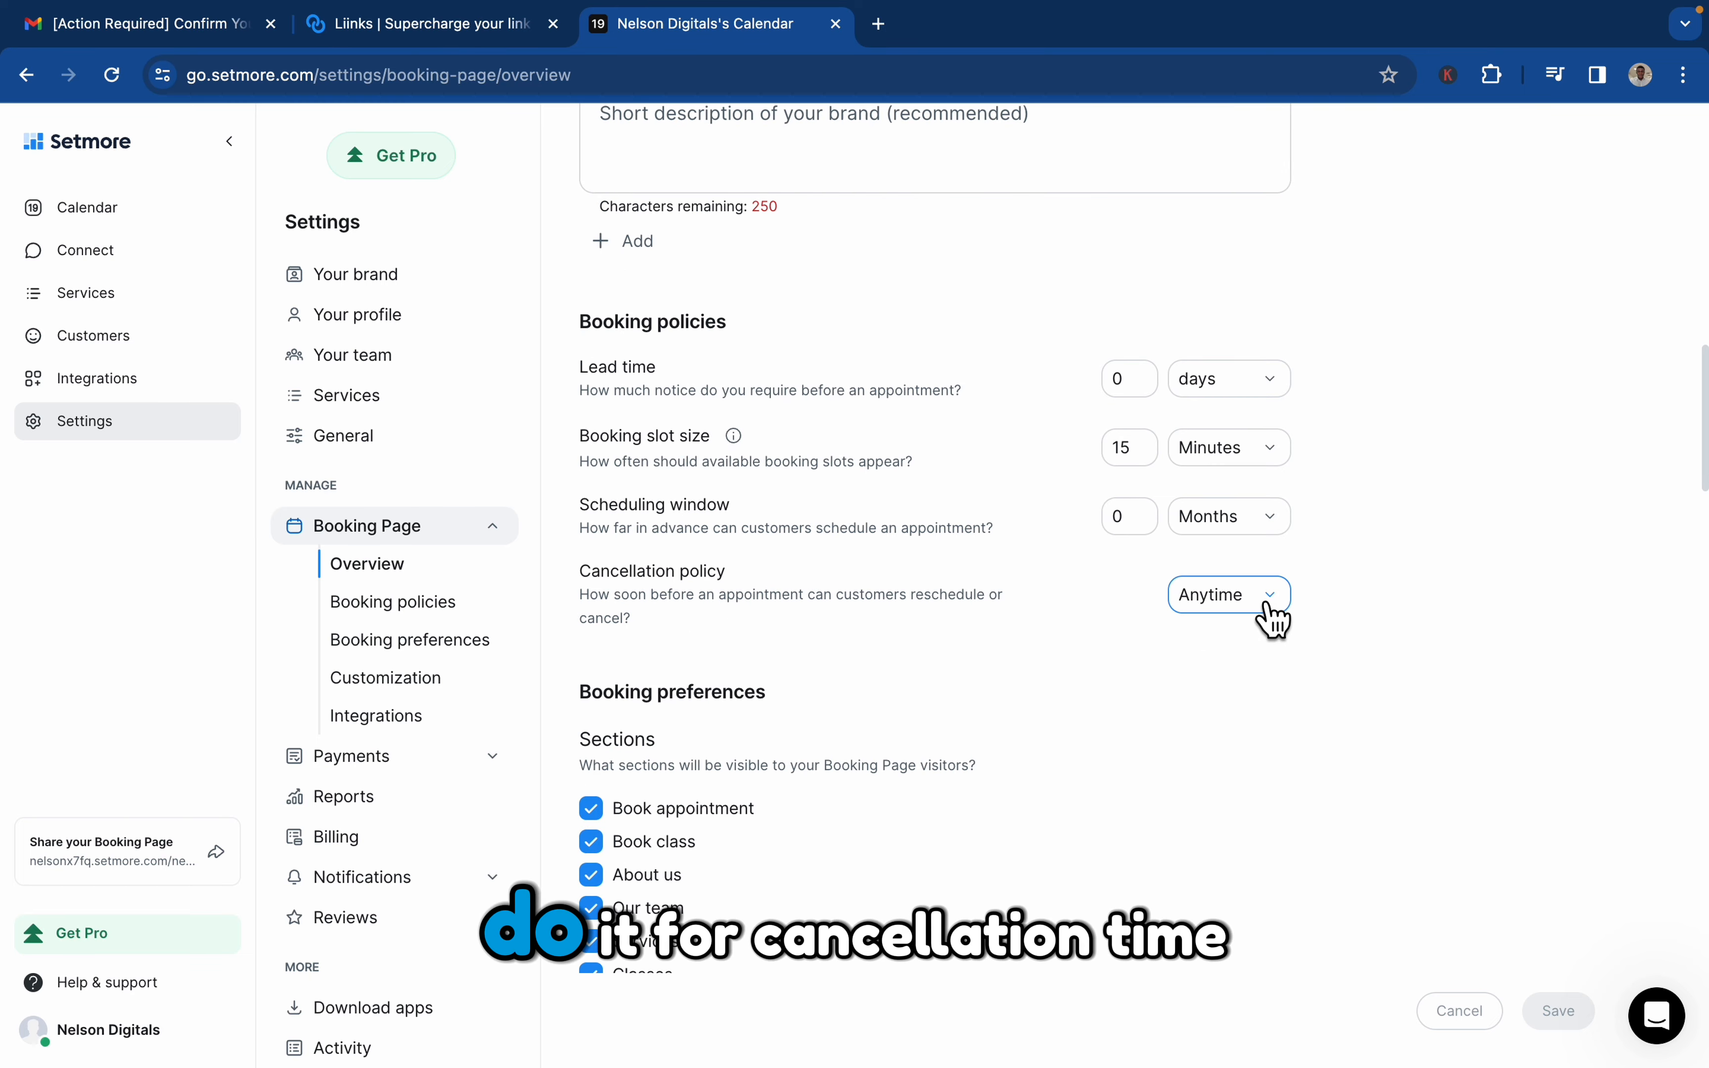
left_click(1268, 608)
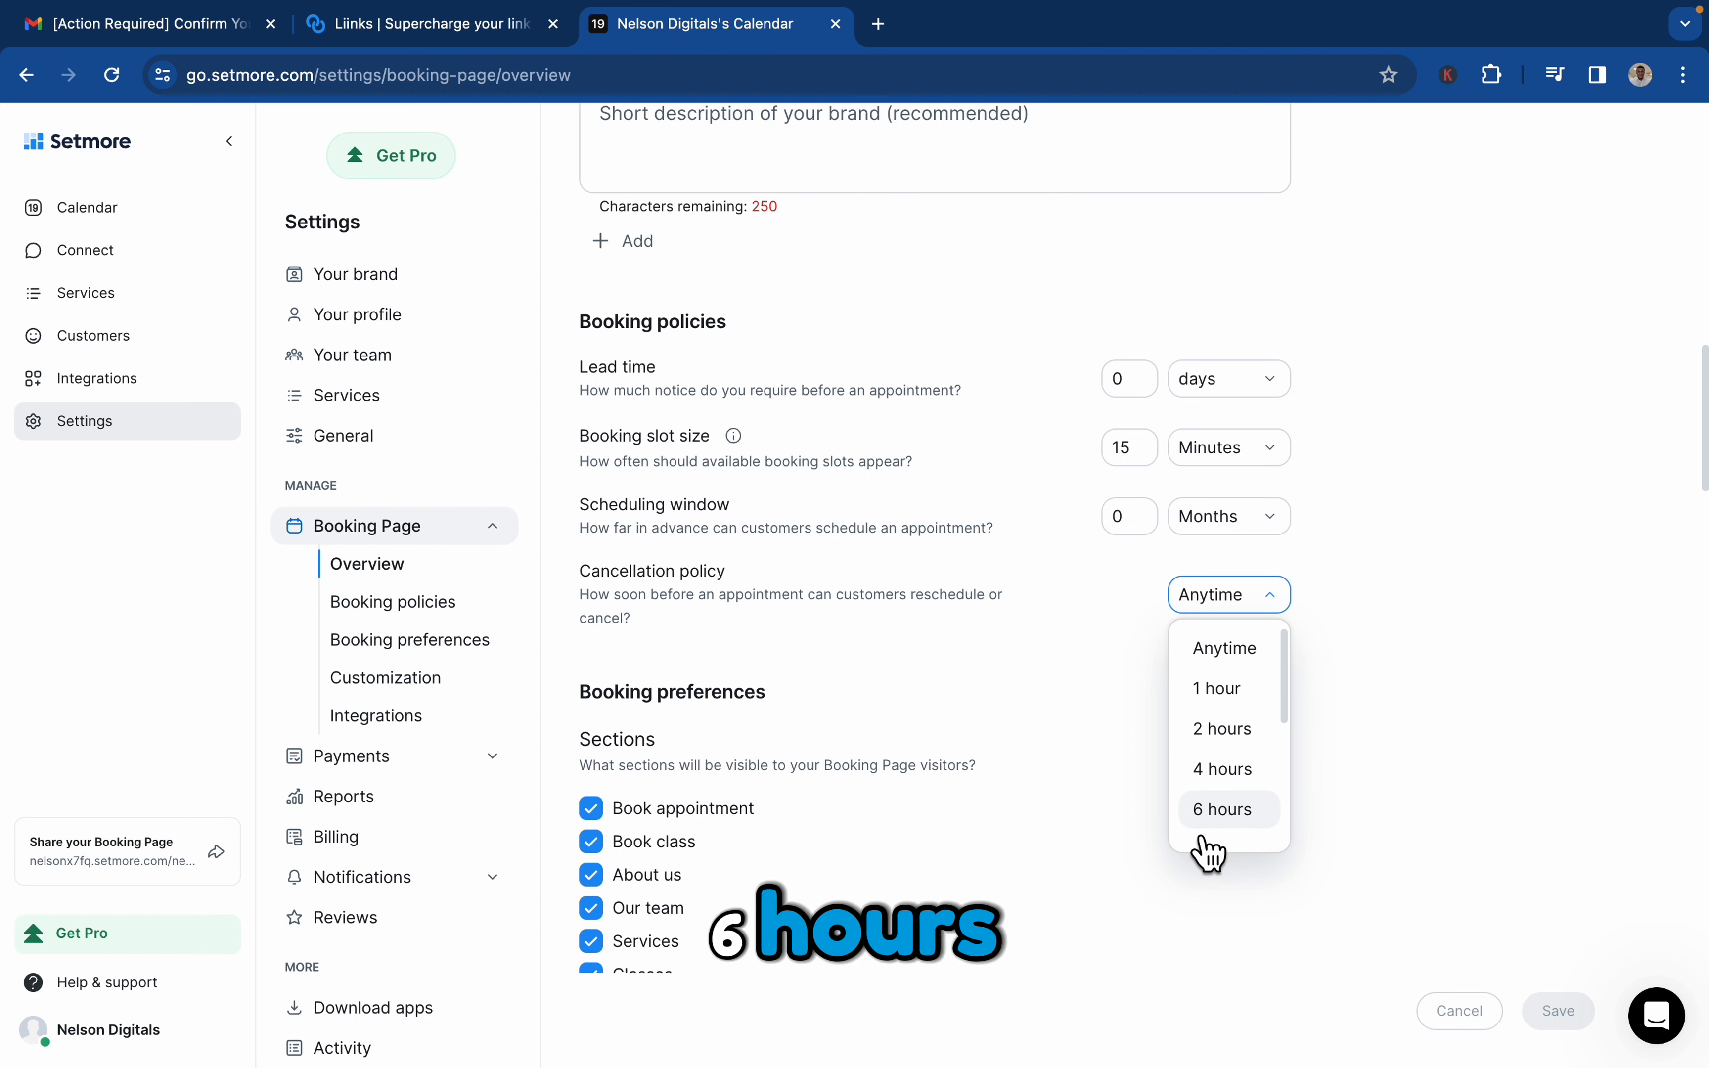
left_click(1209, 813)
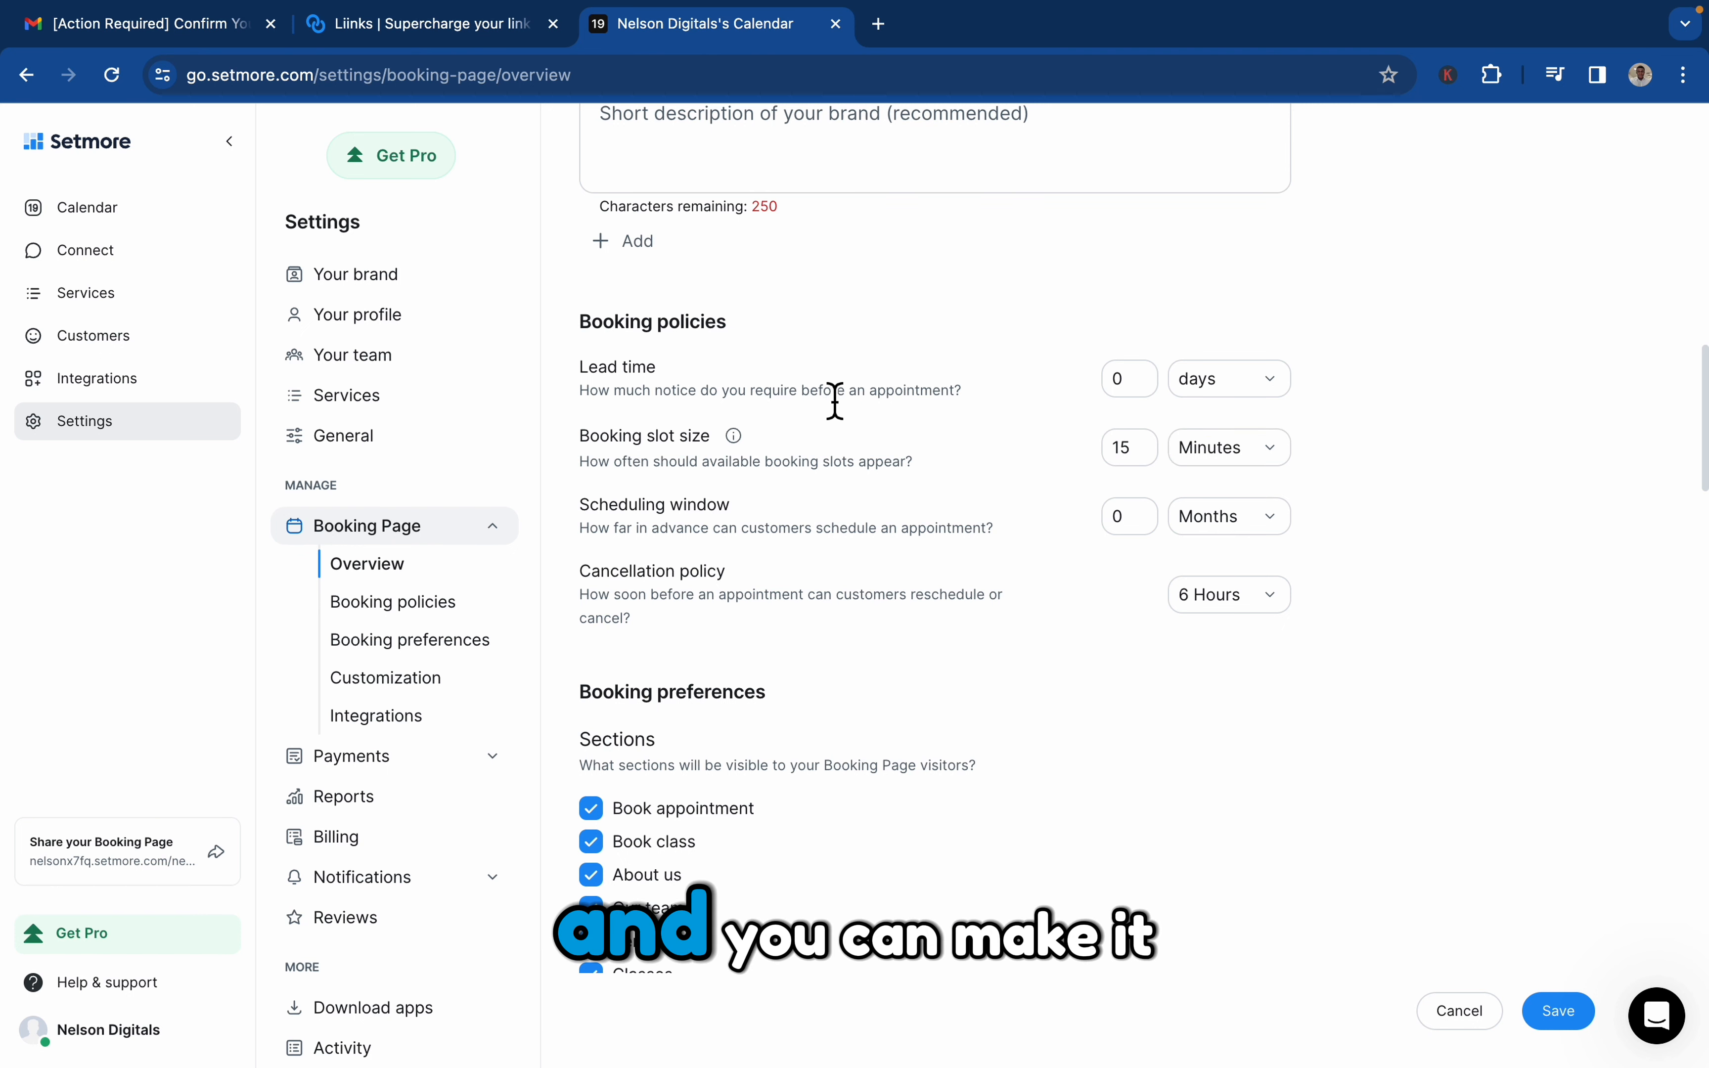
Check the unit options for the booking slot size and inspect the lead time value
left_click(1272, 458)
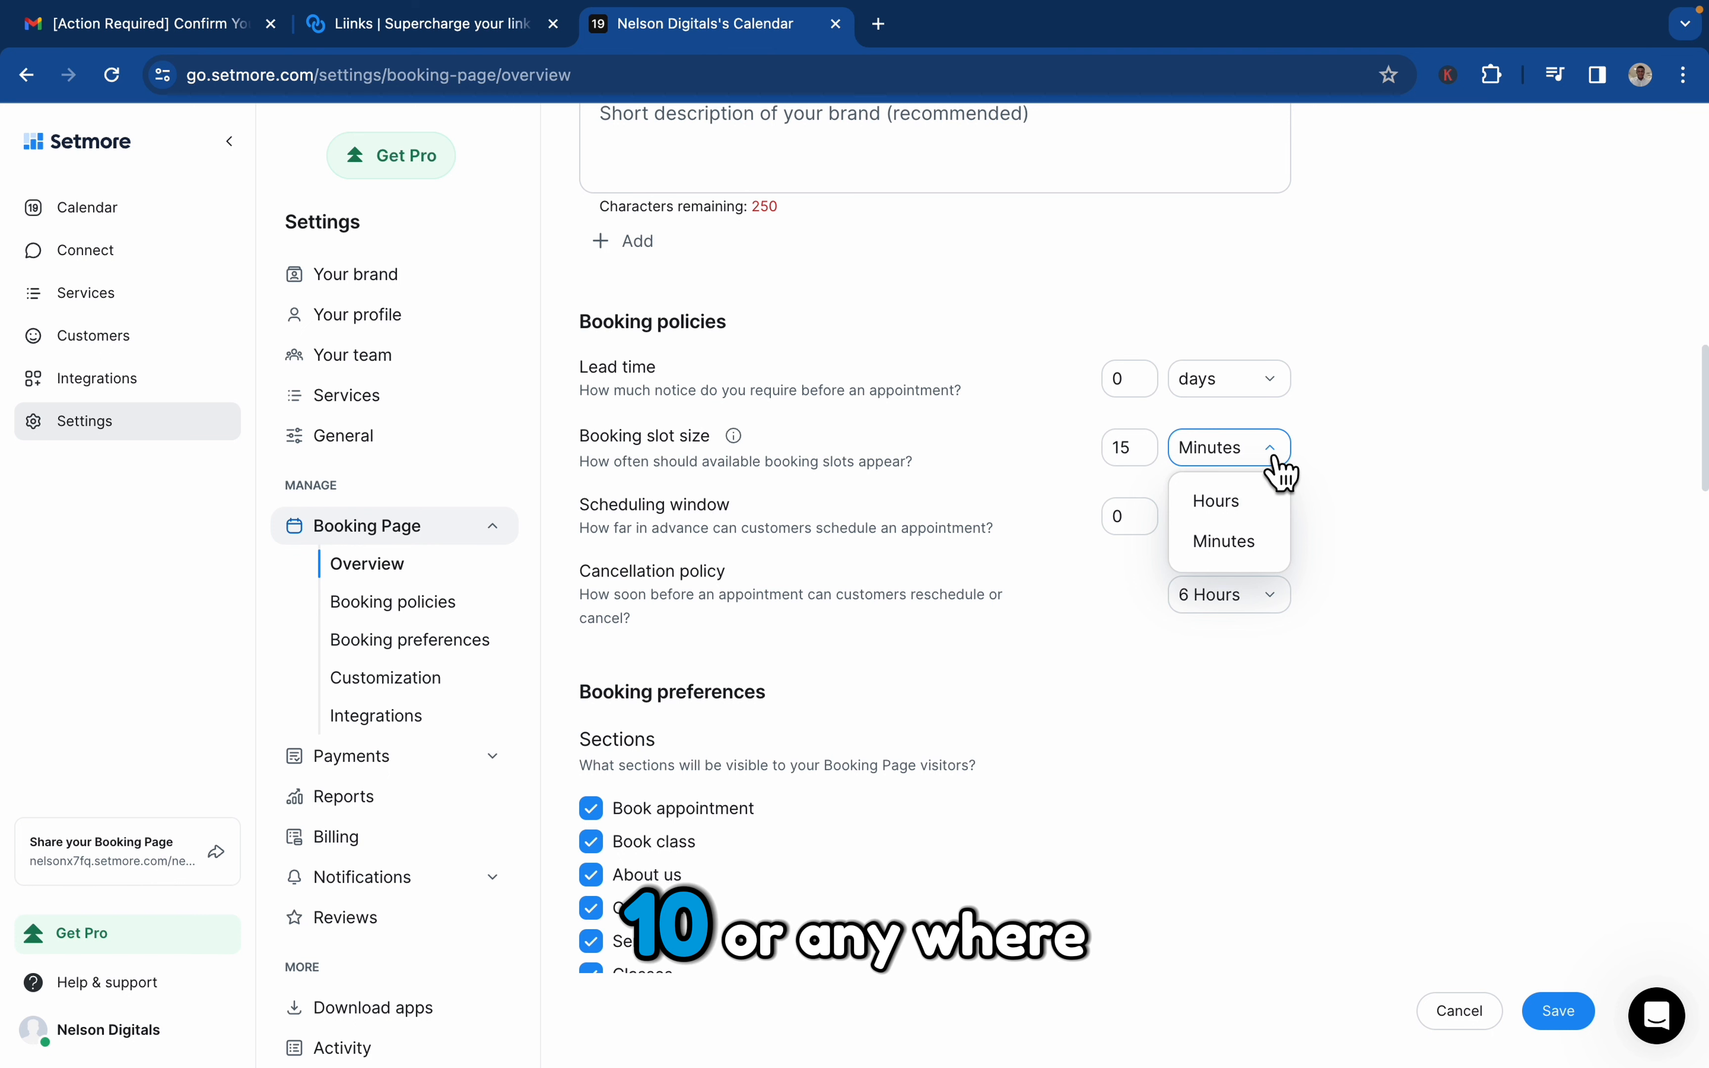
left_click(1424, 454)
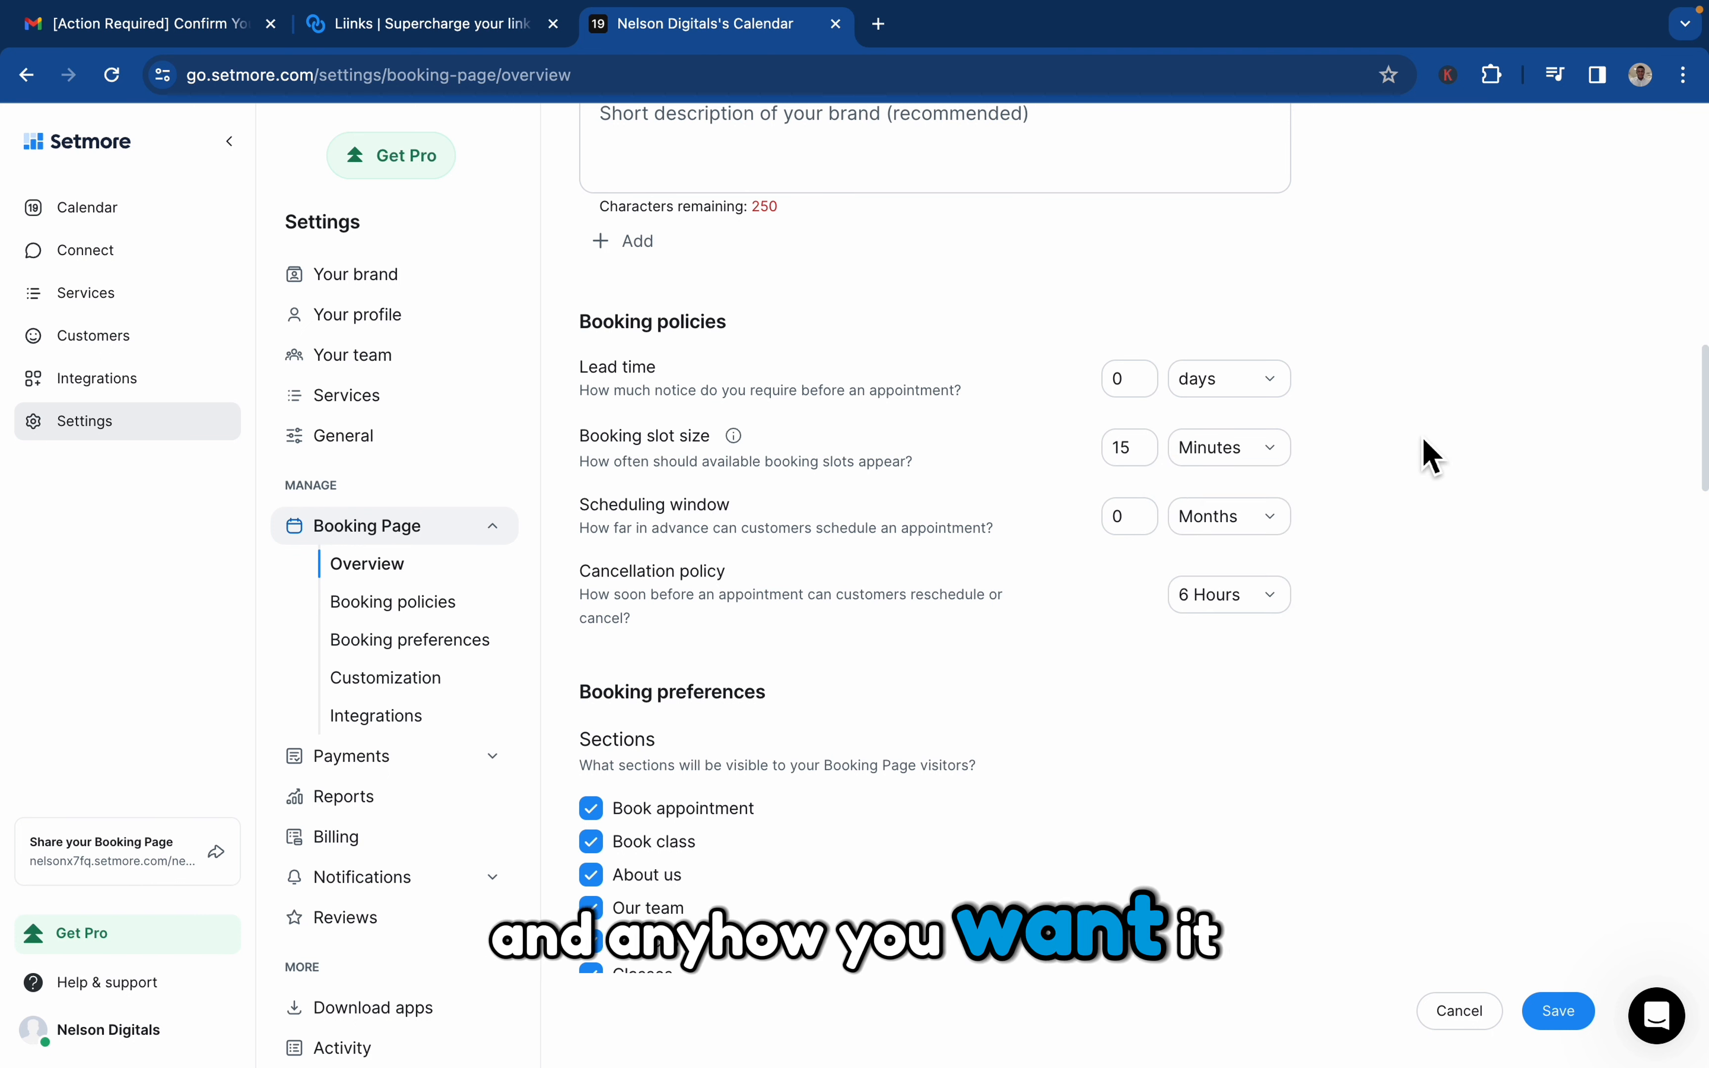
left_click(1116, 397)
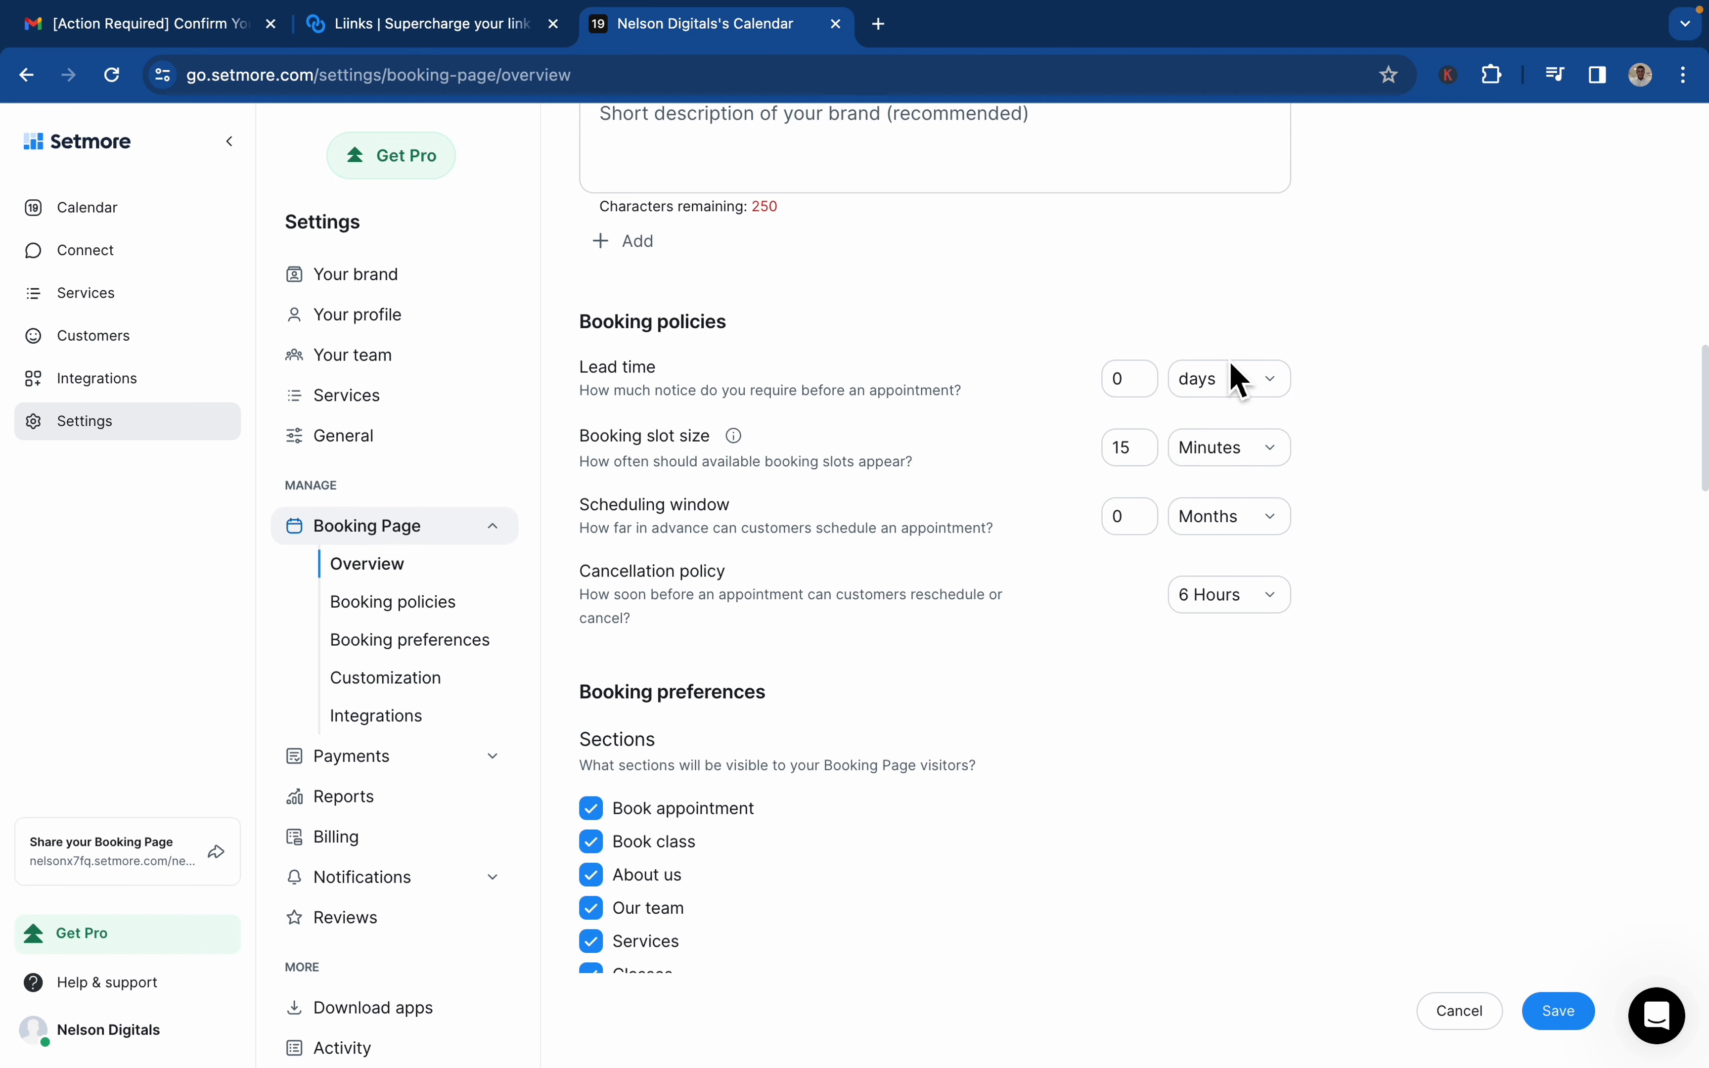
left_click(1117, 391)
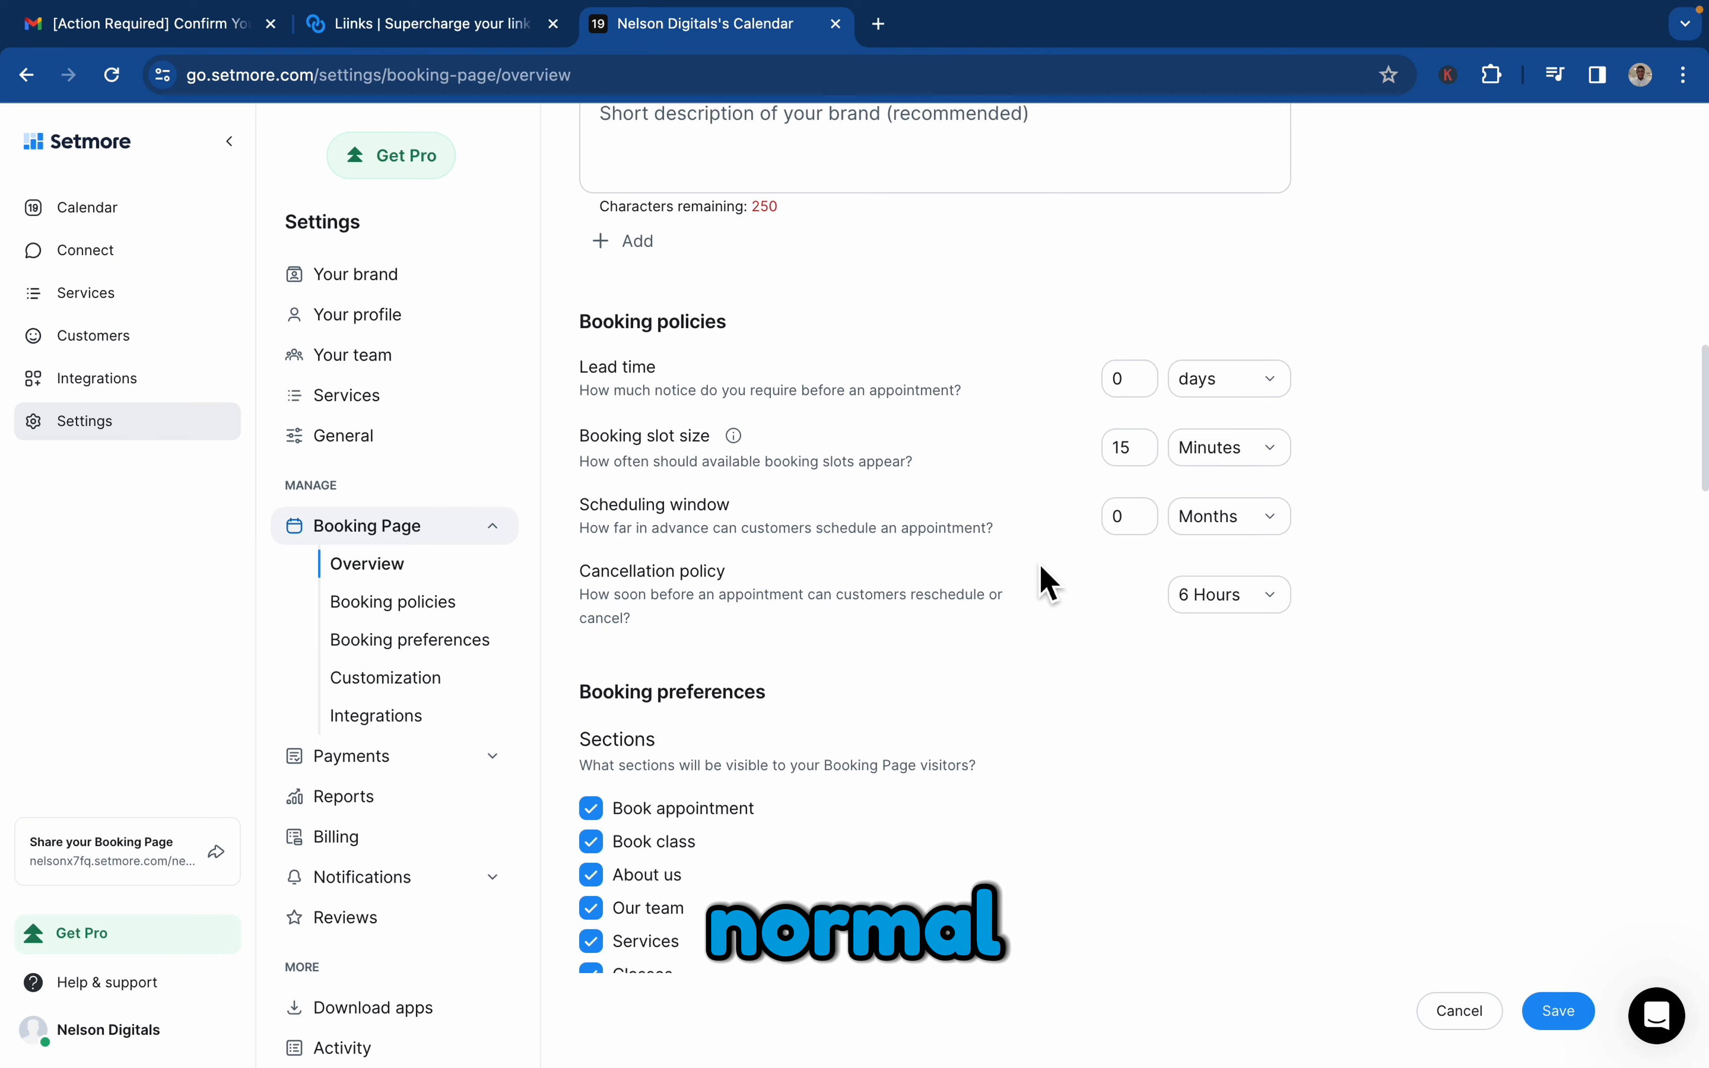
Disable the Customer login option under Booking flow and enable it again
scroll(1042, 580, "down", 6)
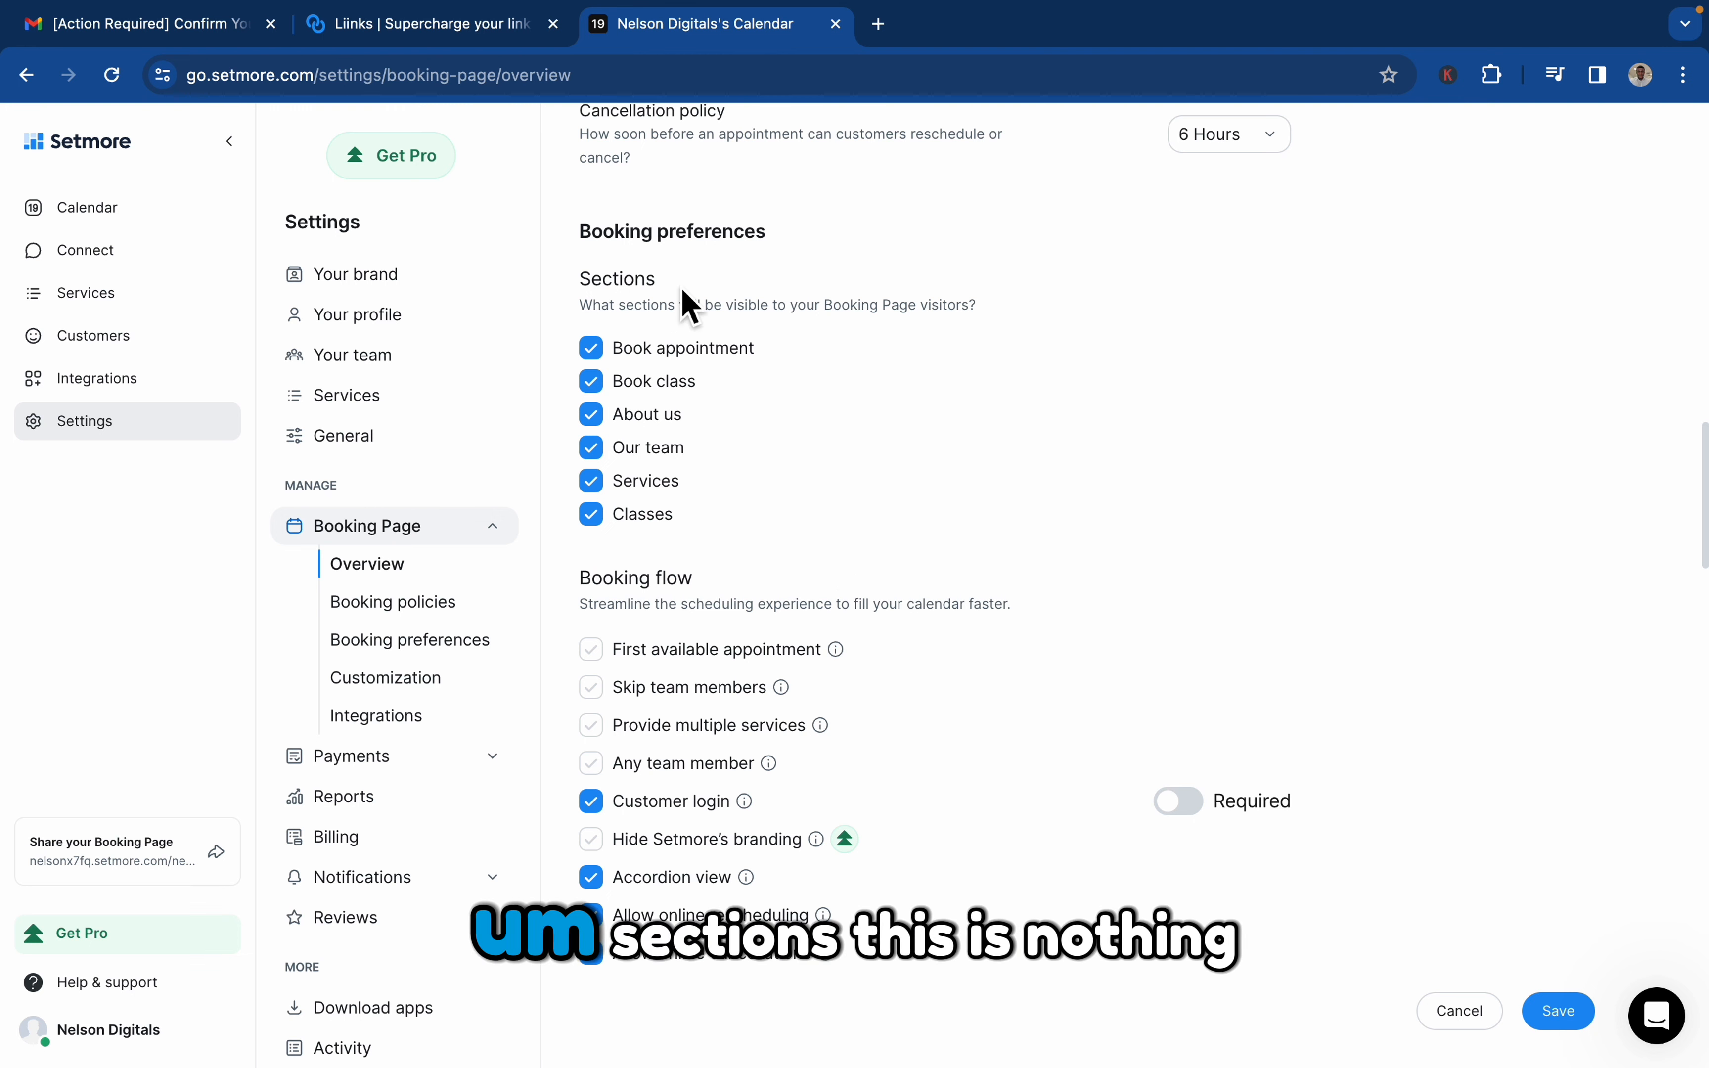
scroll(692, 558, "down", 1)
scroll(696, 558, "down", 4)
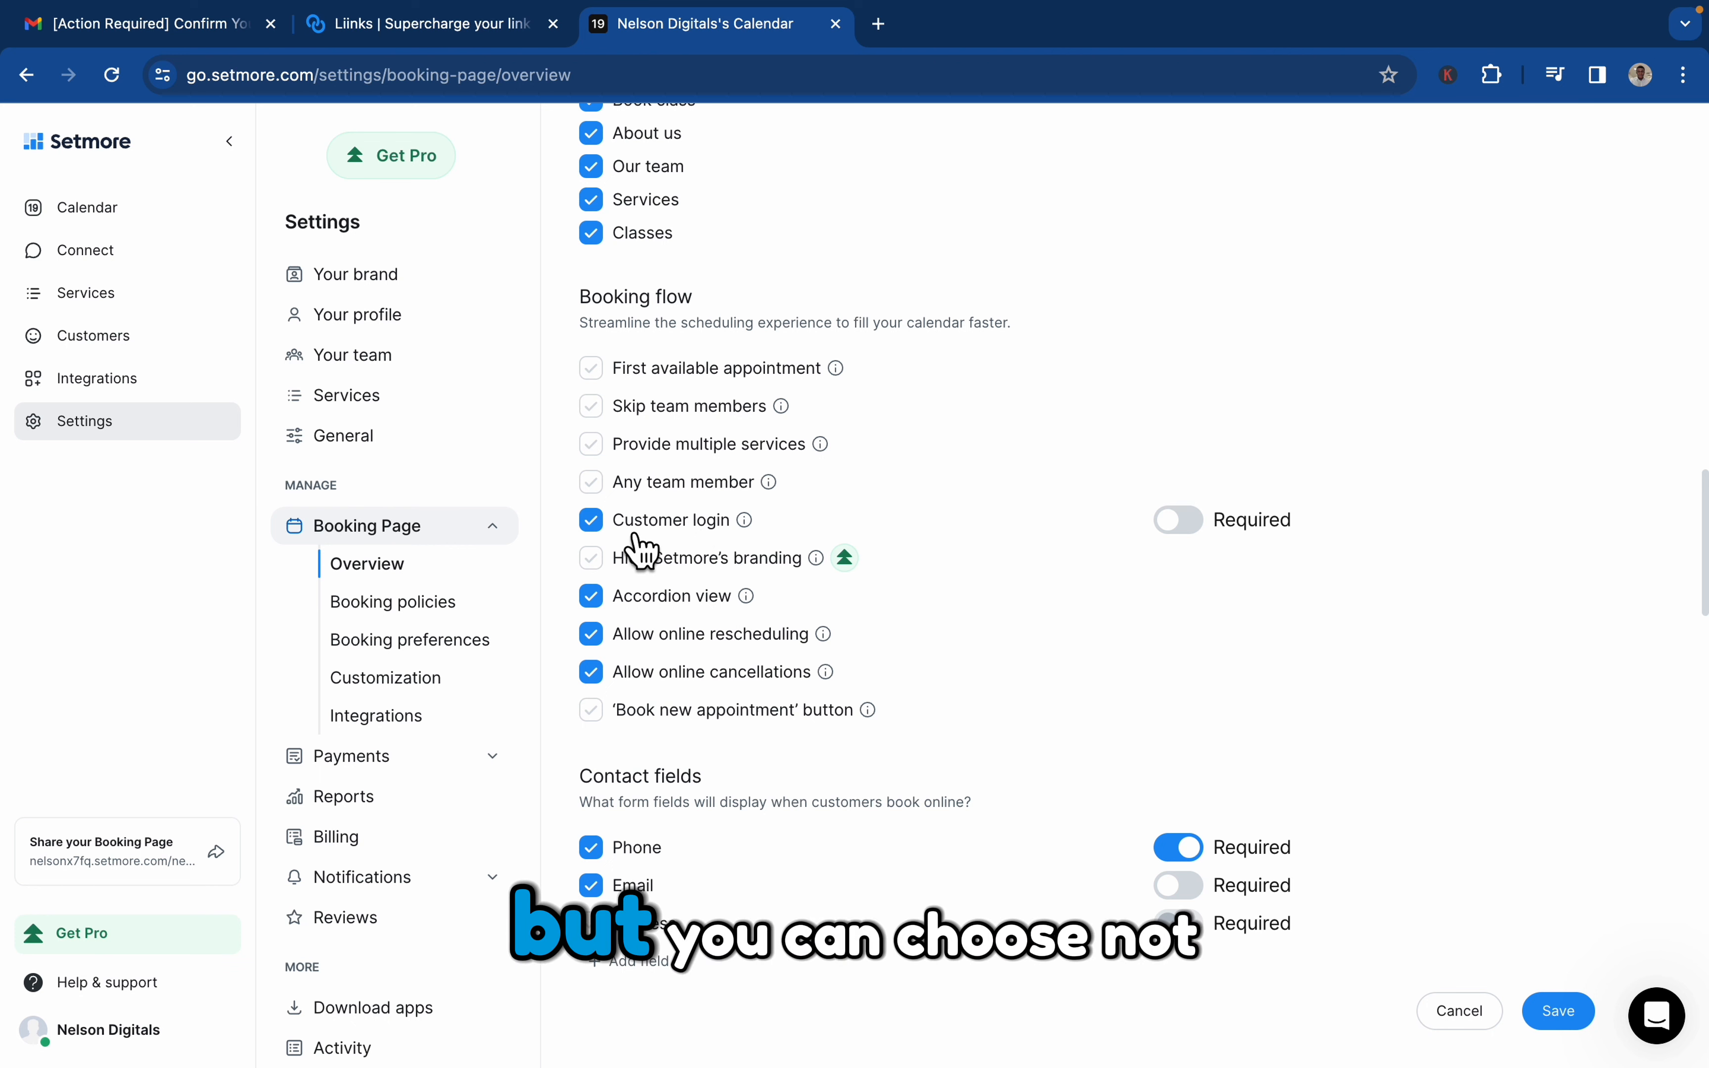
left_click(593, 523)
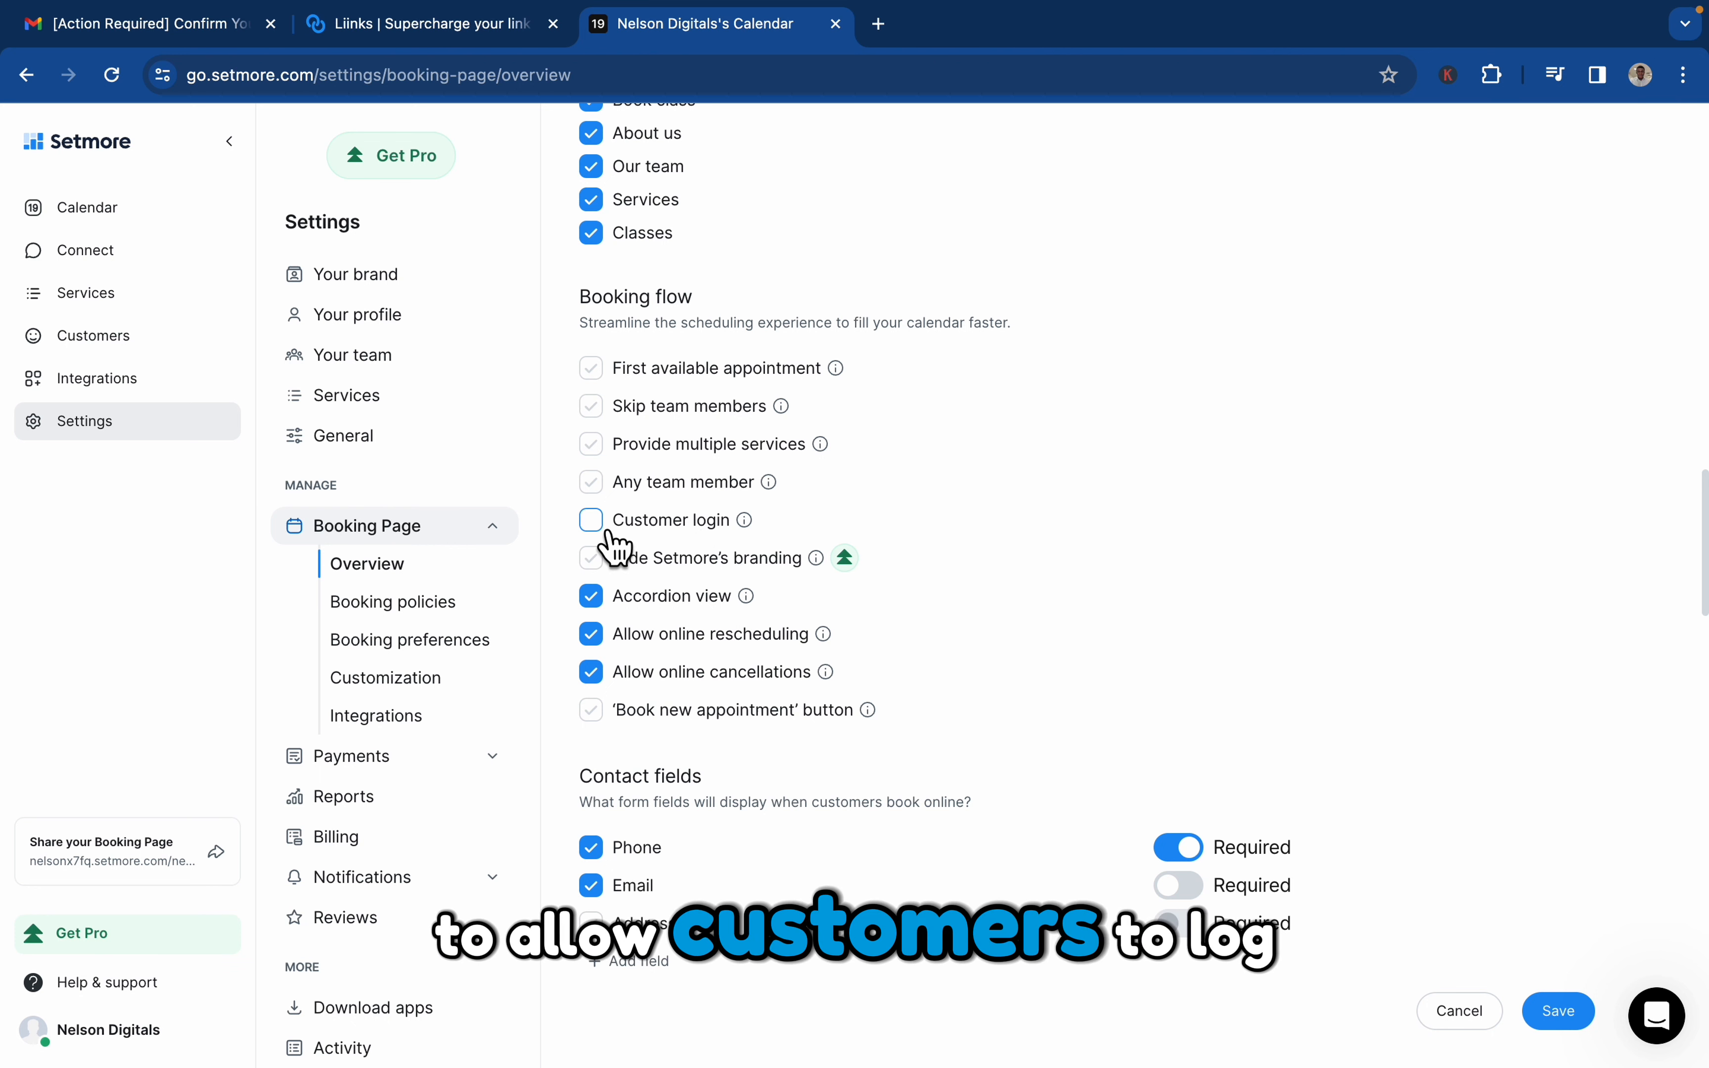
left_click(609, 534)
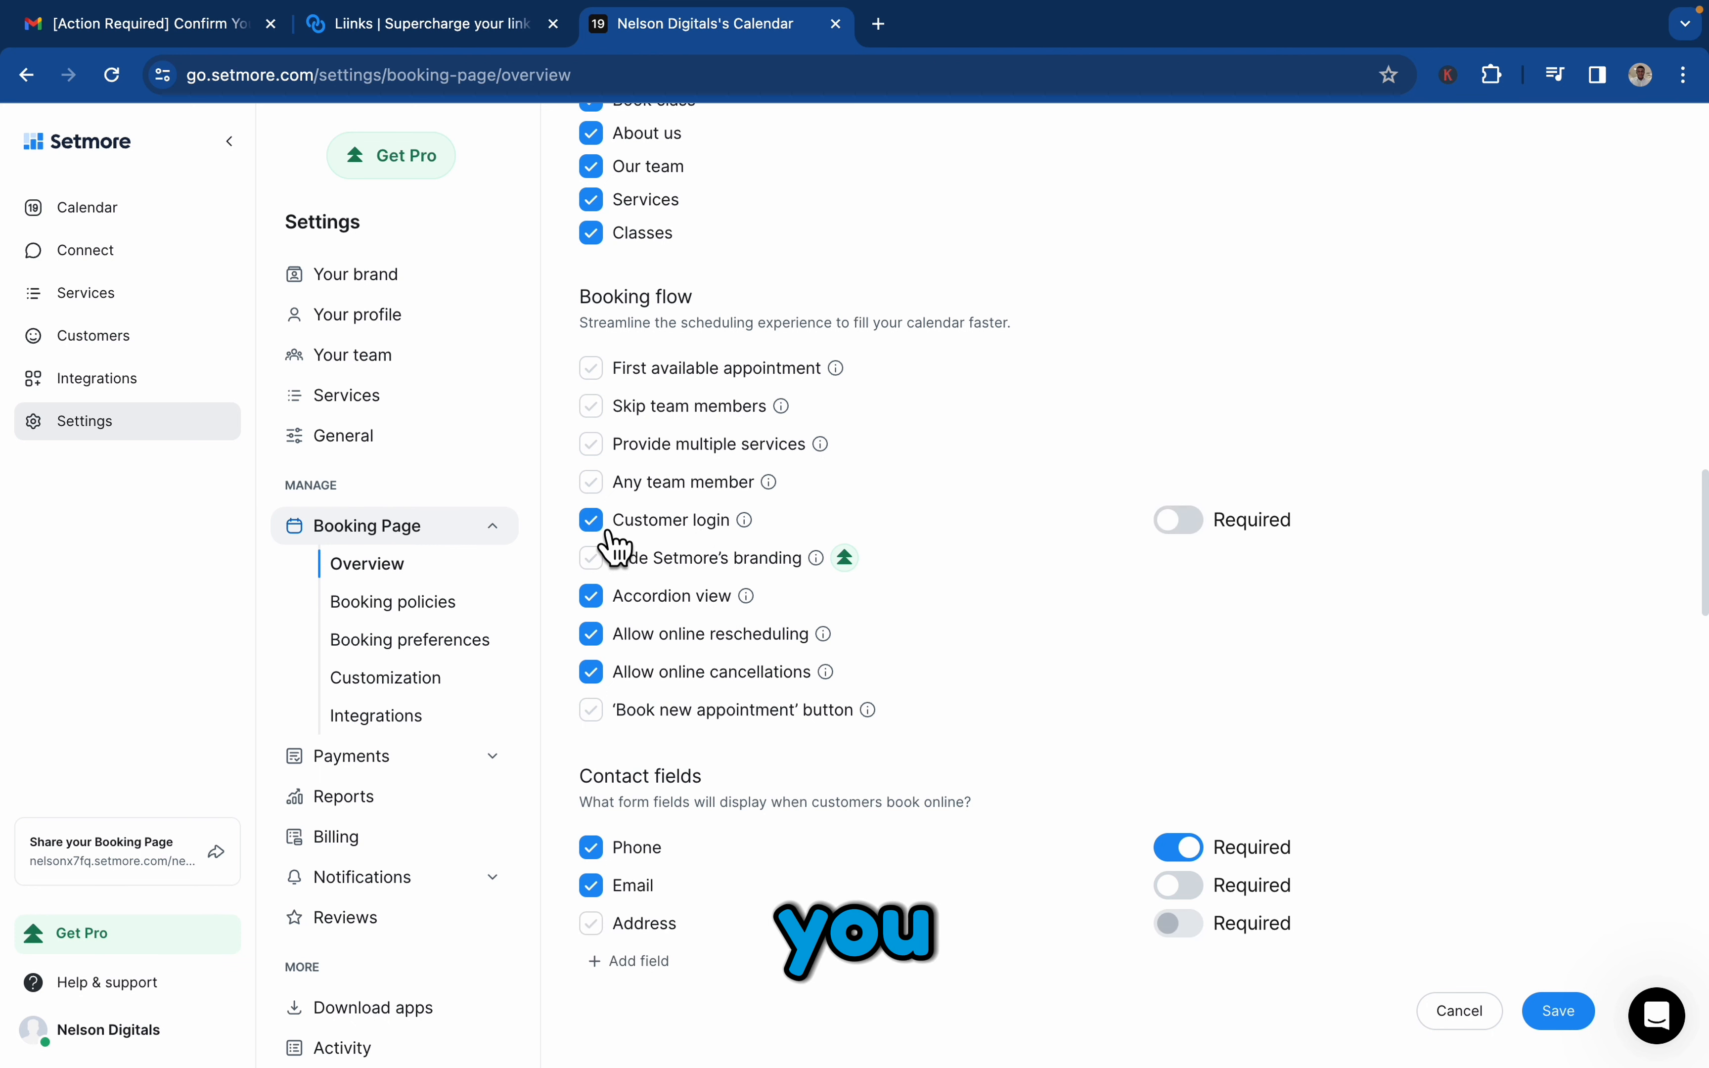
left_click(609, 534)
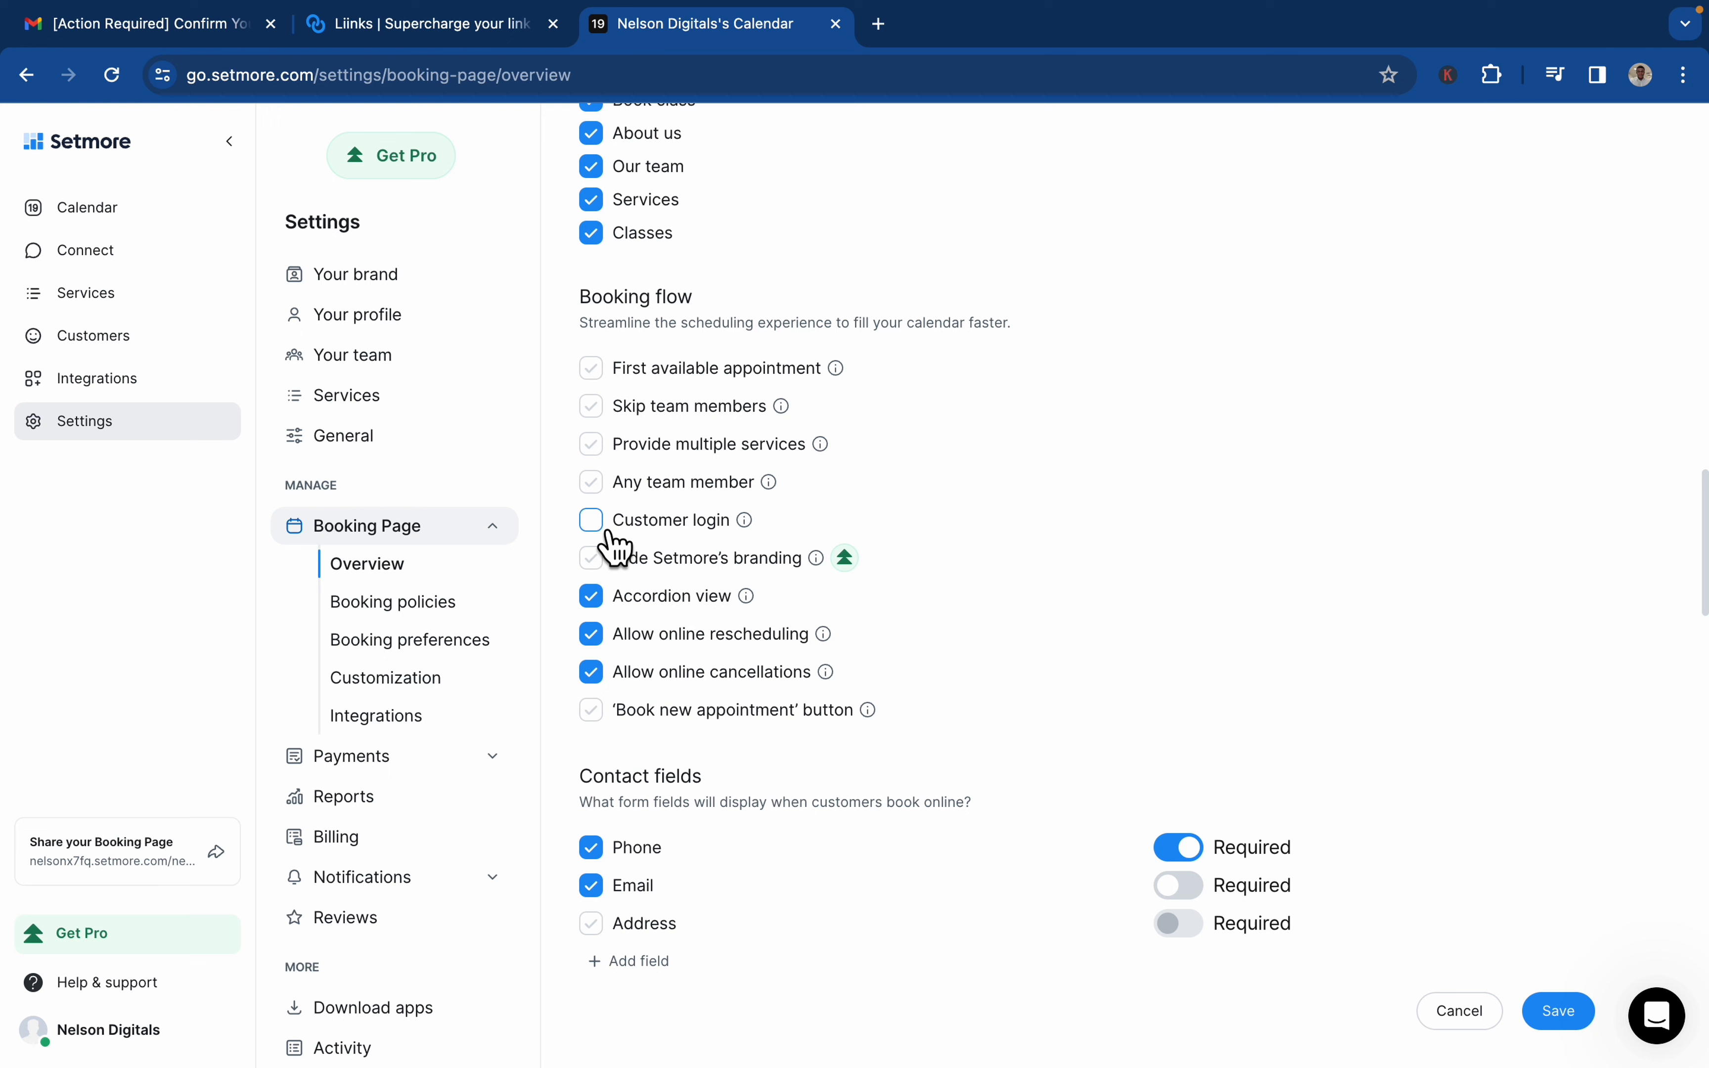
left_click(607, 535)
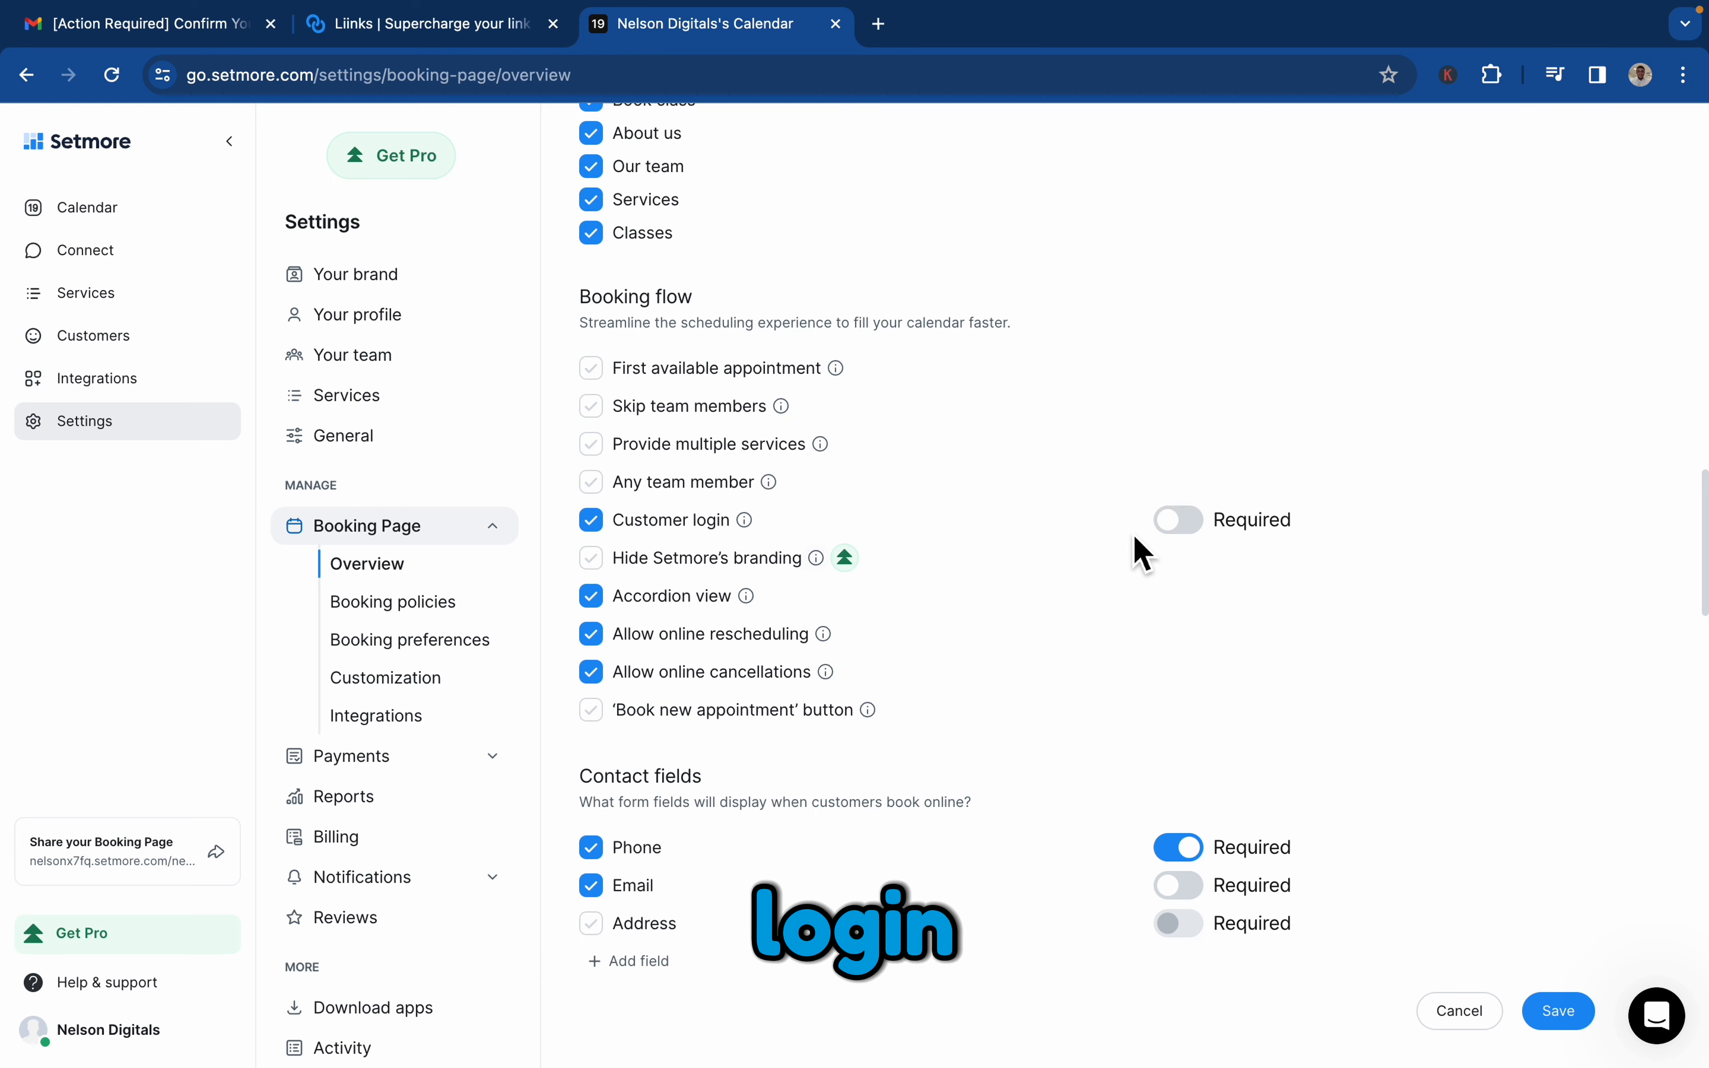
Make customer login required for bookings, and revert it to optional
left_click(1179, 522)
left_click(1208, 534)
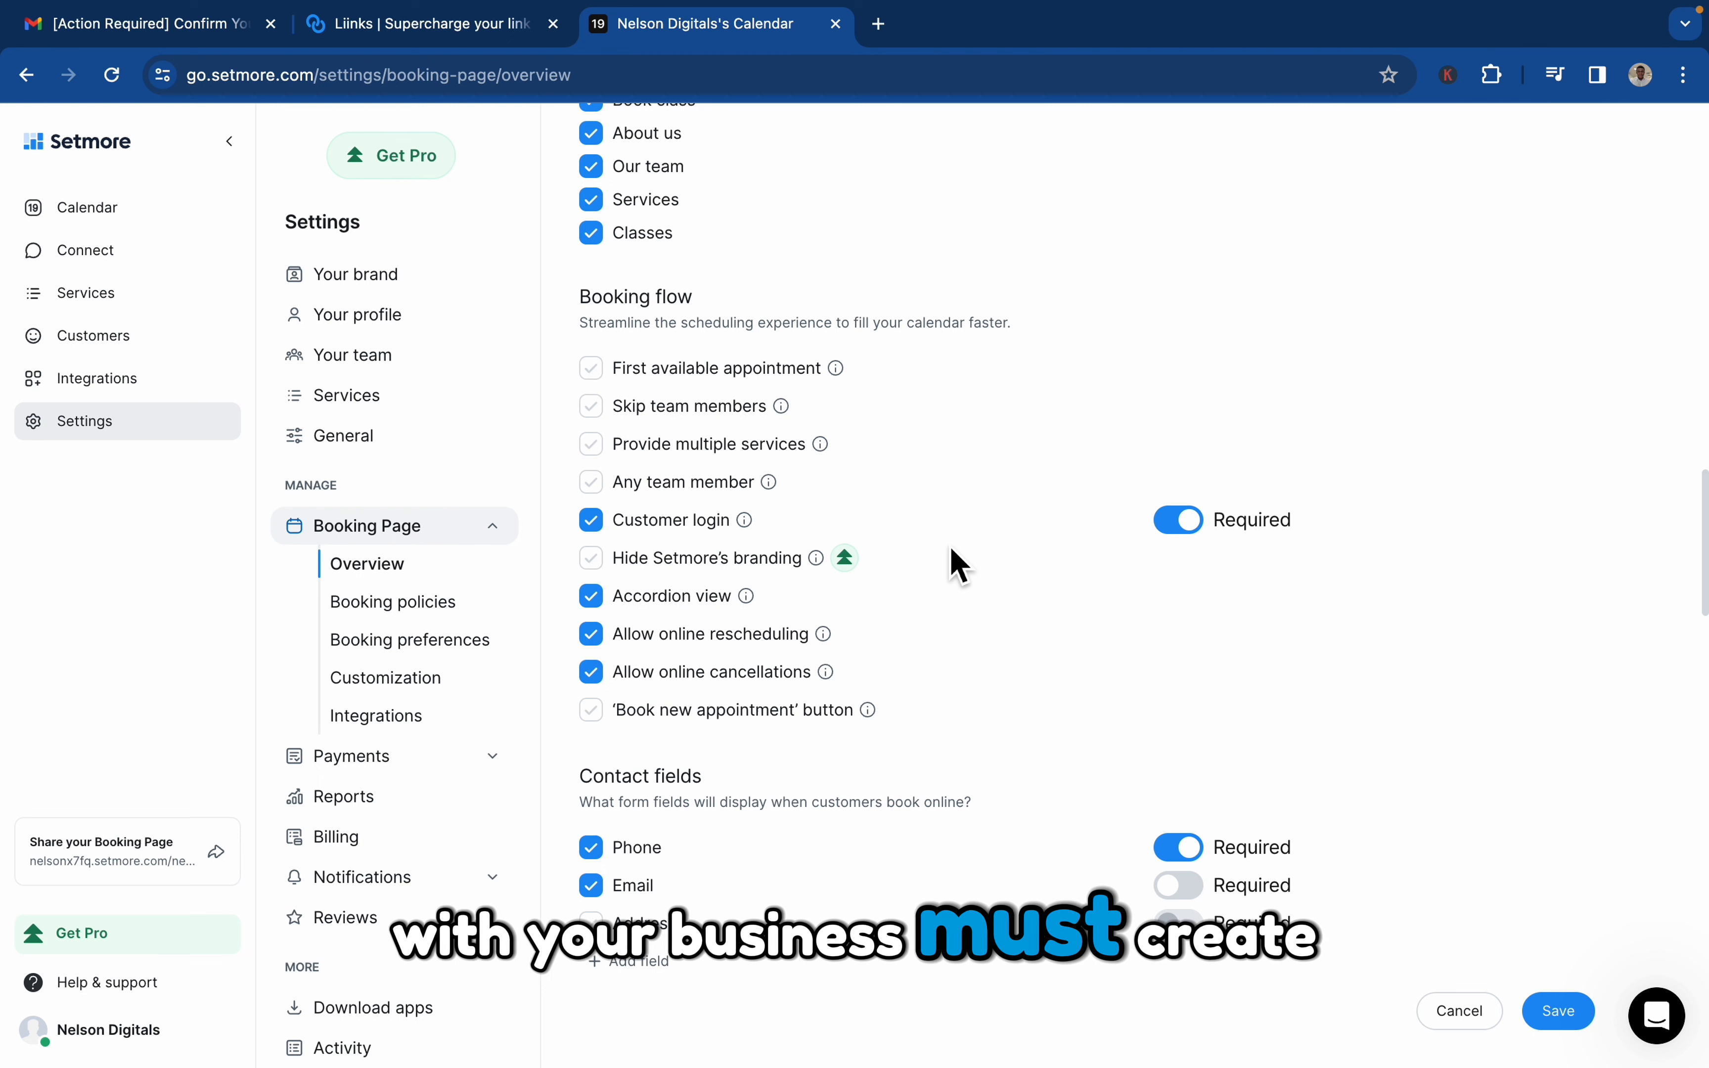
left_click(1198, 535)
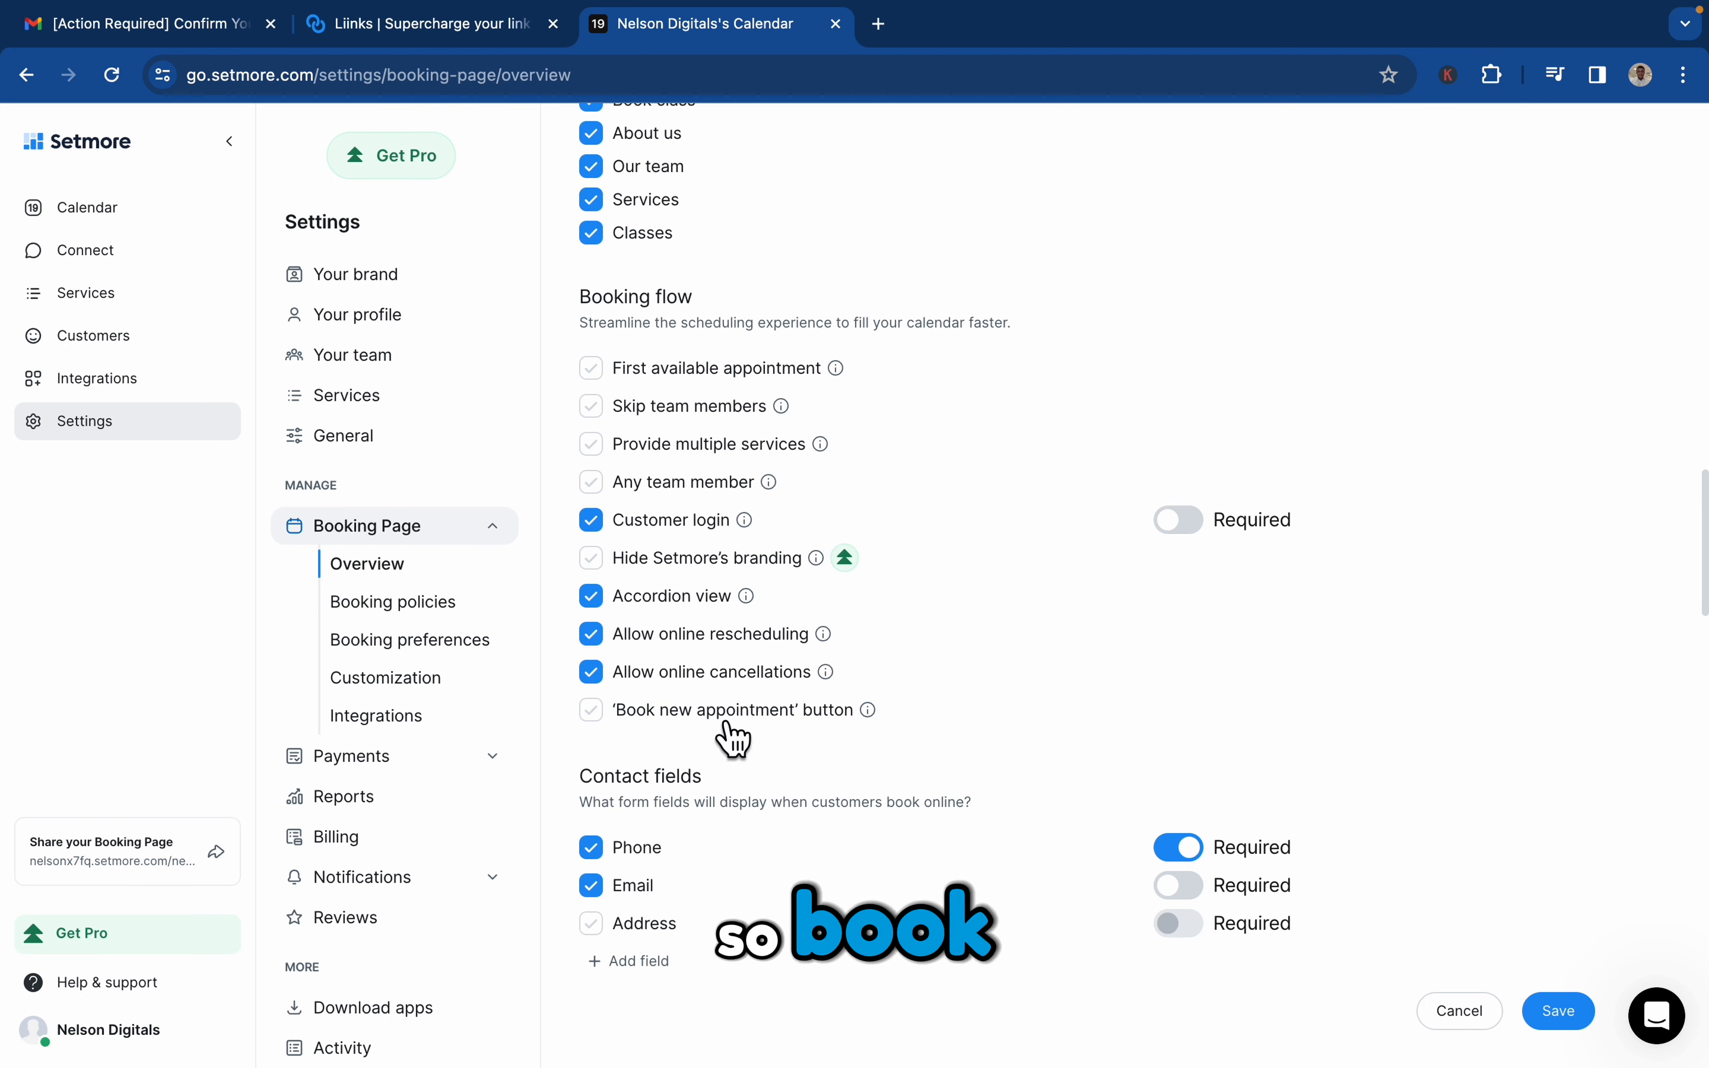
Enable the 'Book new appointment' button and First available appointment options under Booking flow
left_click(598, 715)
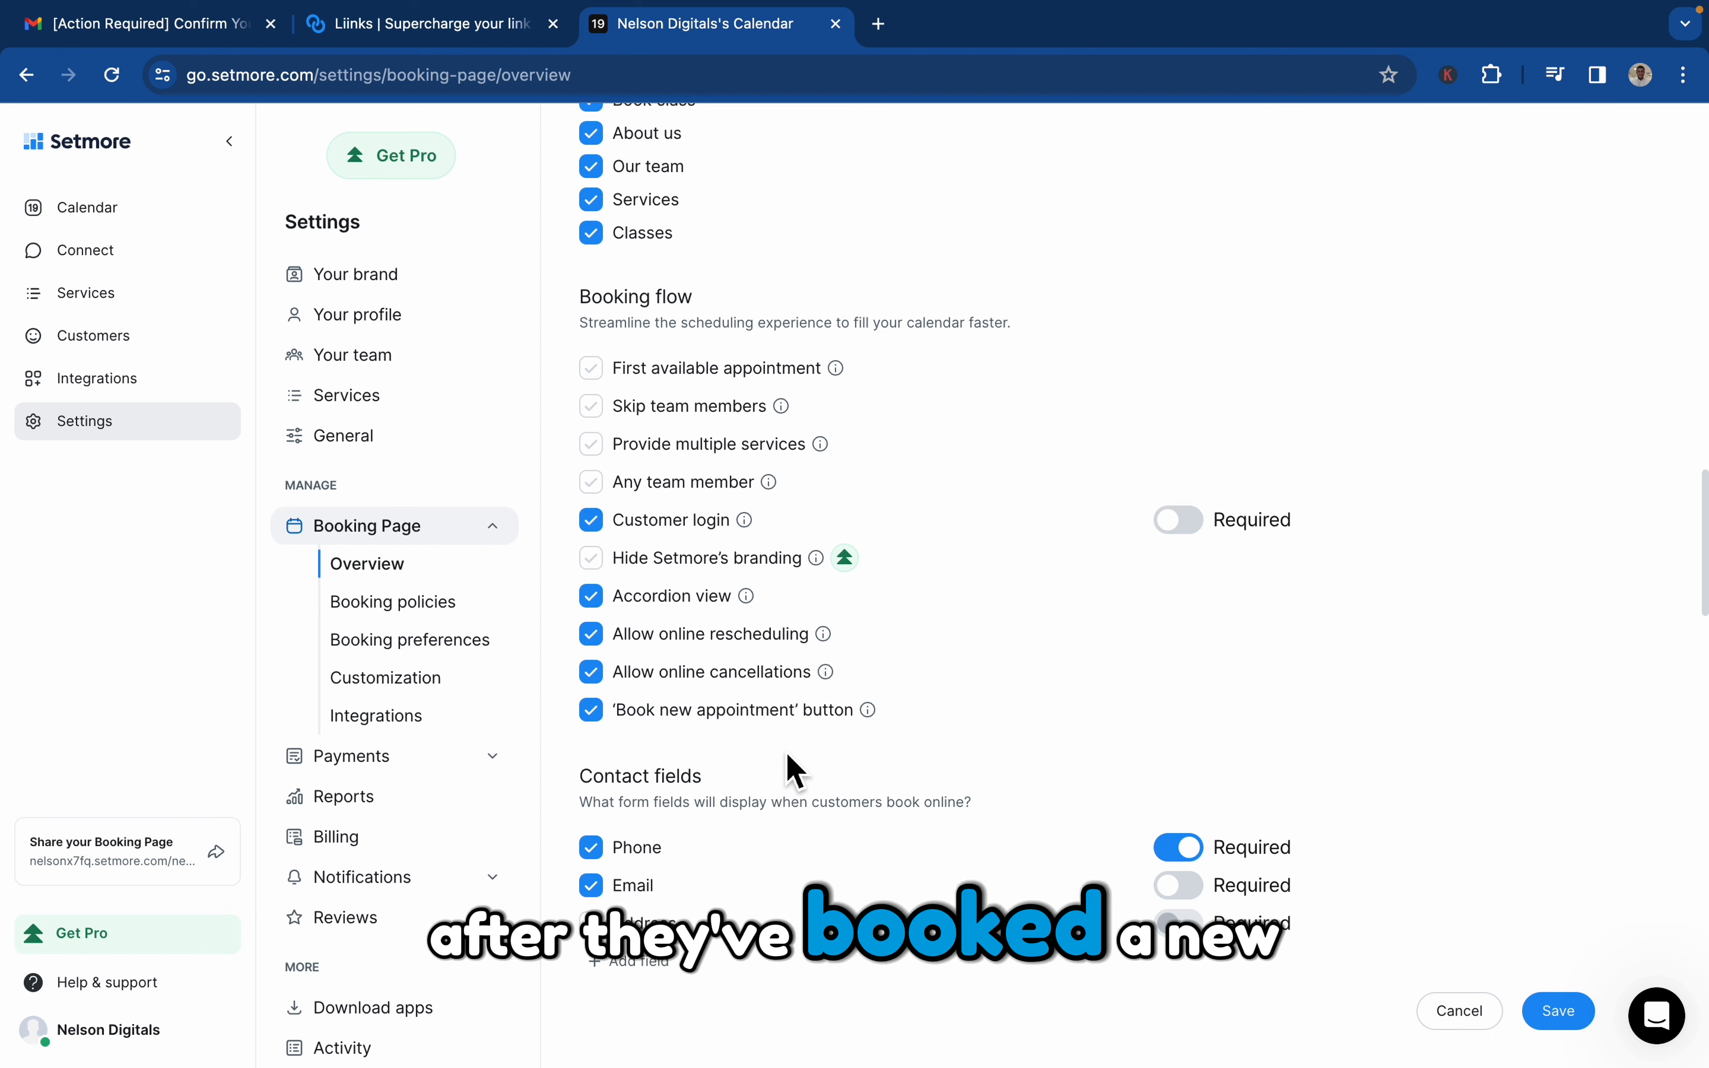
scroll(791, 742, "up", 2)
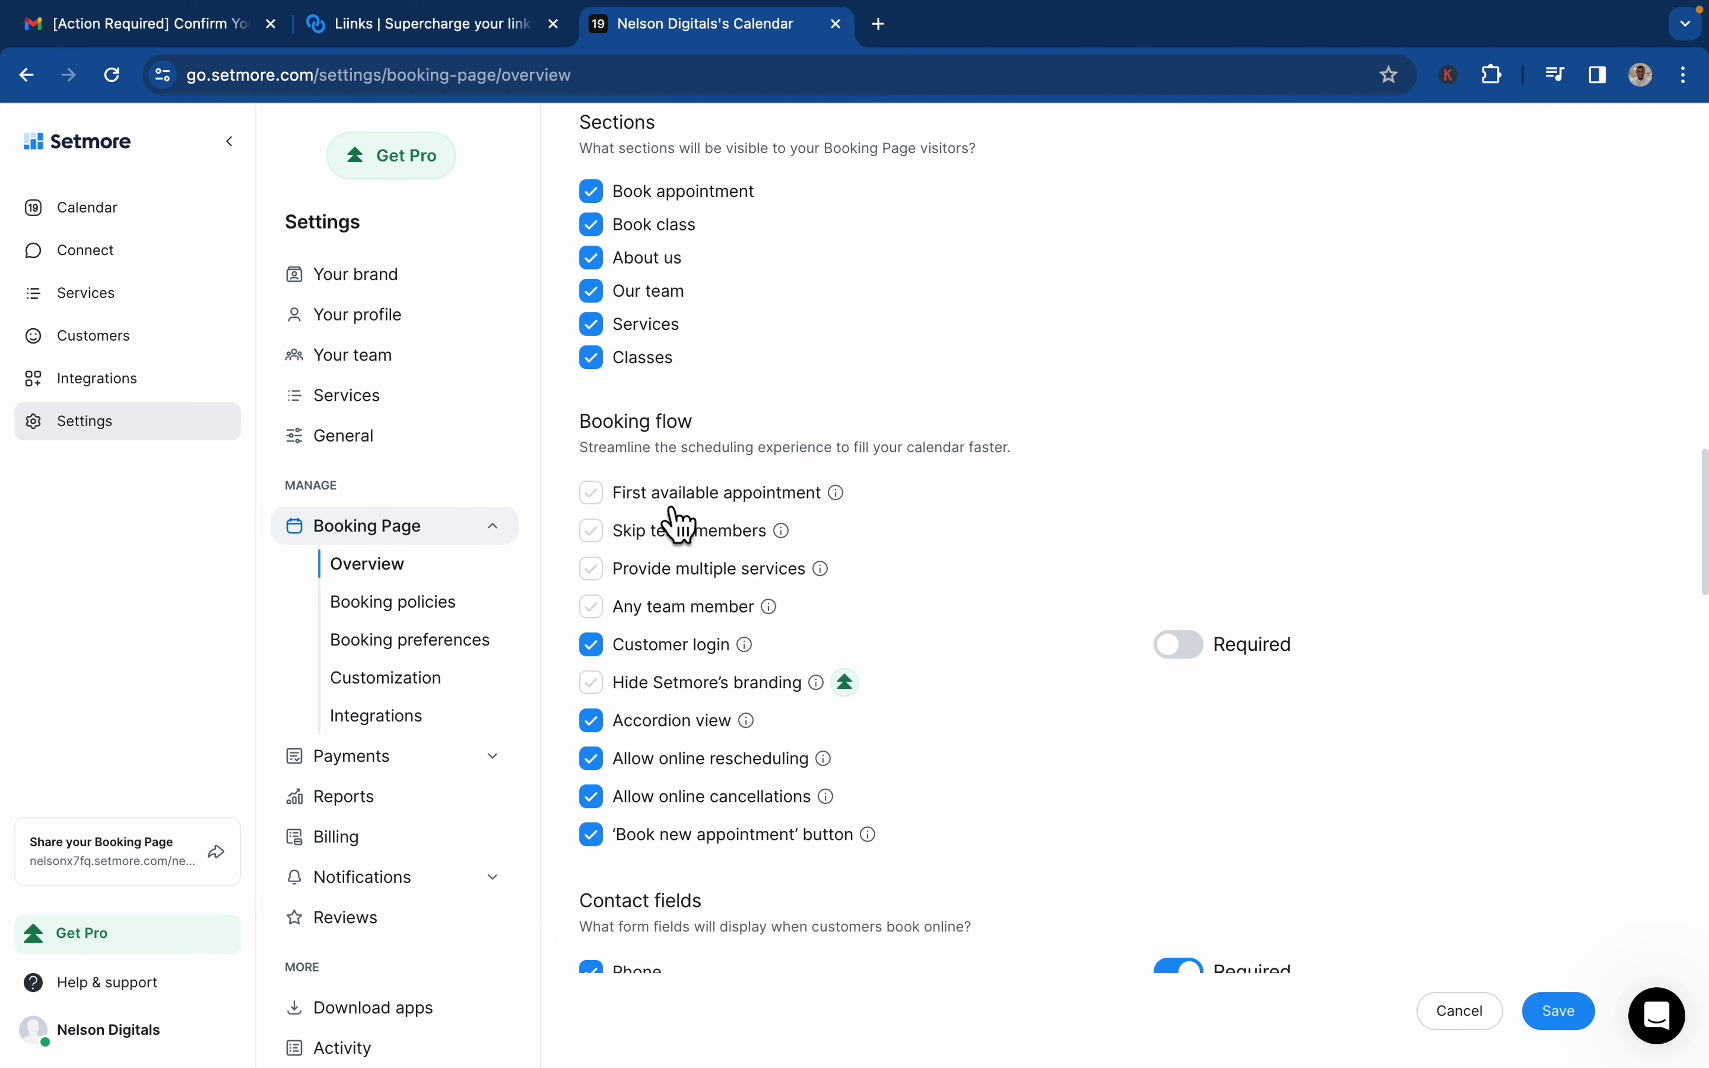
left_click(611, 510)
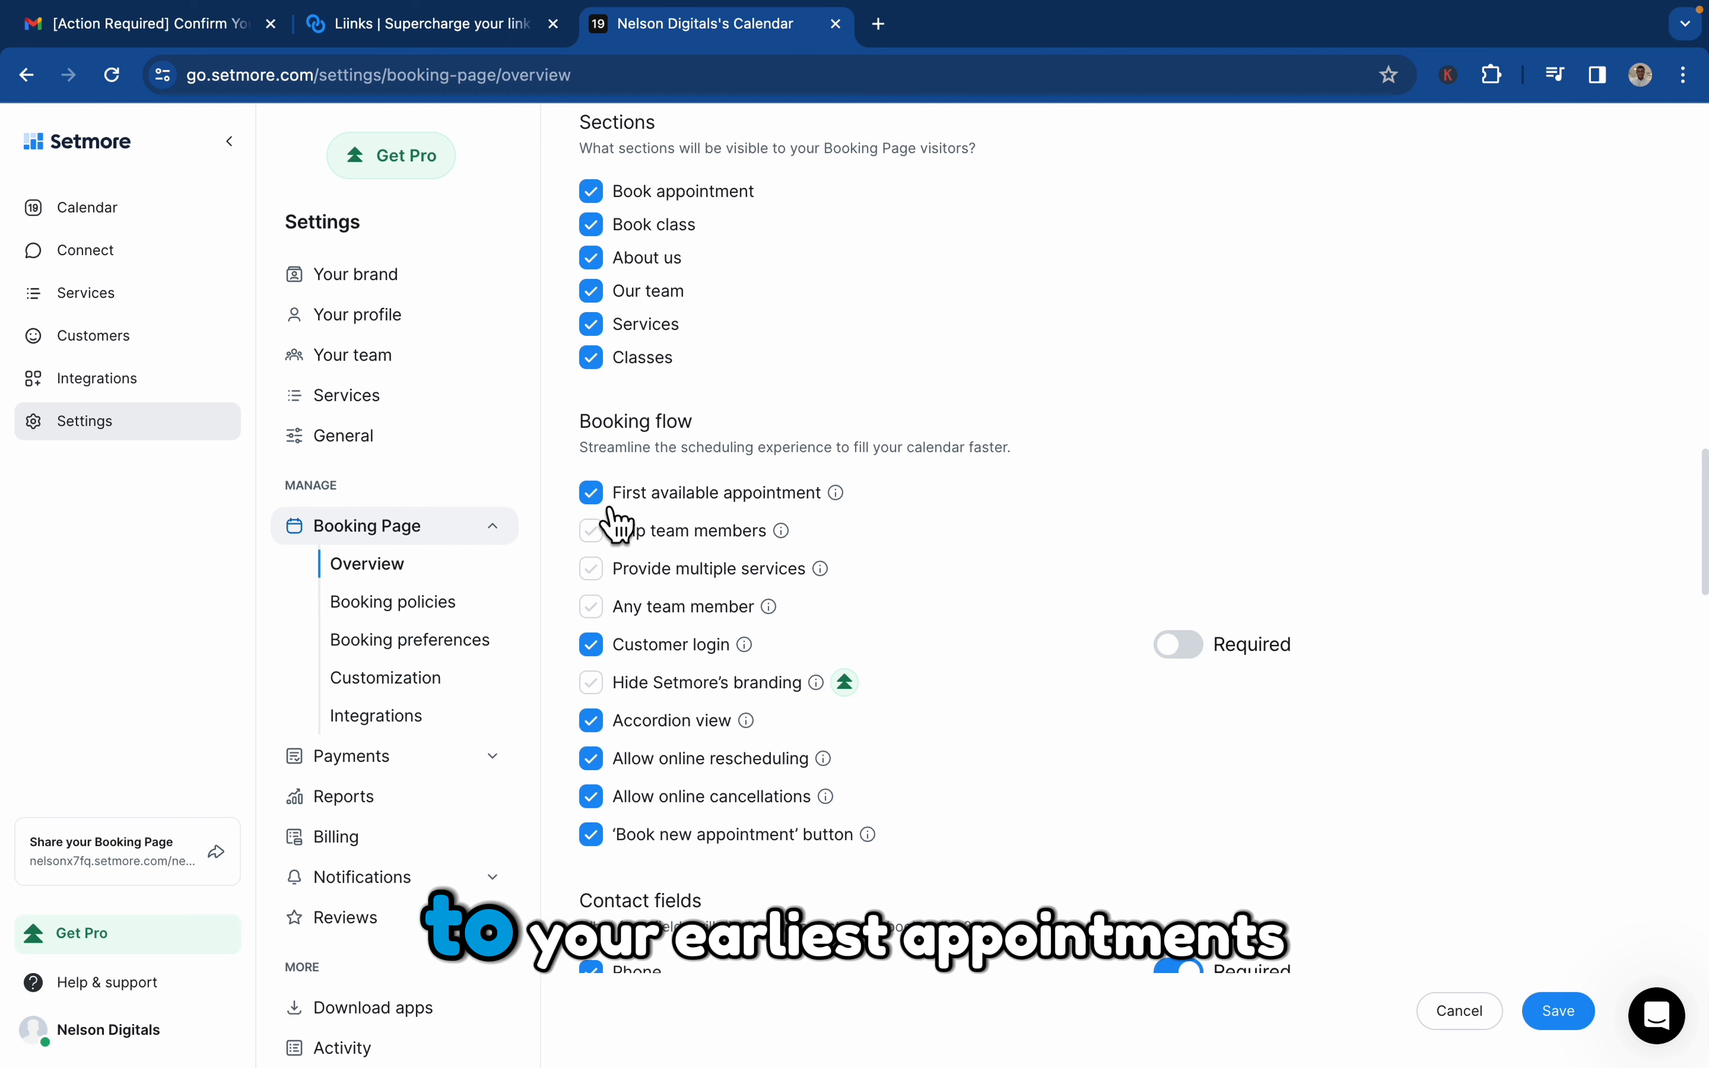
Review the booking flow, contact fields, general customization, services and classes, and labels settings of the booking page
scroll(713, 641, "down", 3)
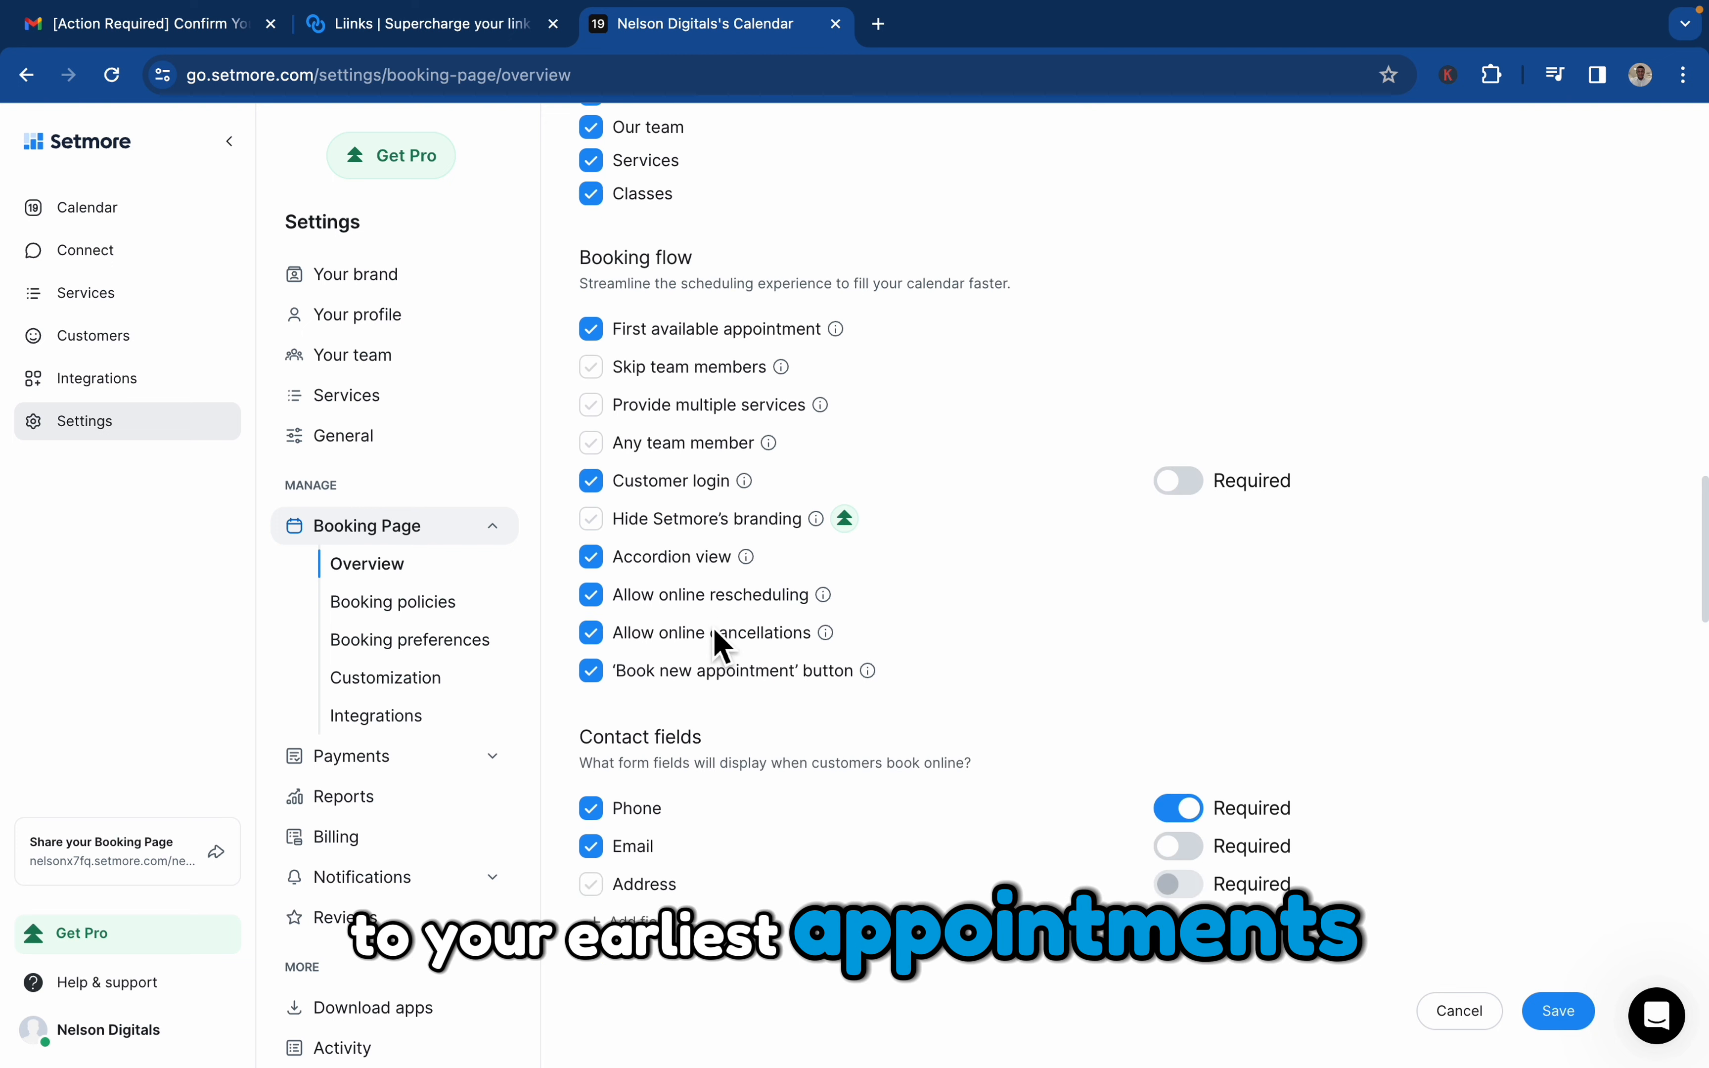
scroll(713, 641, "down", 4)
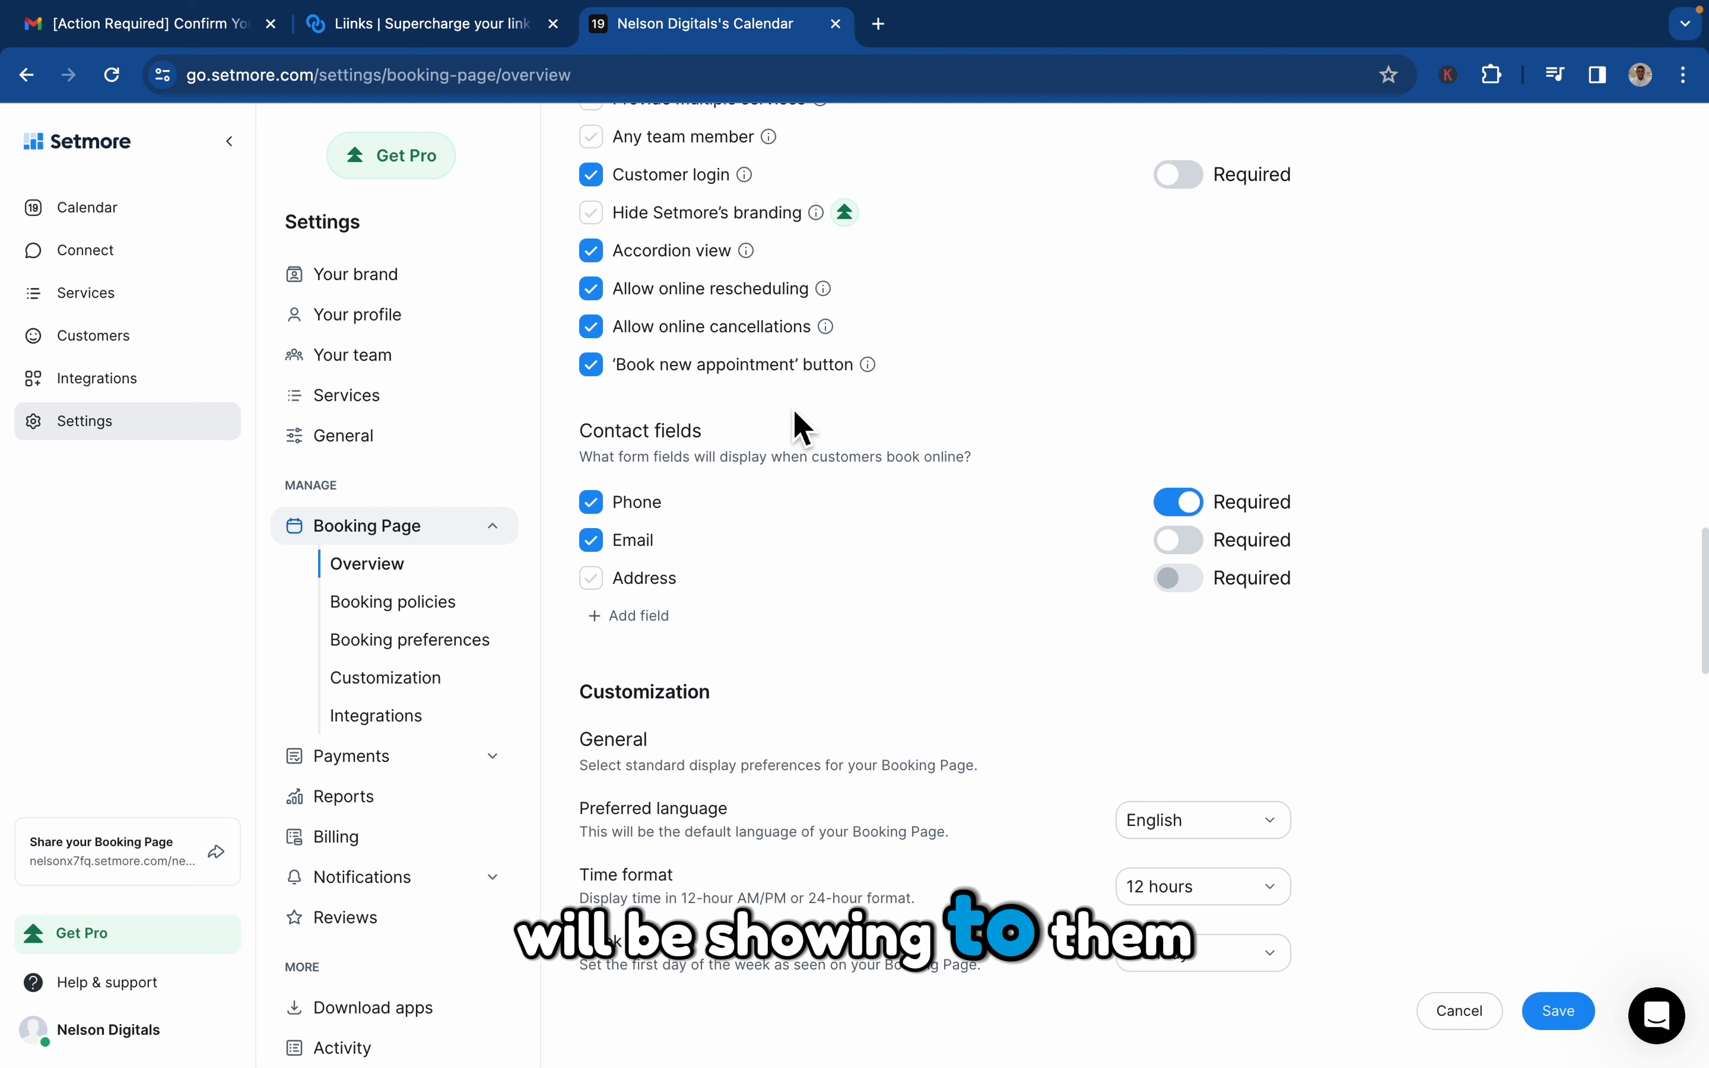
scroll(662, 484, "up", 3)
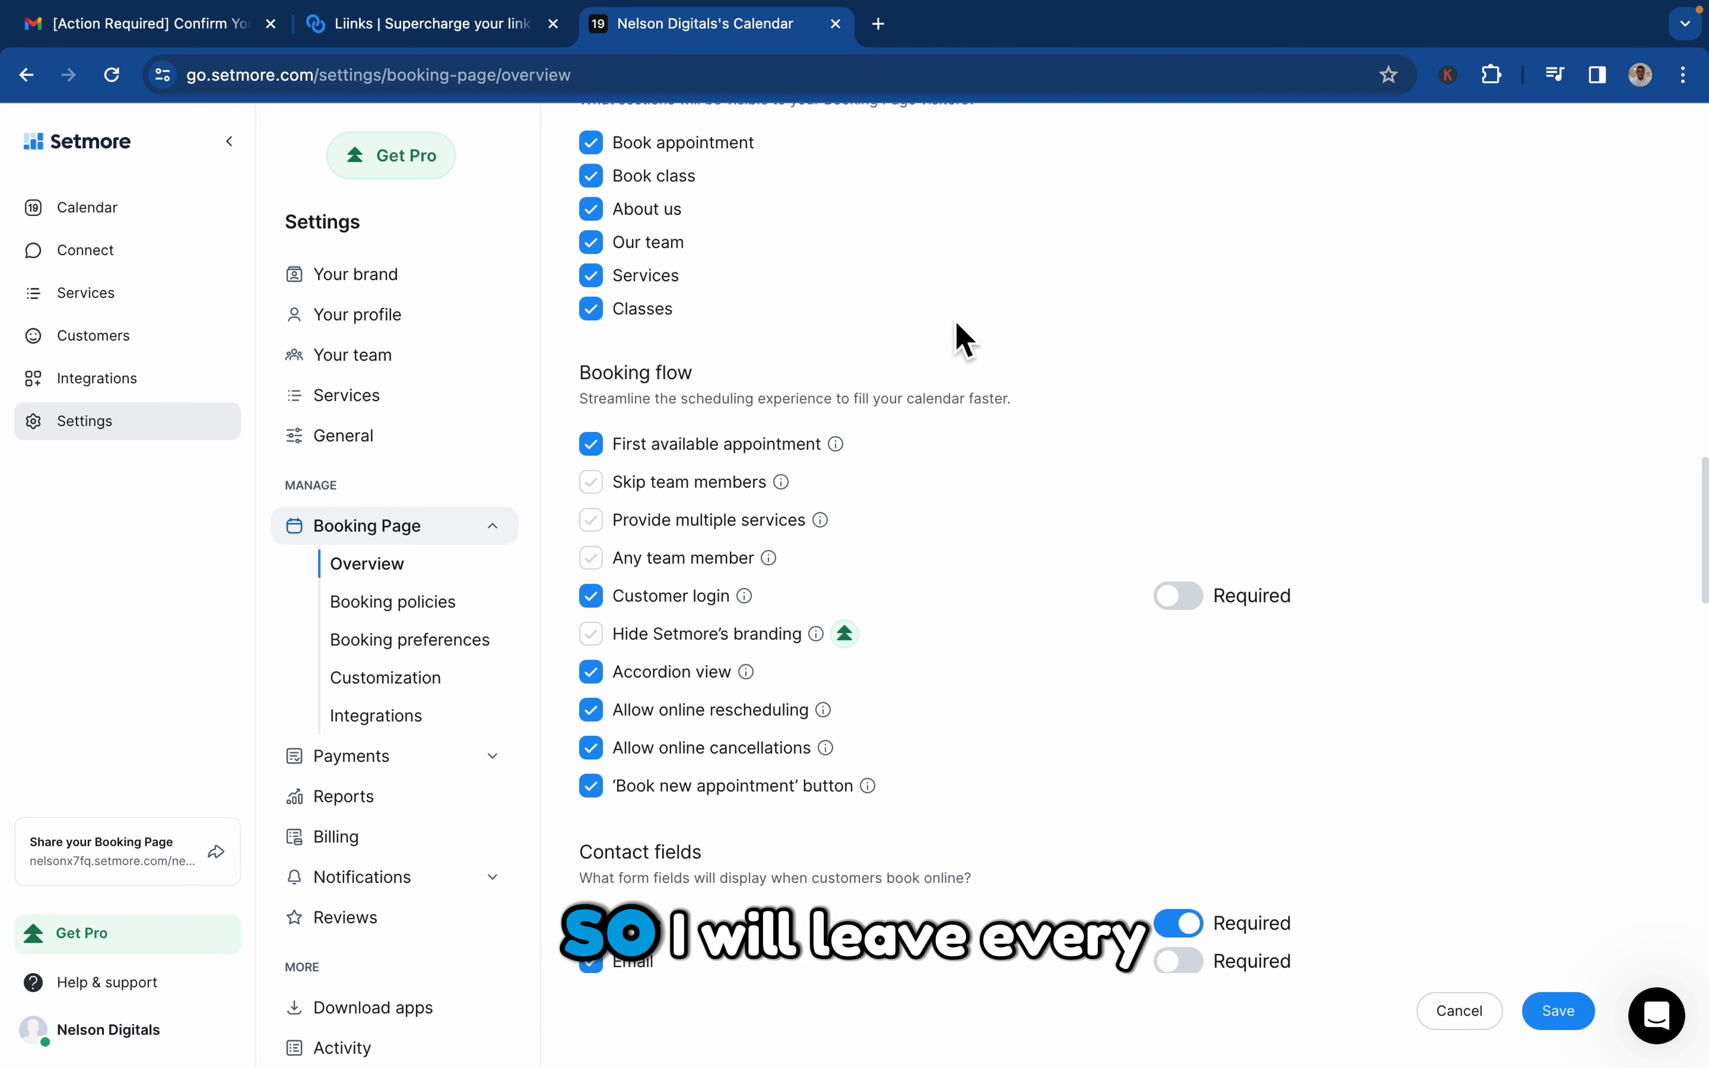
scroll(809, 801, "down", 1)
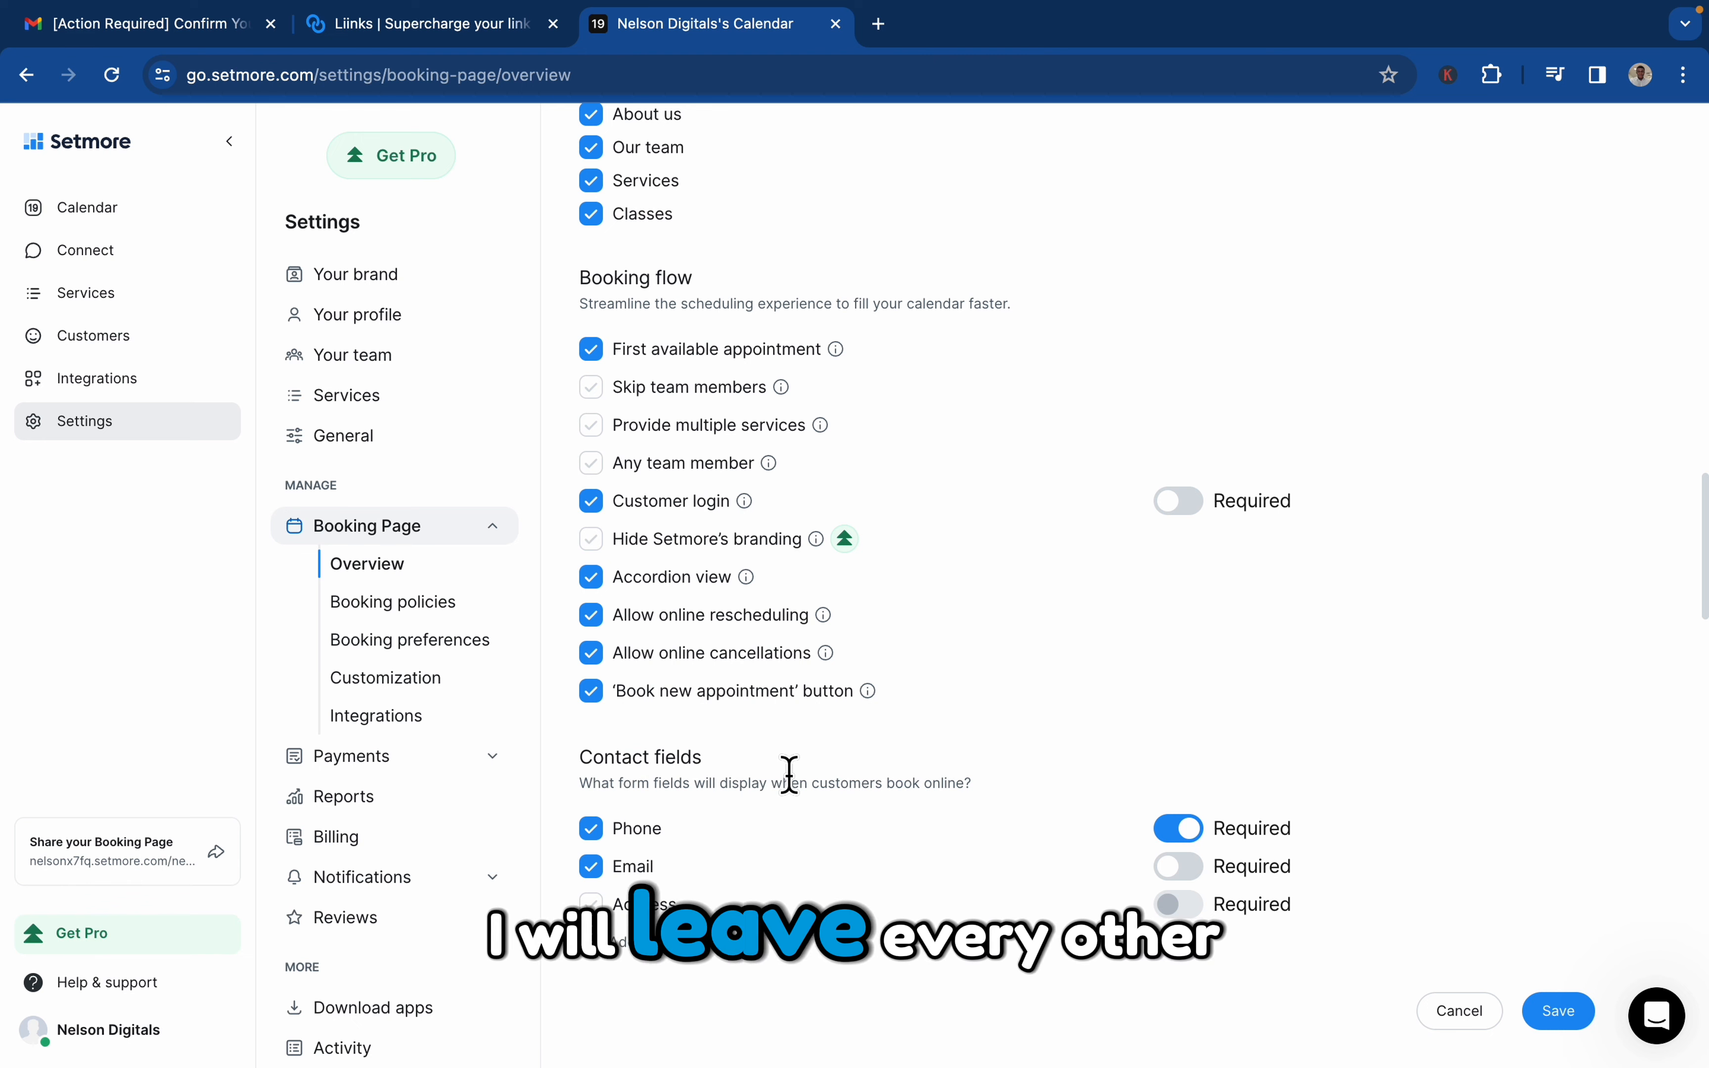
scroll(789, 775, "down", 5)
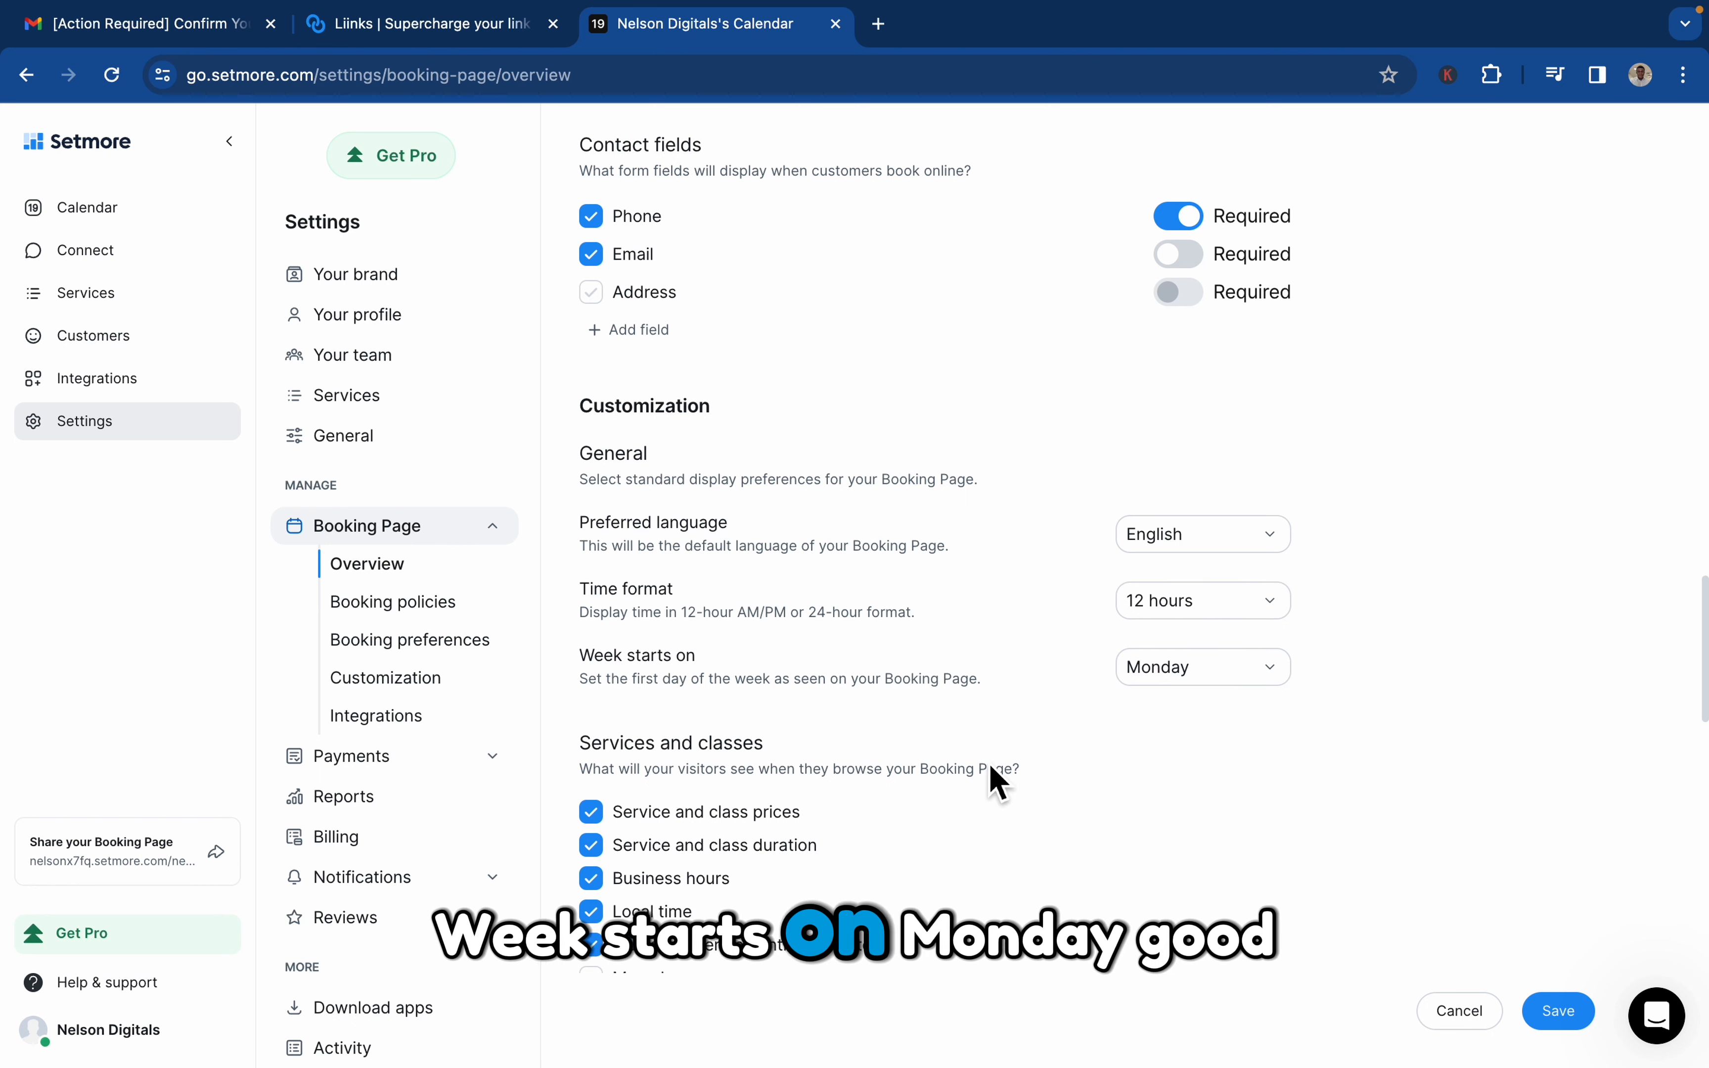
scroll(991, 781, "down", 6)
scroll(971, 803, "down", 4)
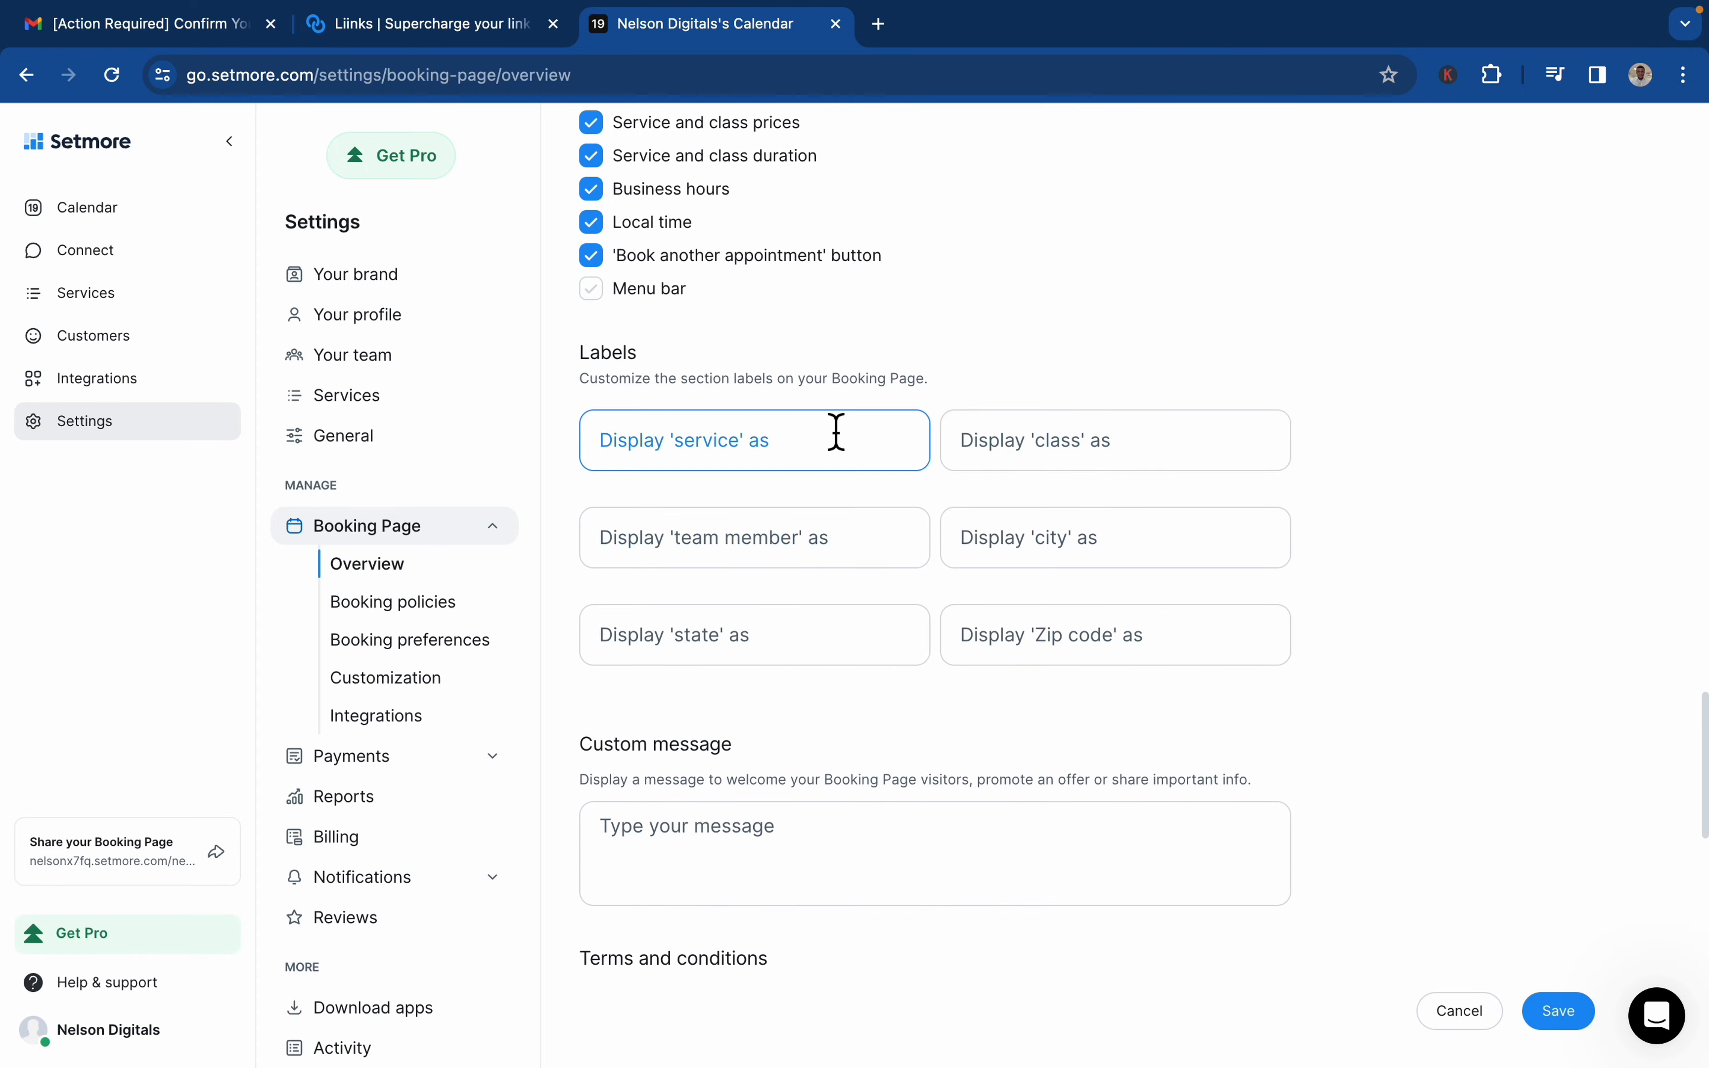
scroll(1072, 793, "down", 6)
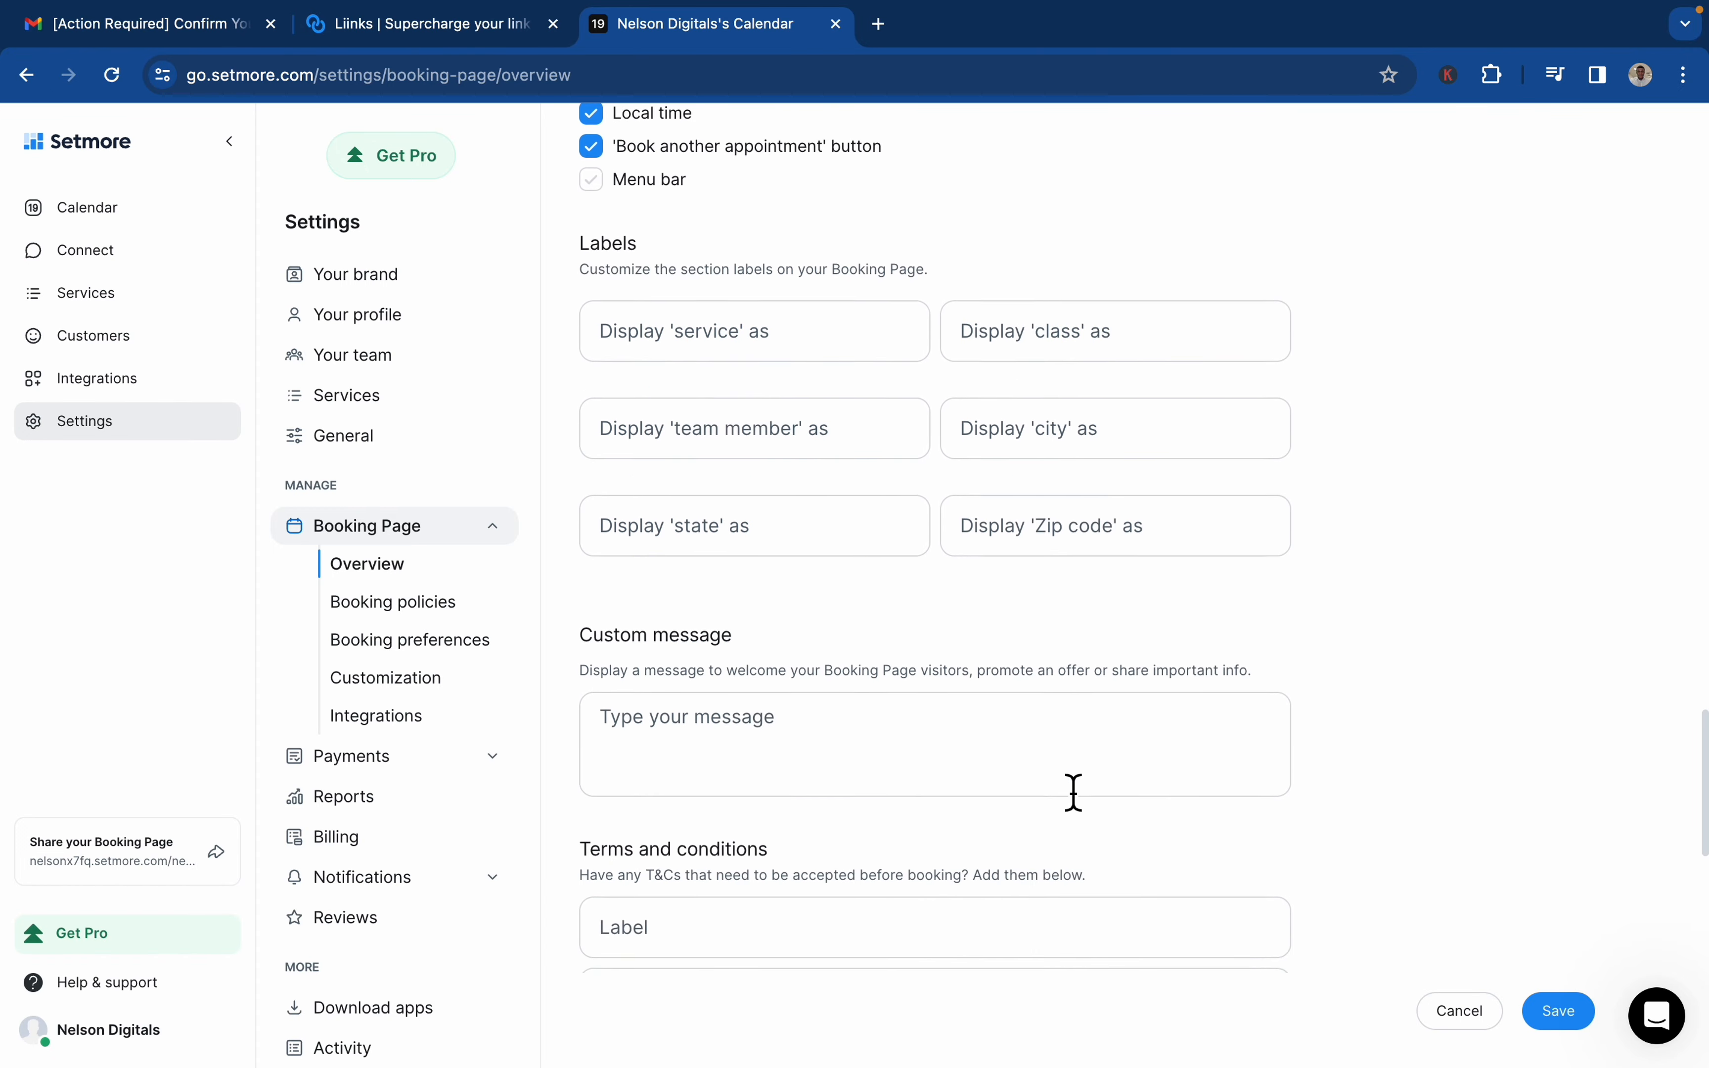
Add booking terms and conditions with the label "Terms and Condition" and the terms link google.com
scroll(1073, 798, "down", 1)
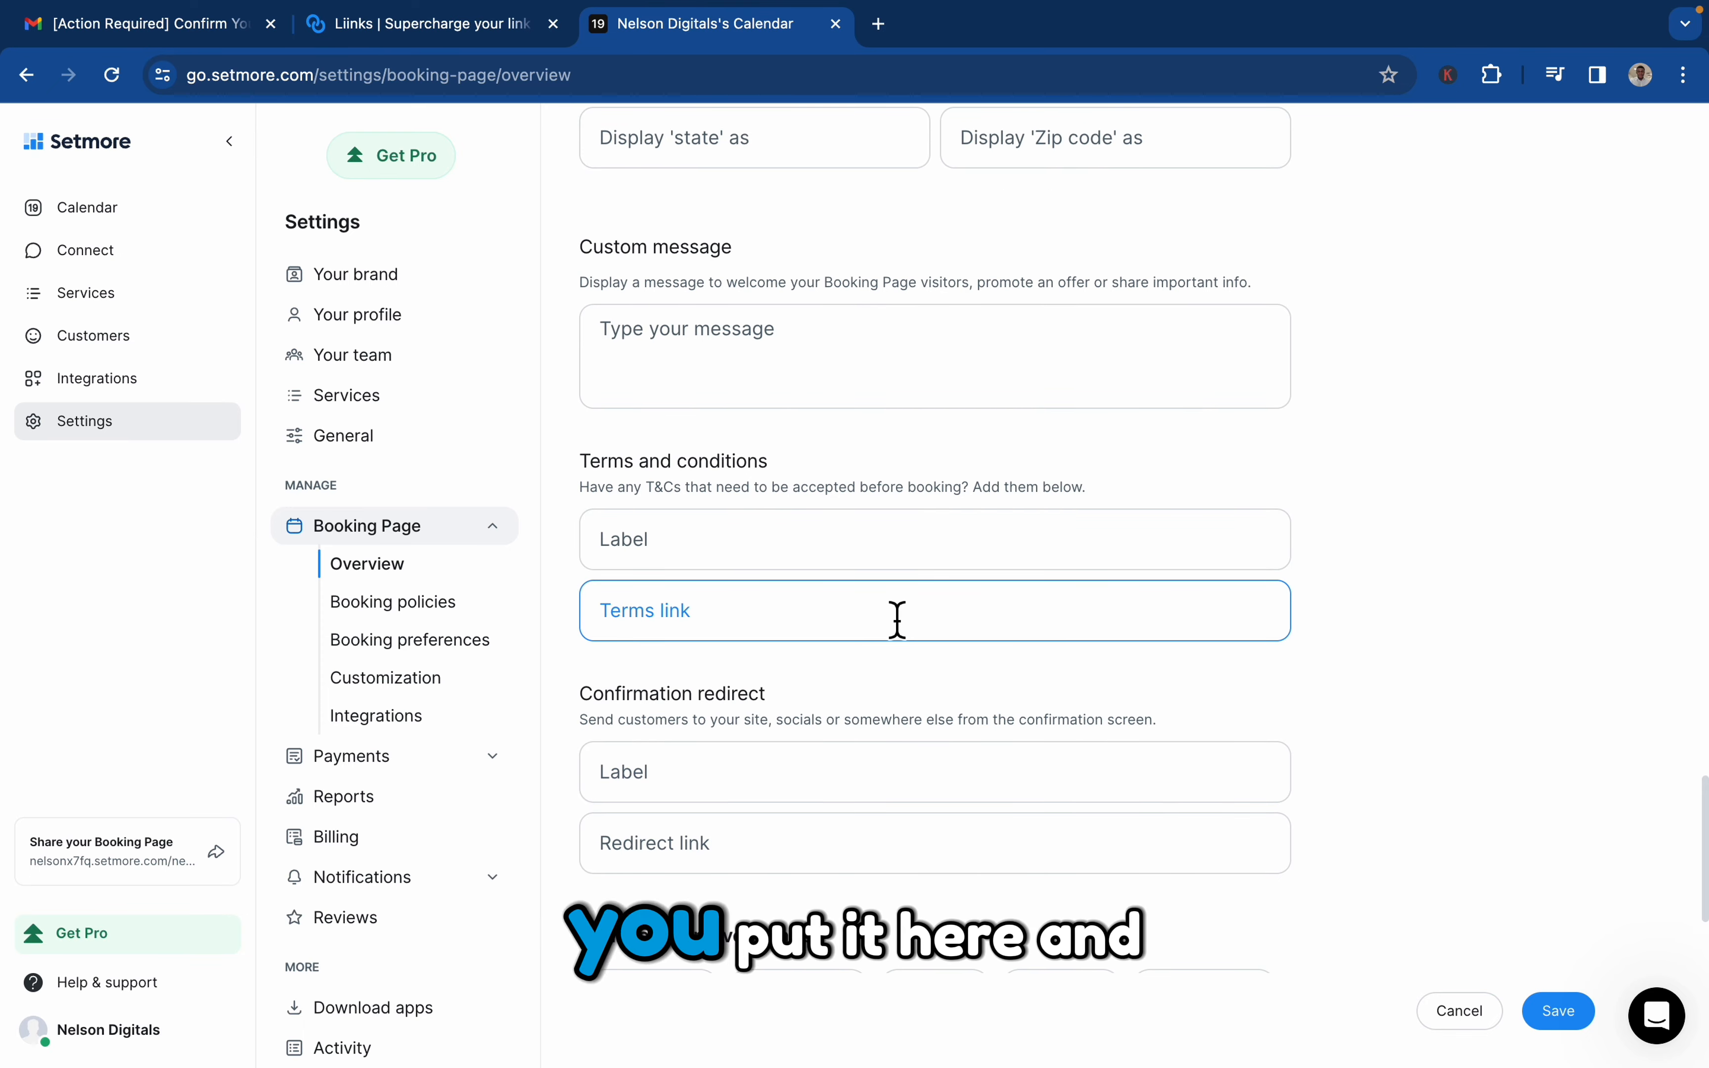
left_click(912, 555)
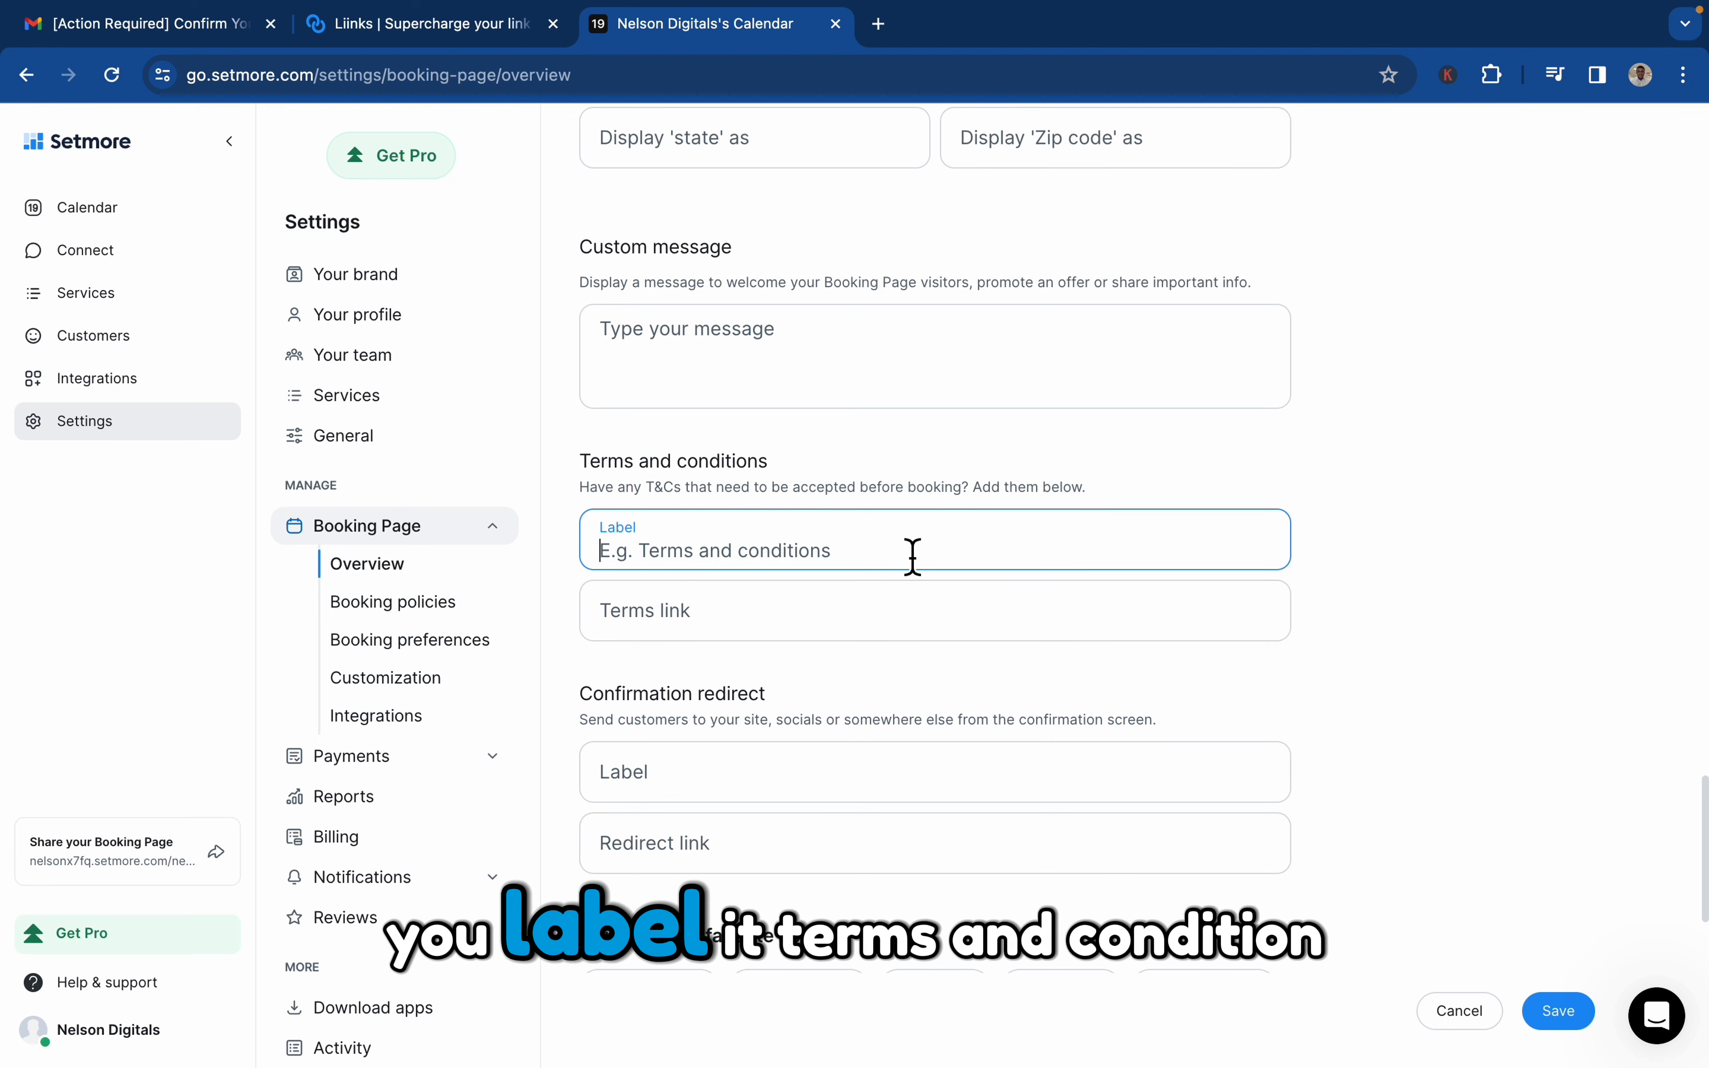
type("Terms an")
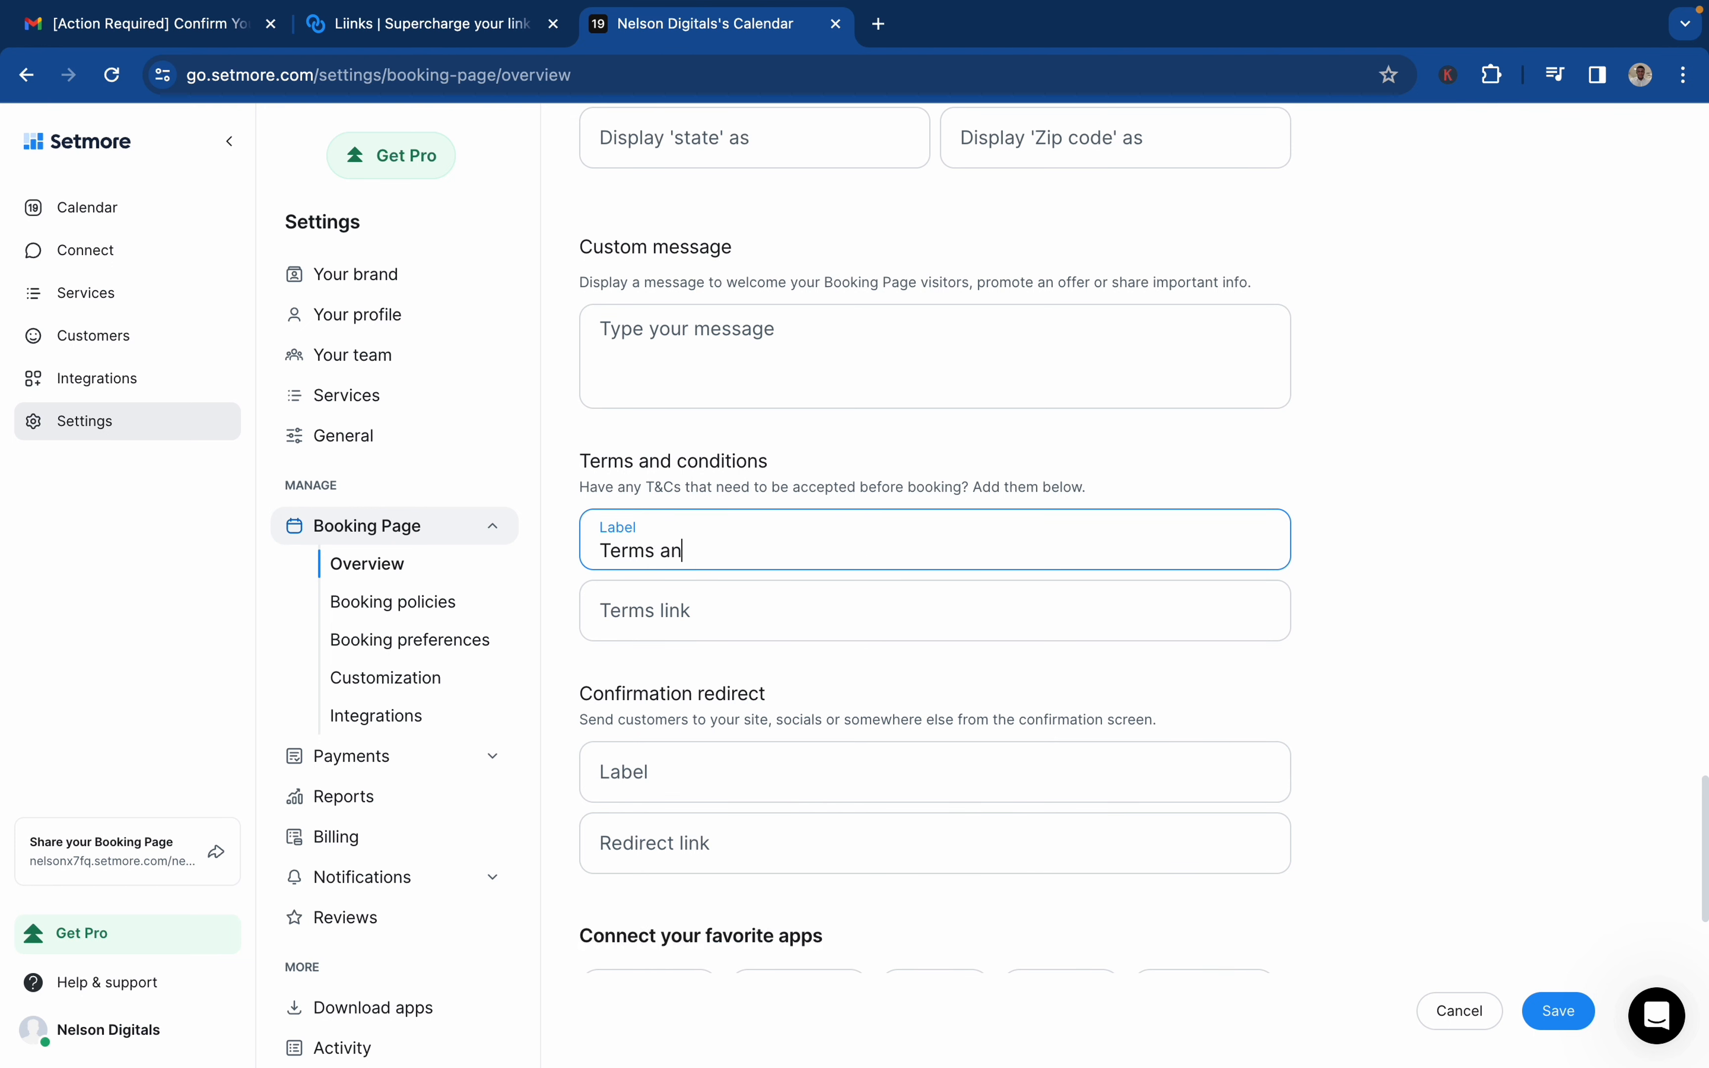
type("d Condition")
left_click(889, 612)
type("goo")
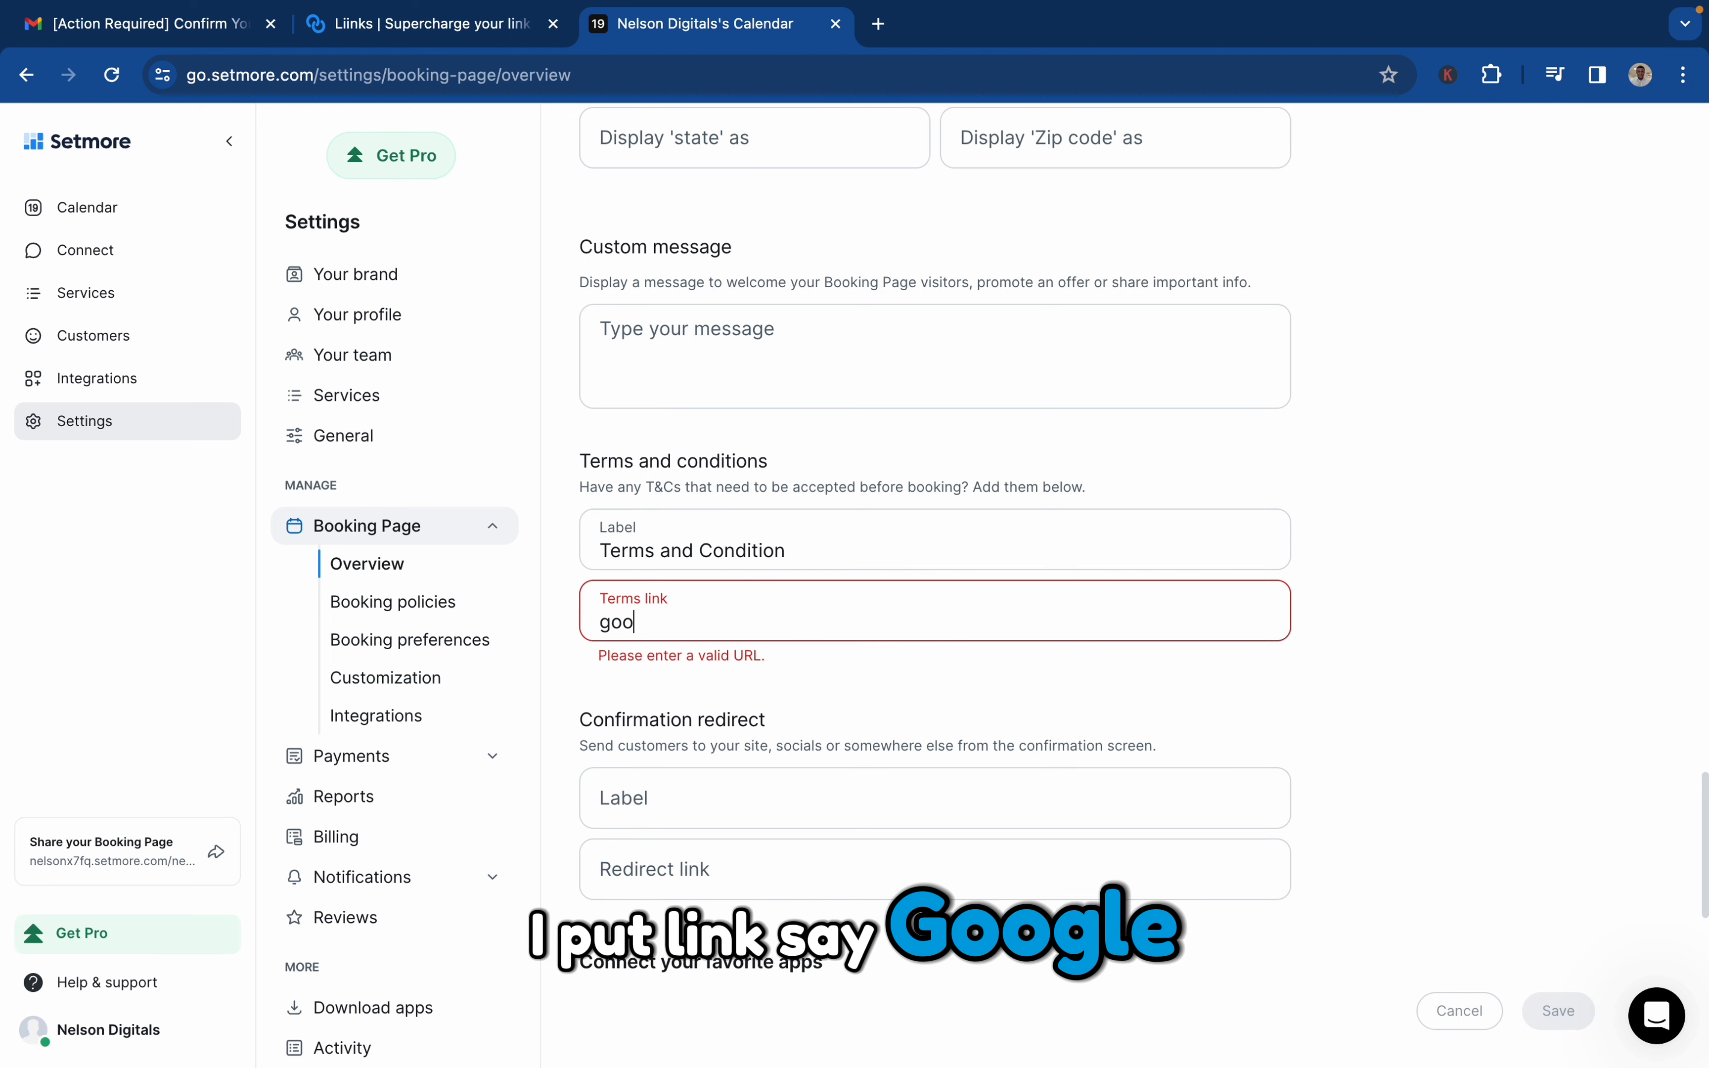
type("gle.")
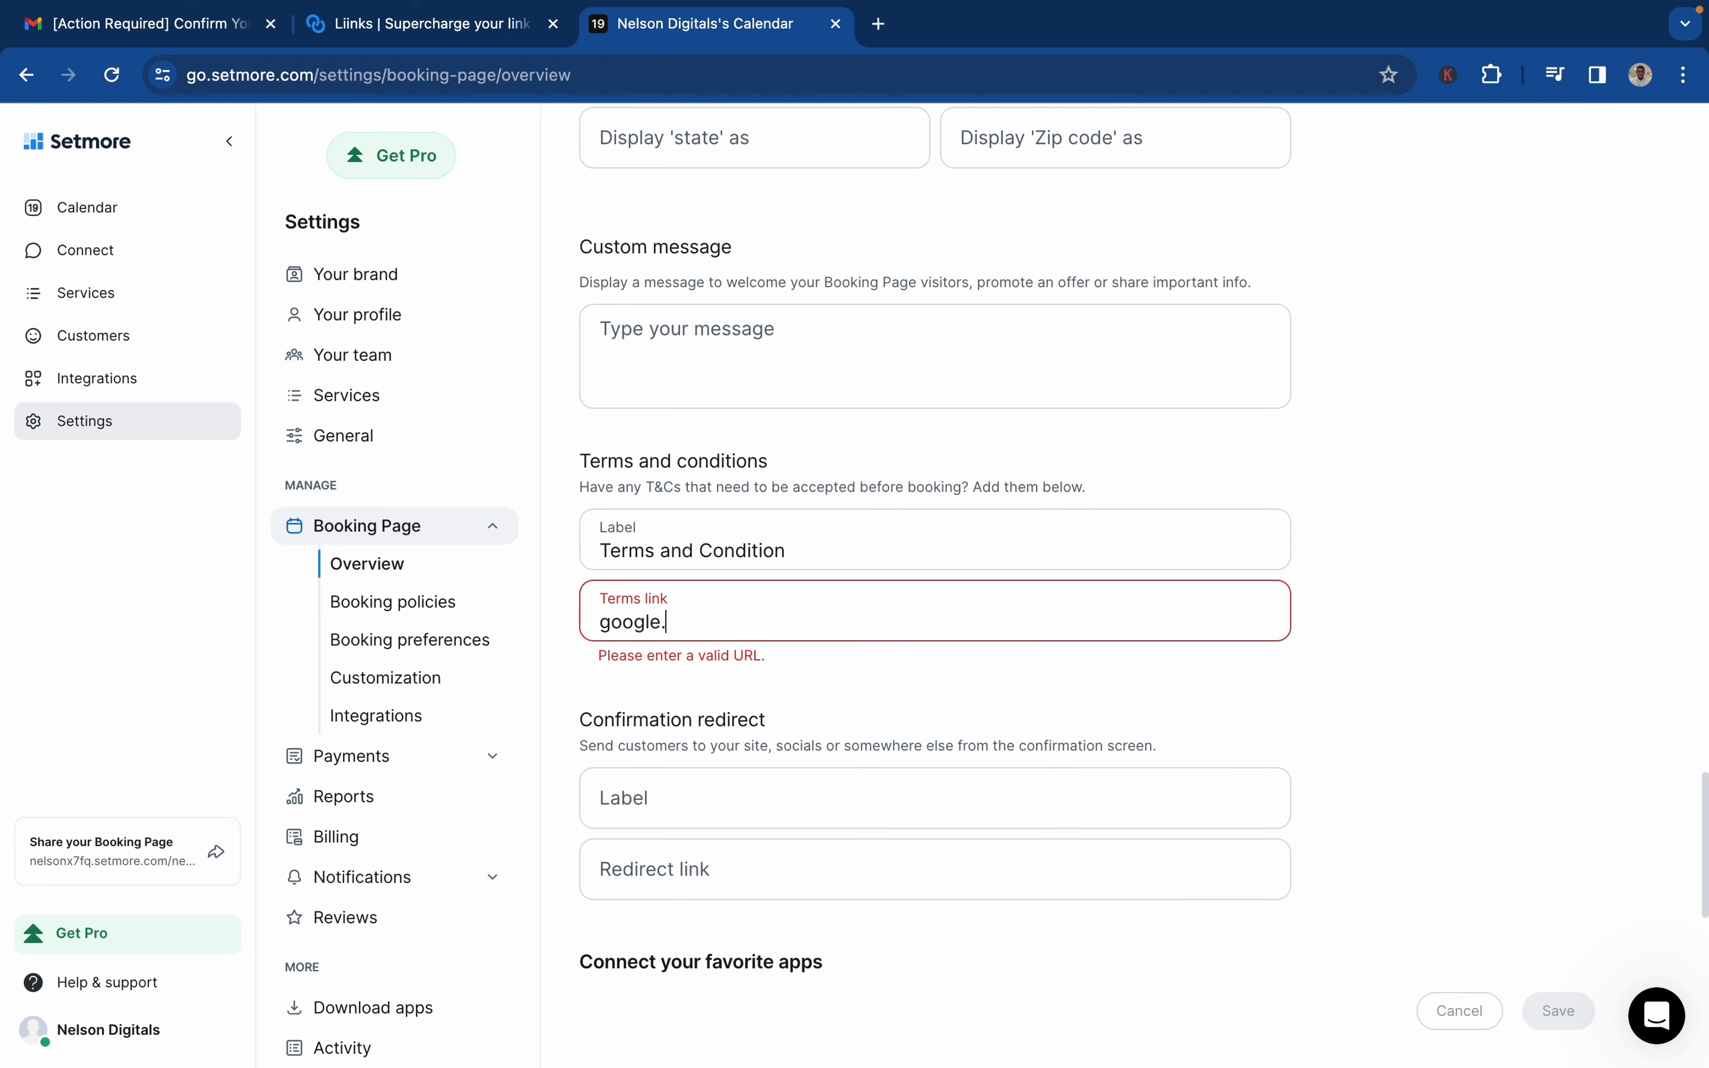
type("com")
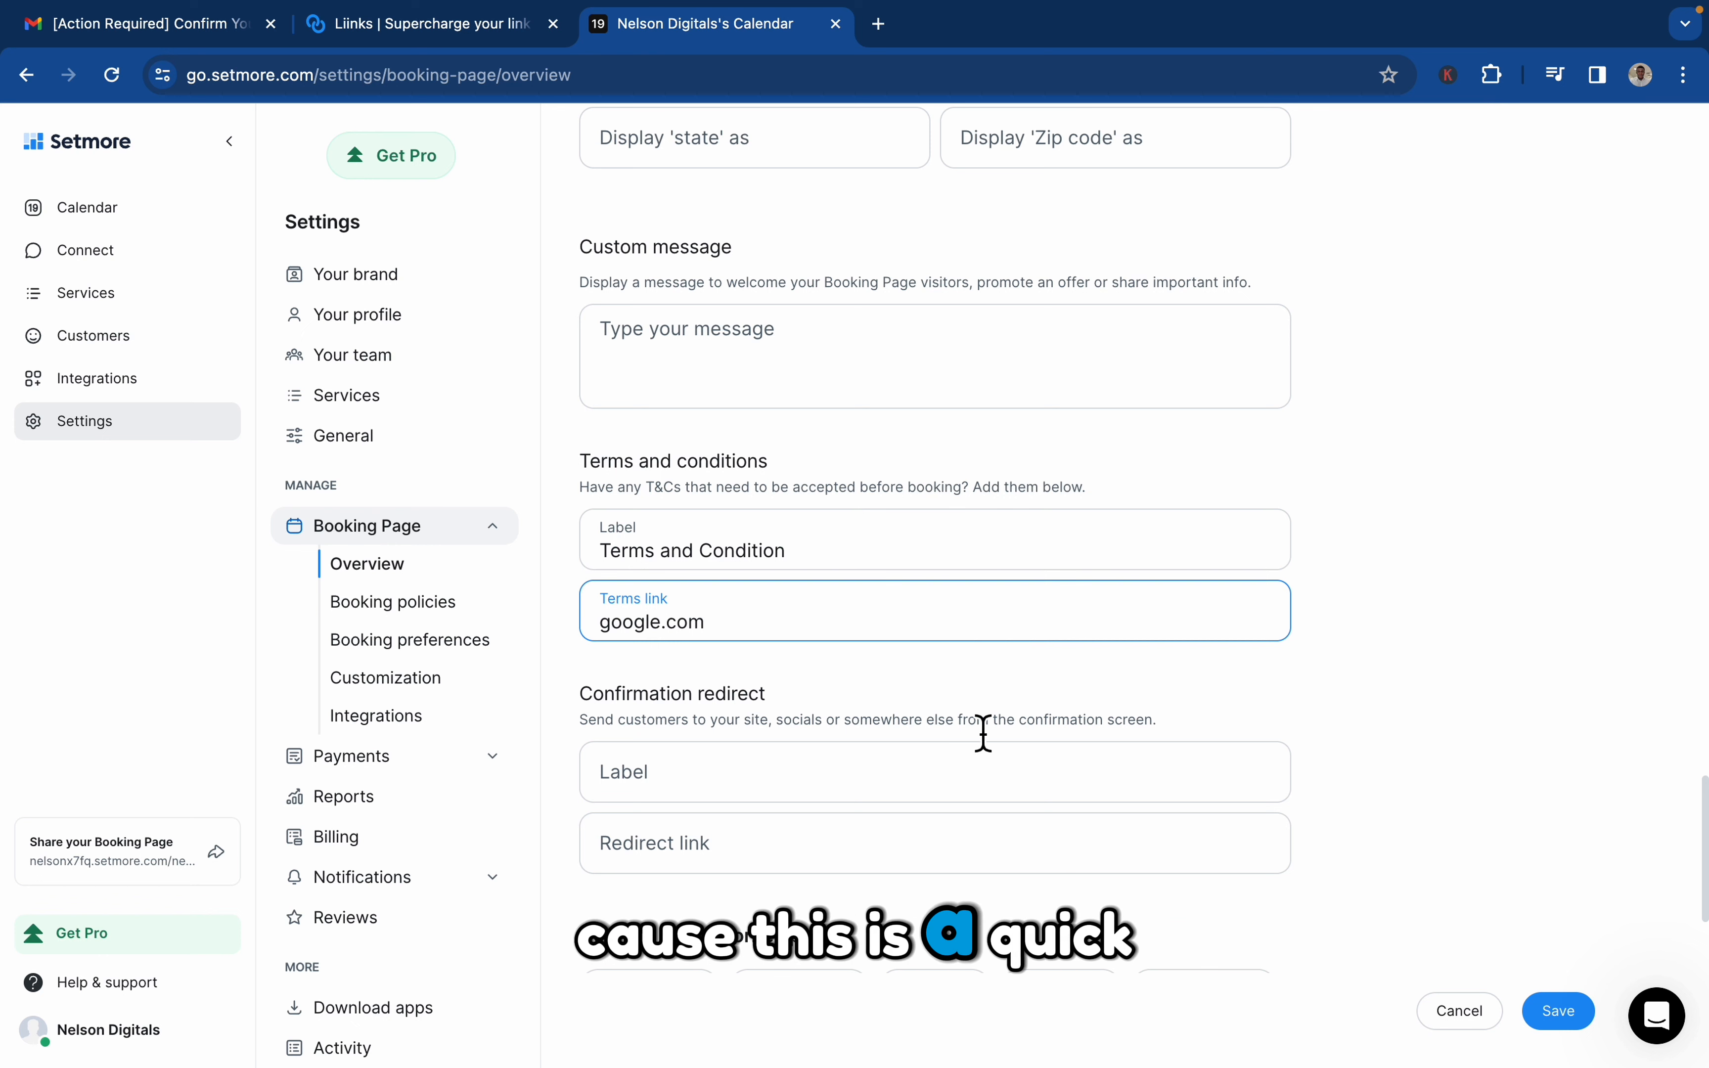
Set the confirmation redirect link to instagram.com/Yoursassistance, leaving its label empty
scroll(983, 735, "down", 2)
left_click(991, 699)
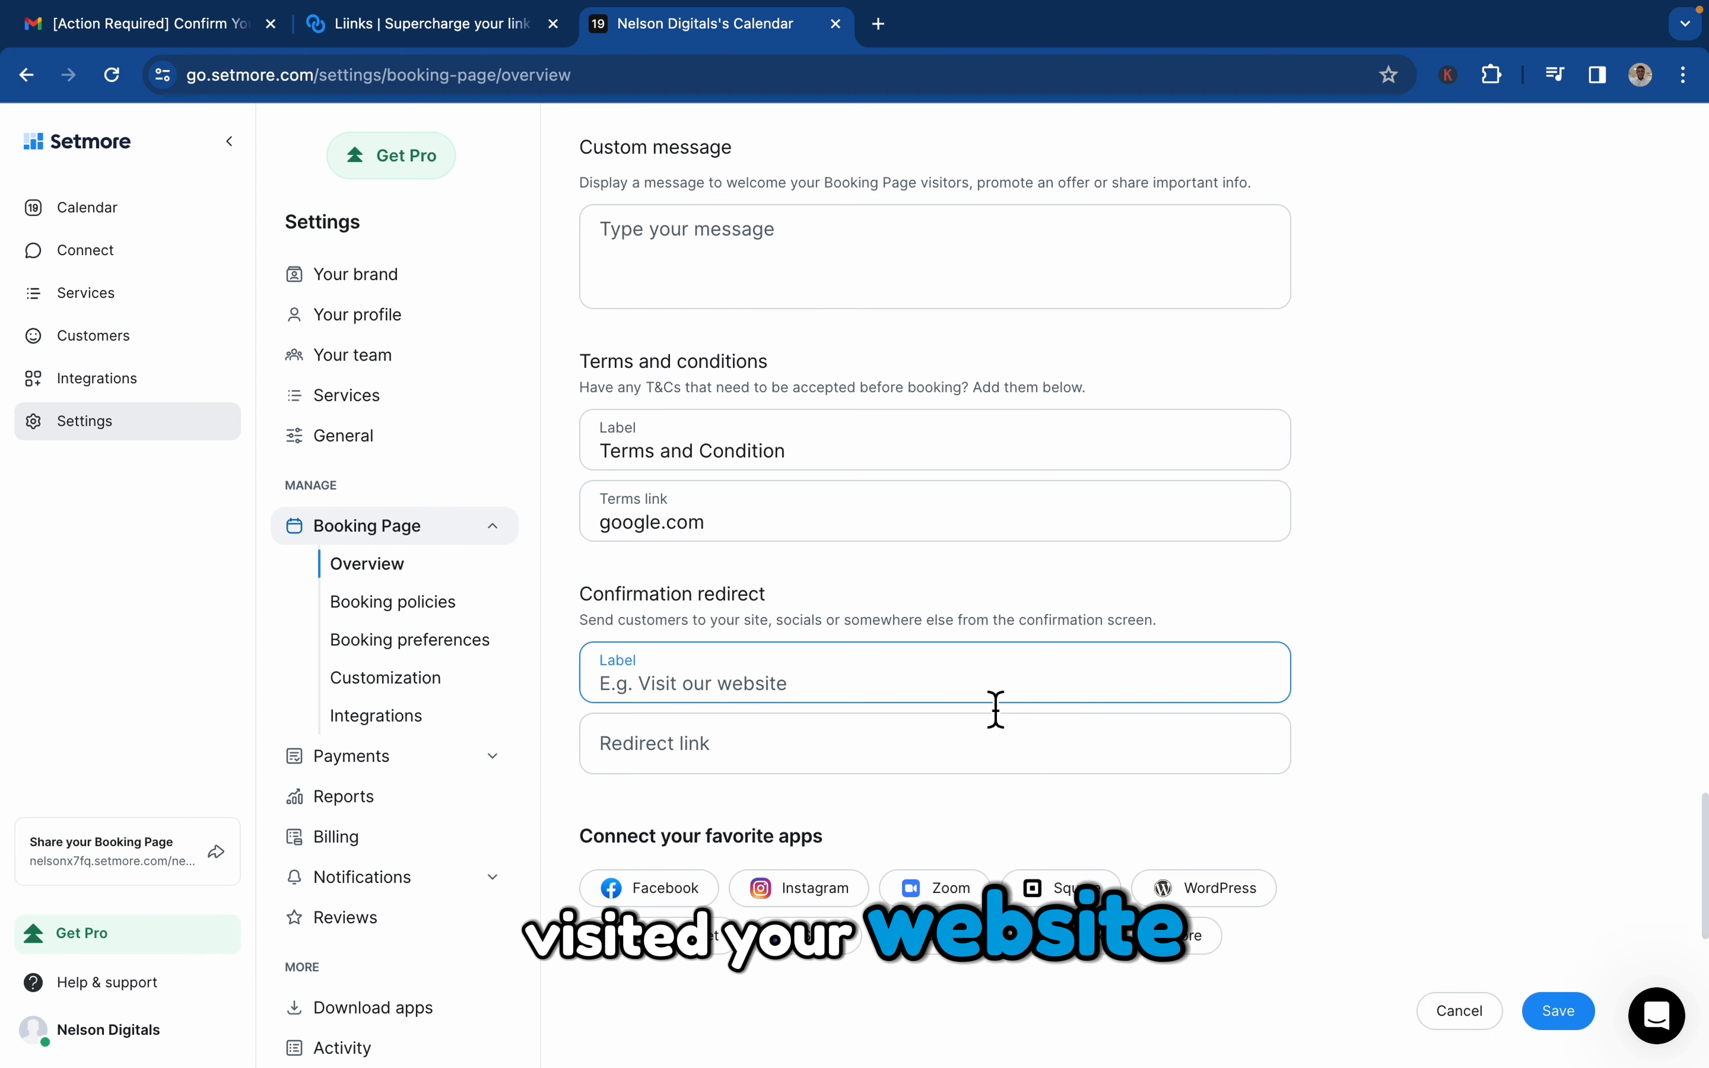
left_click(846, 766)
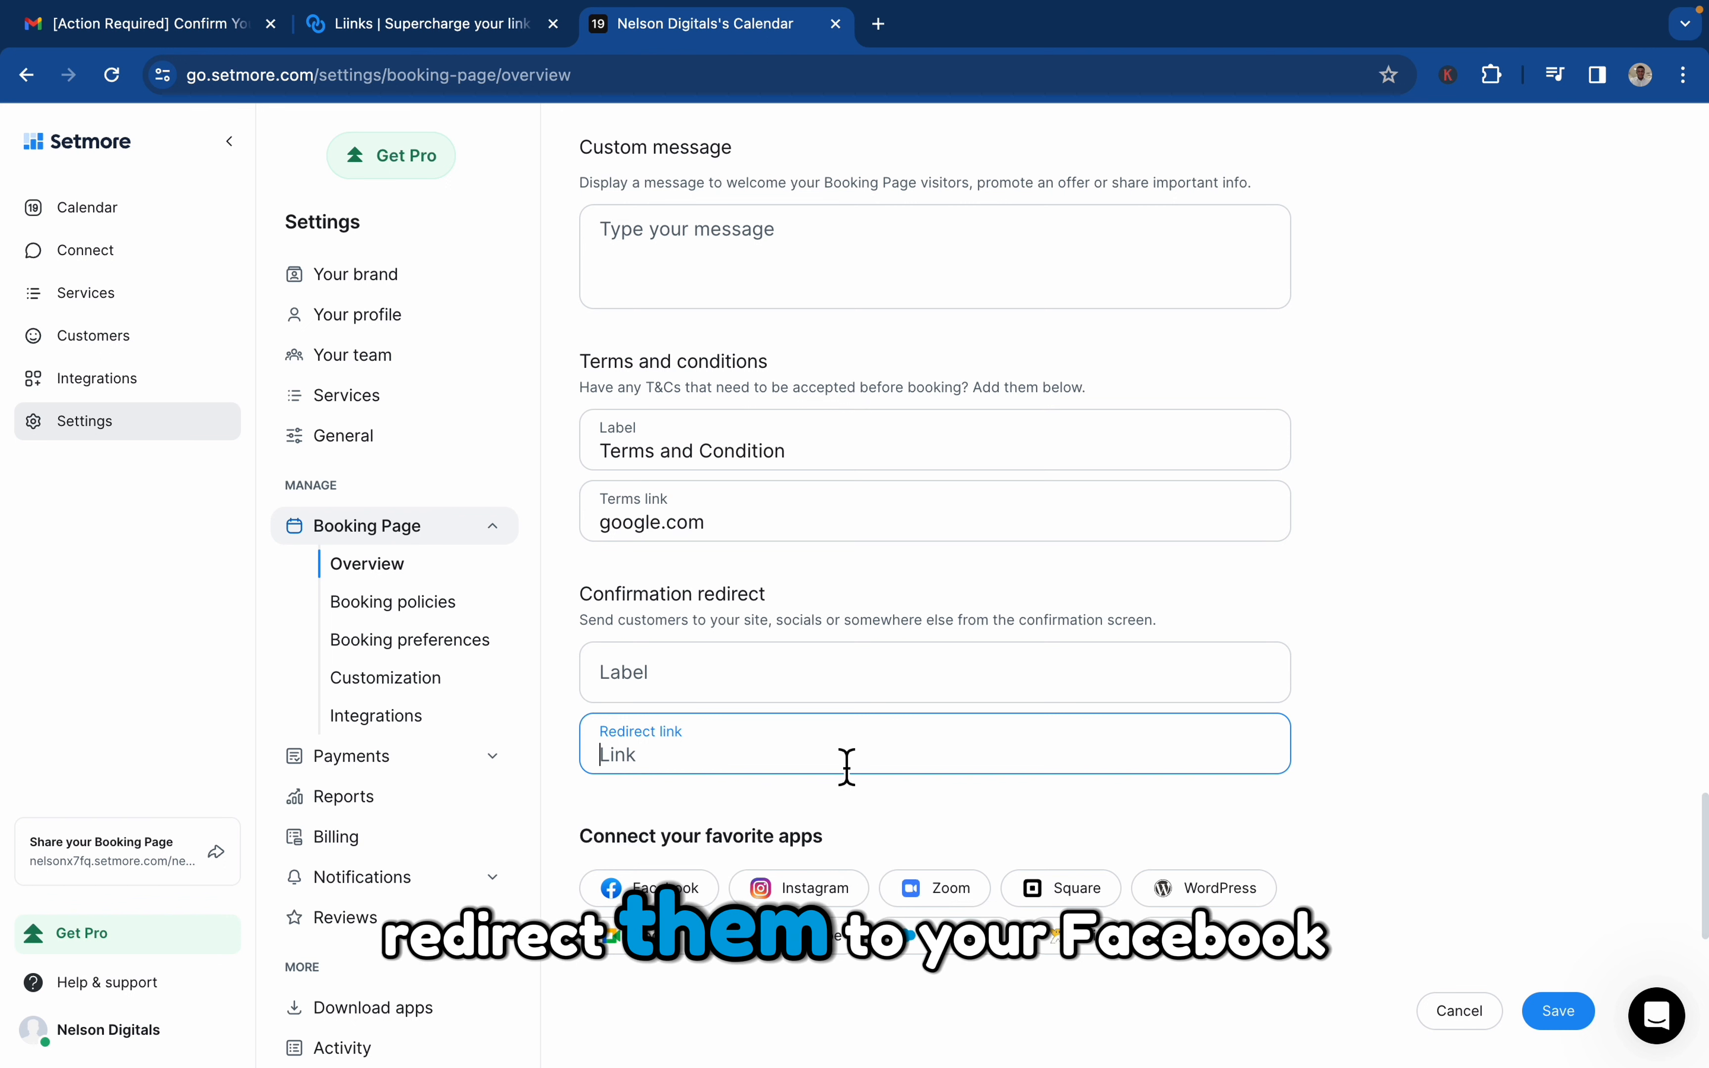
type("inst")
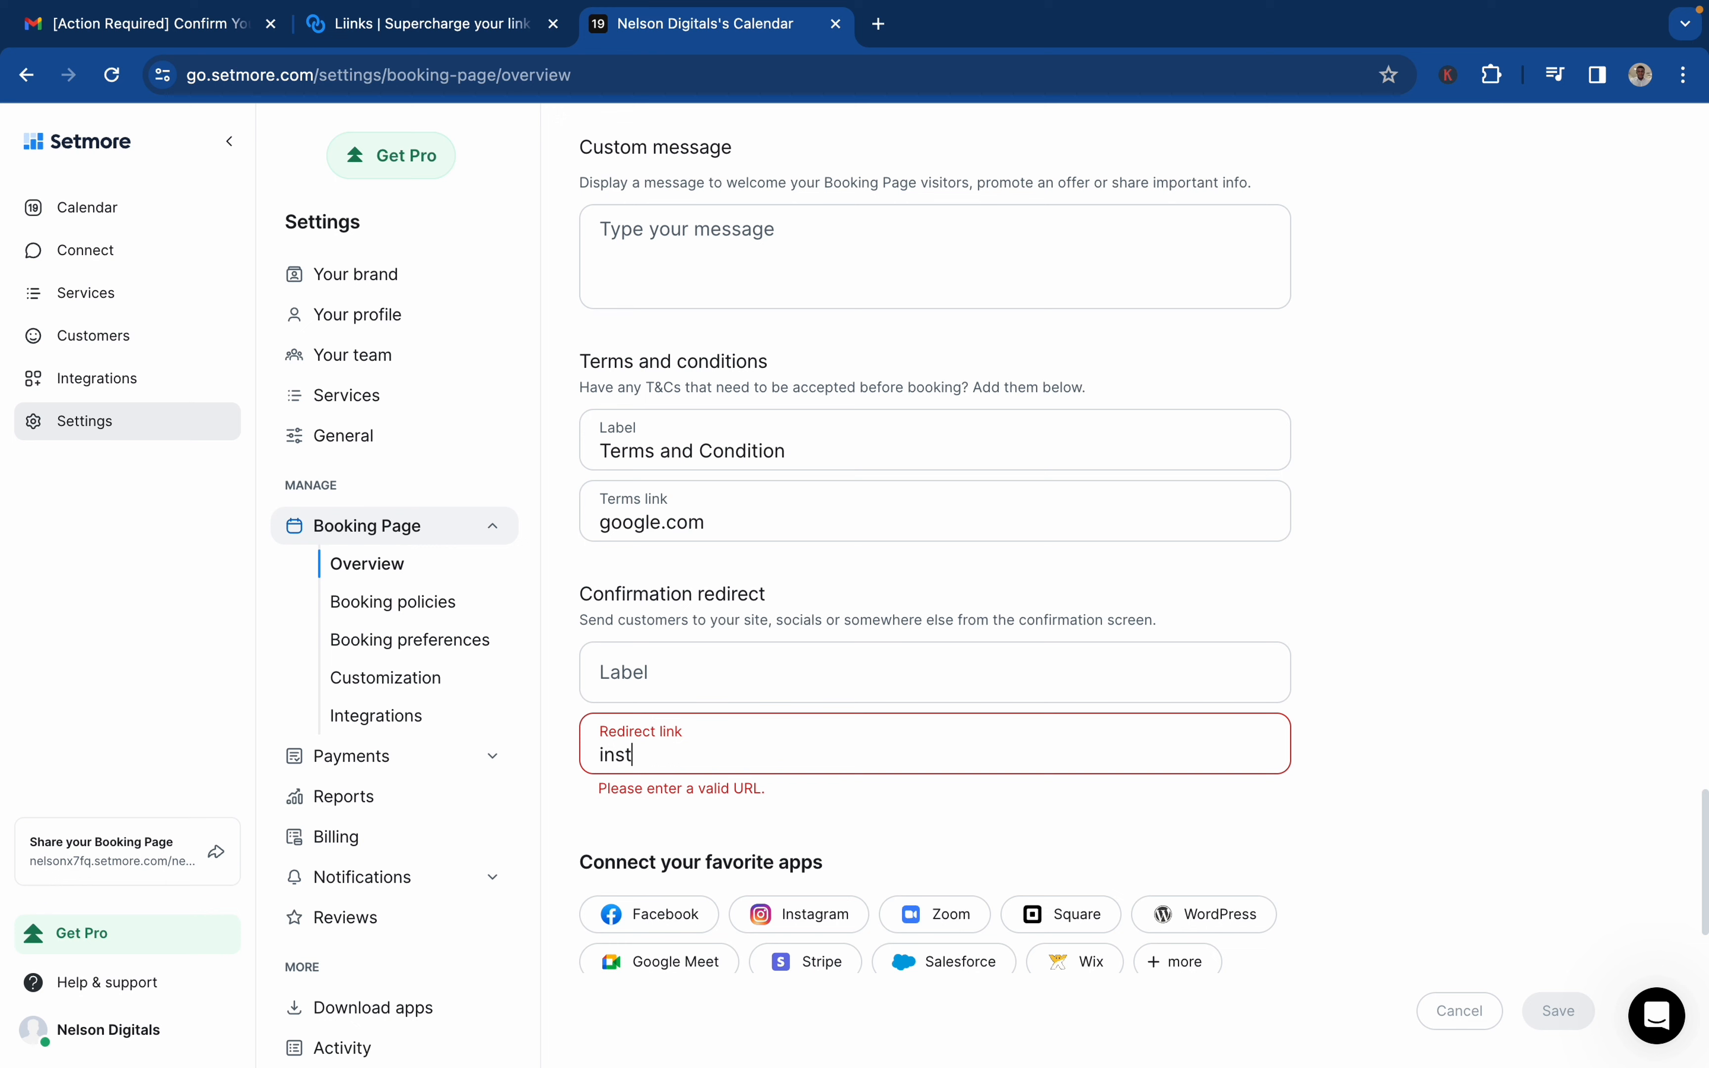
type("agram.com")
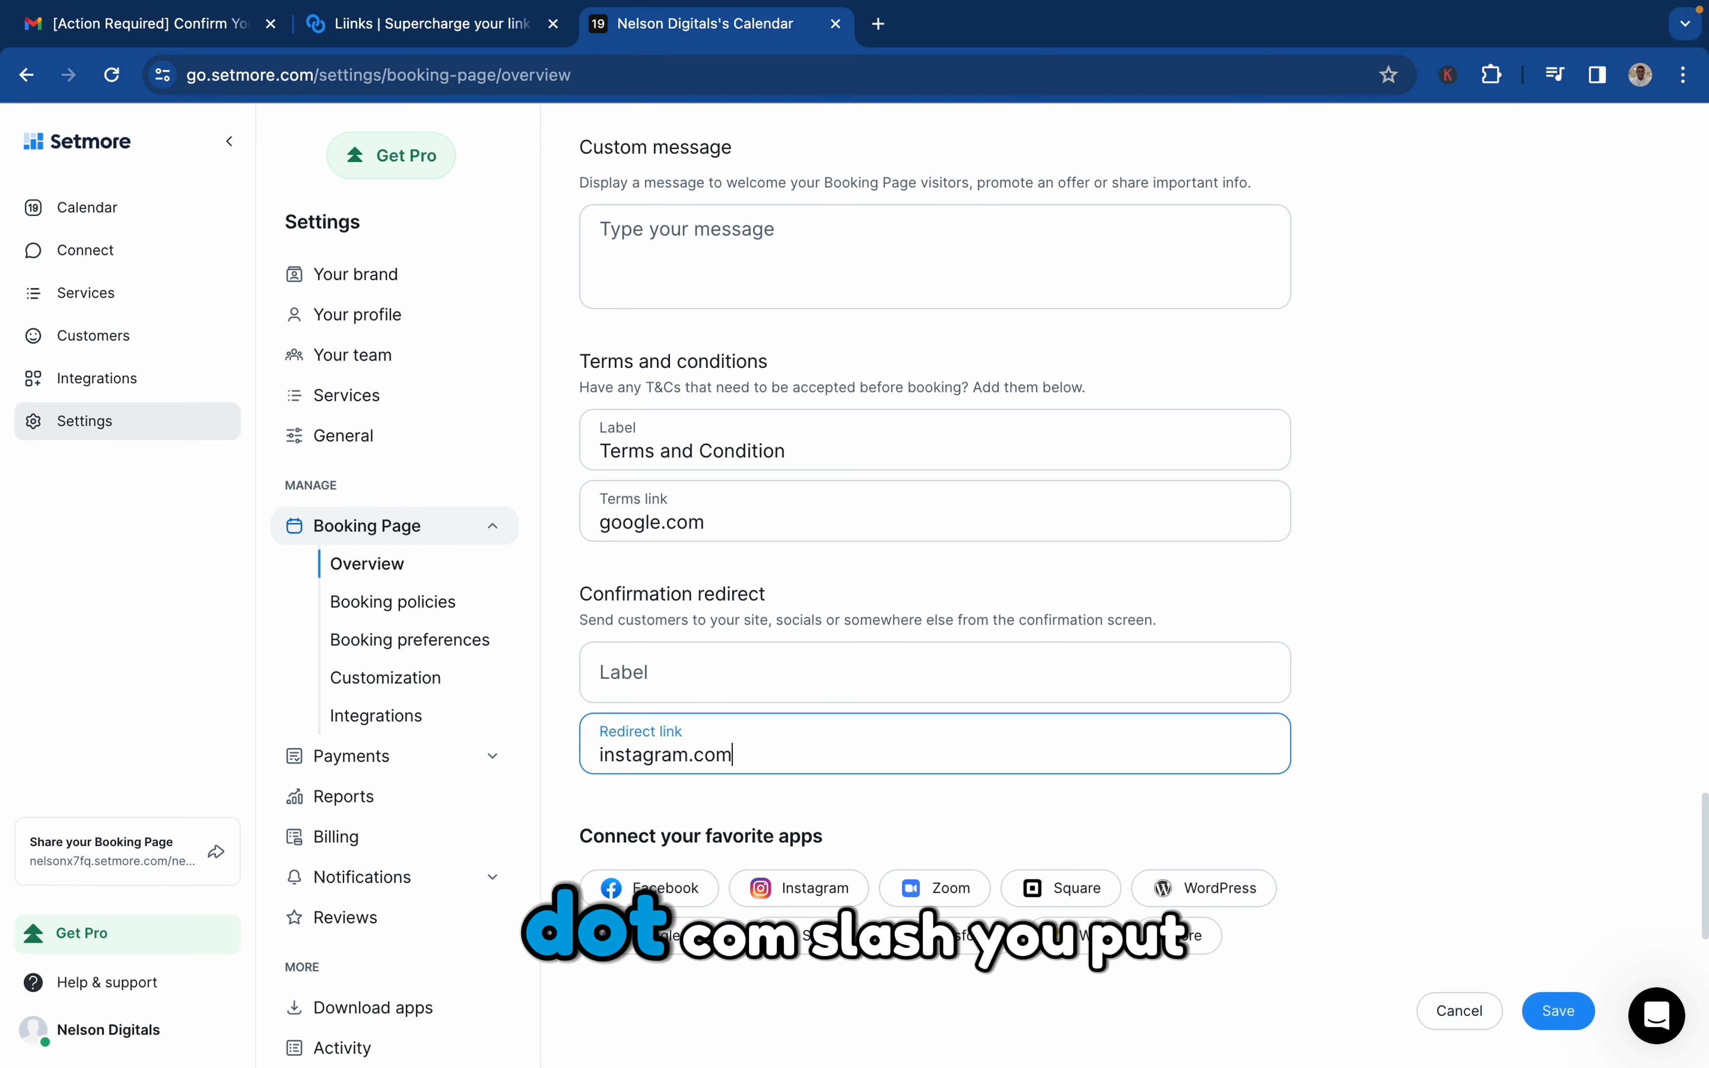
type("/")
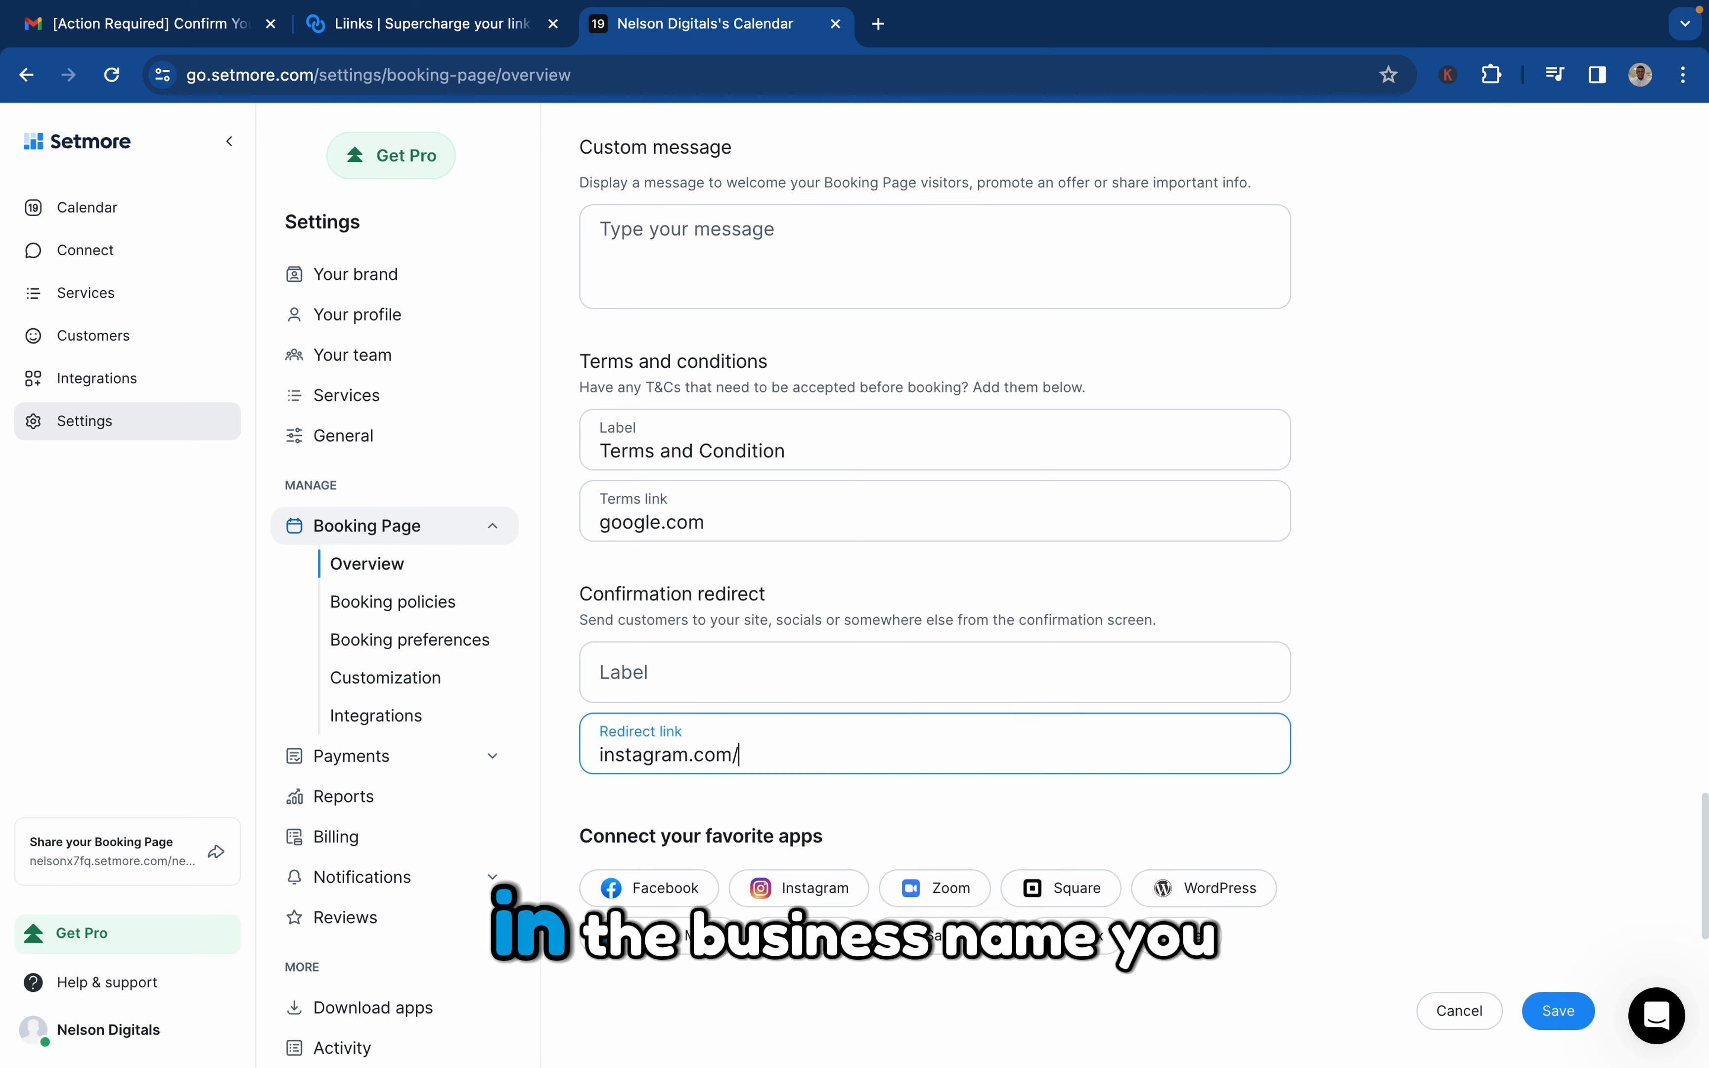
type("Yax")
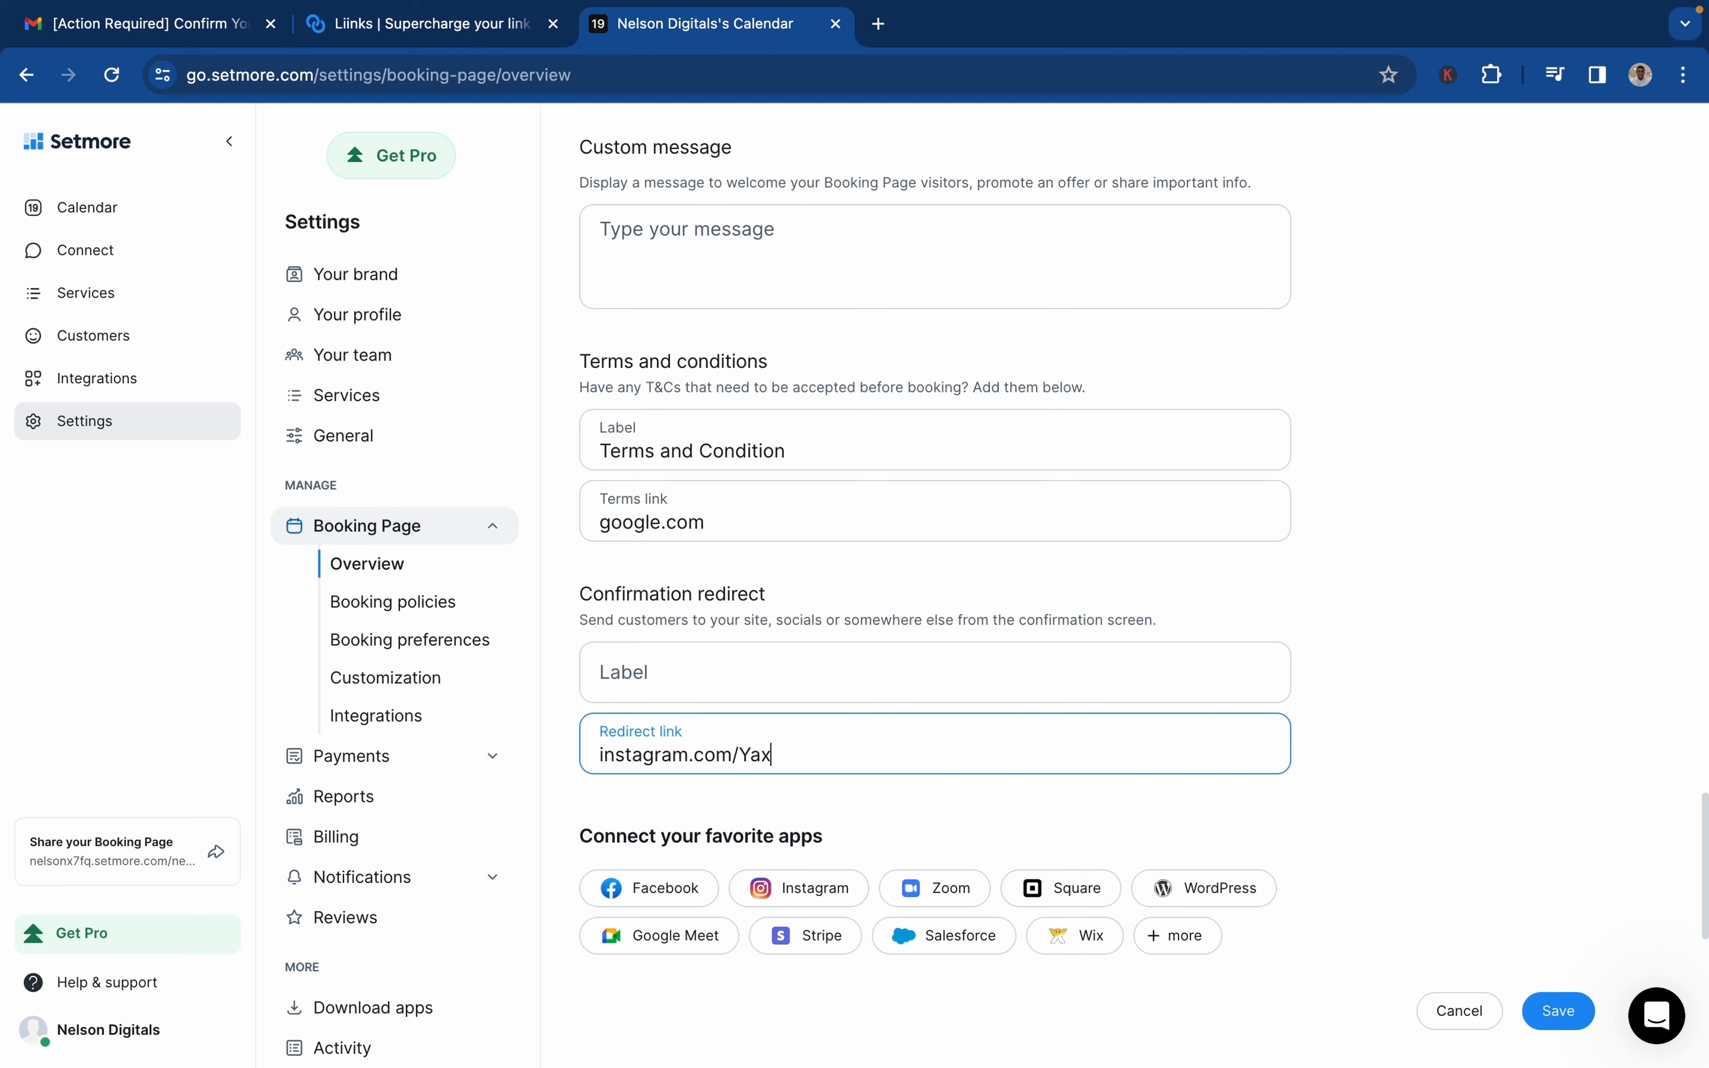
type("c")
key("BackSpace")
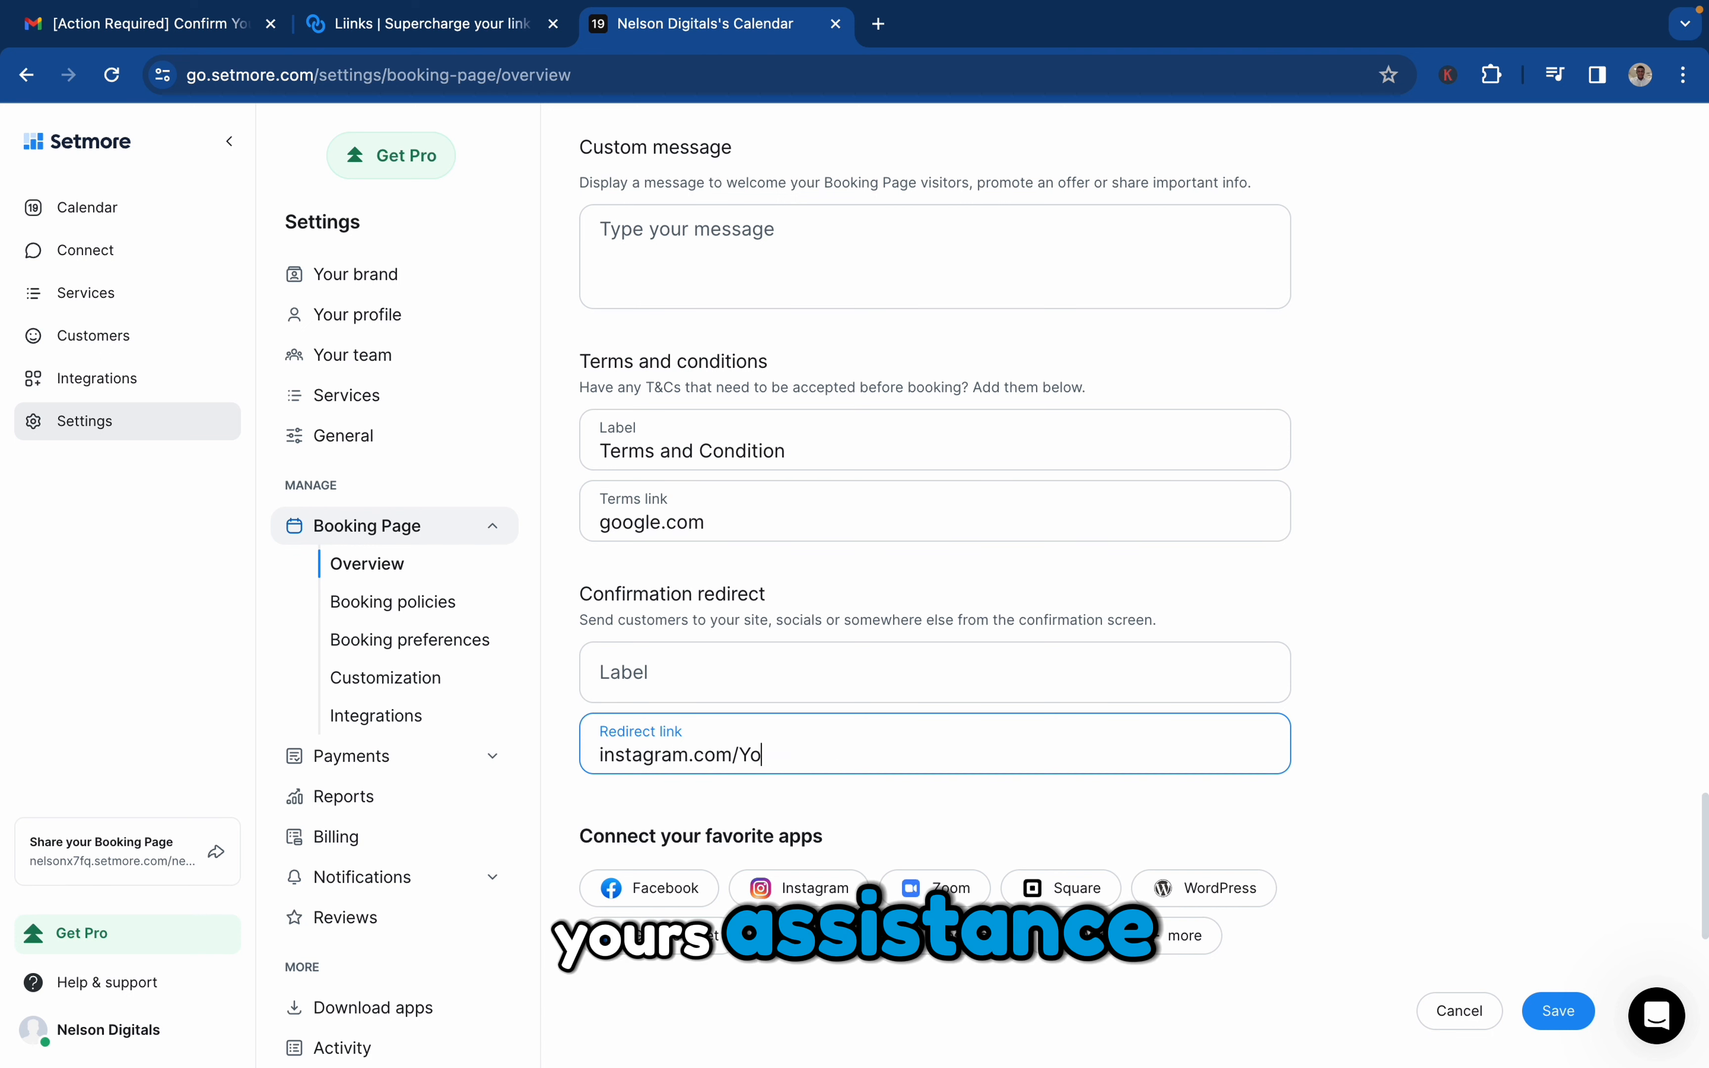
type("ursassistance")
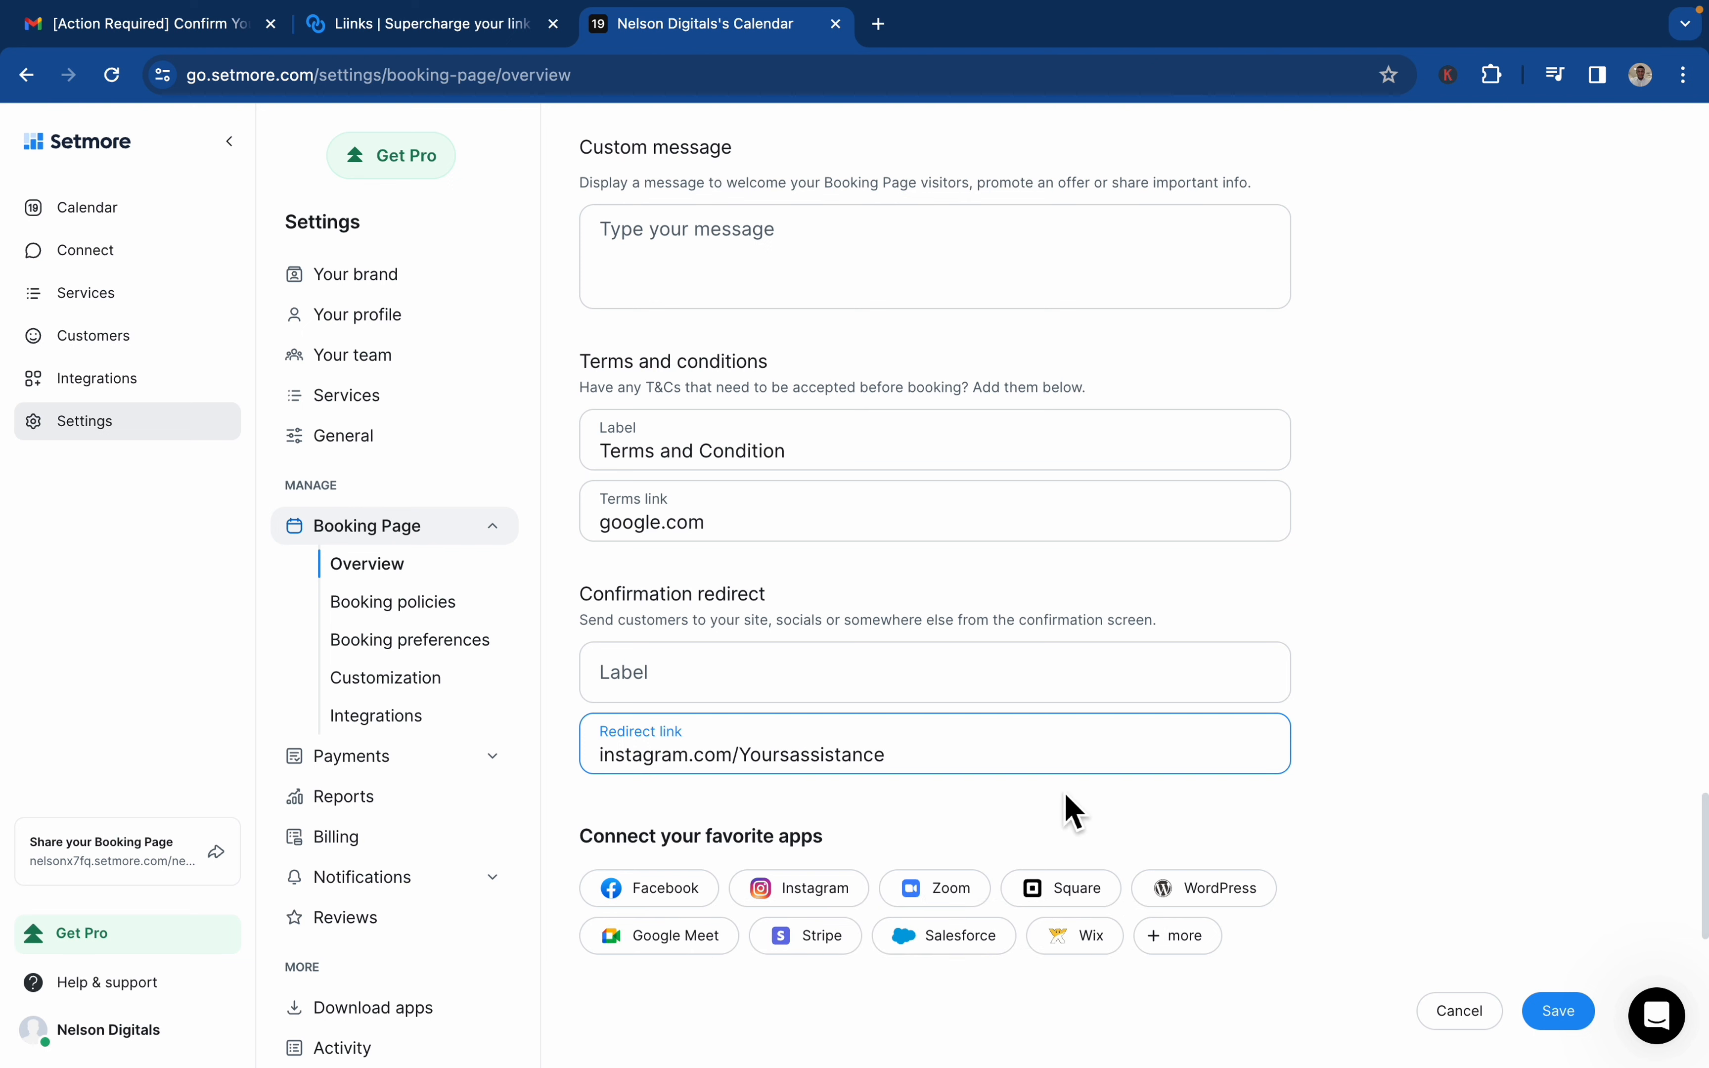
Save the booking page settings
scroll(1315, 899, "down", 2)
scroll(1321, 898, "down", 2)
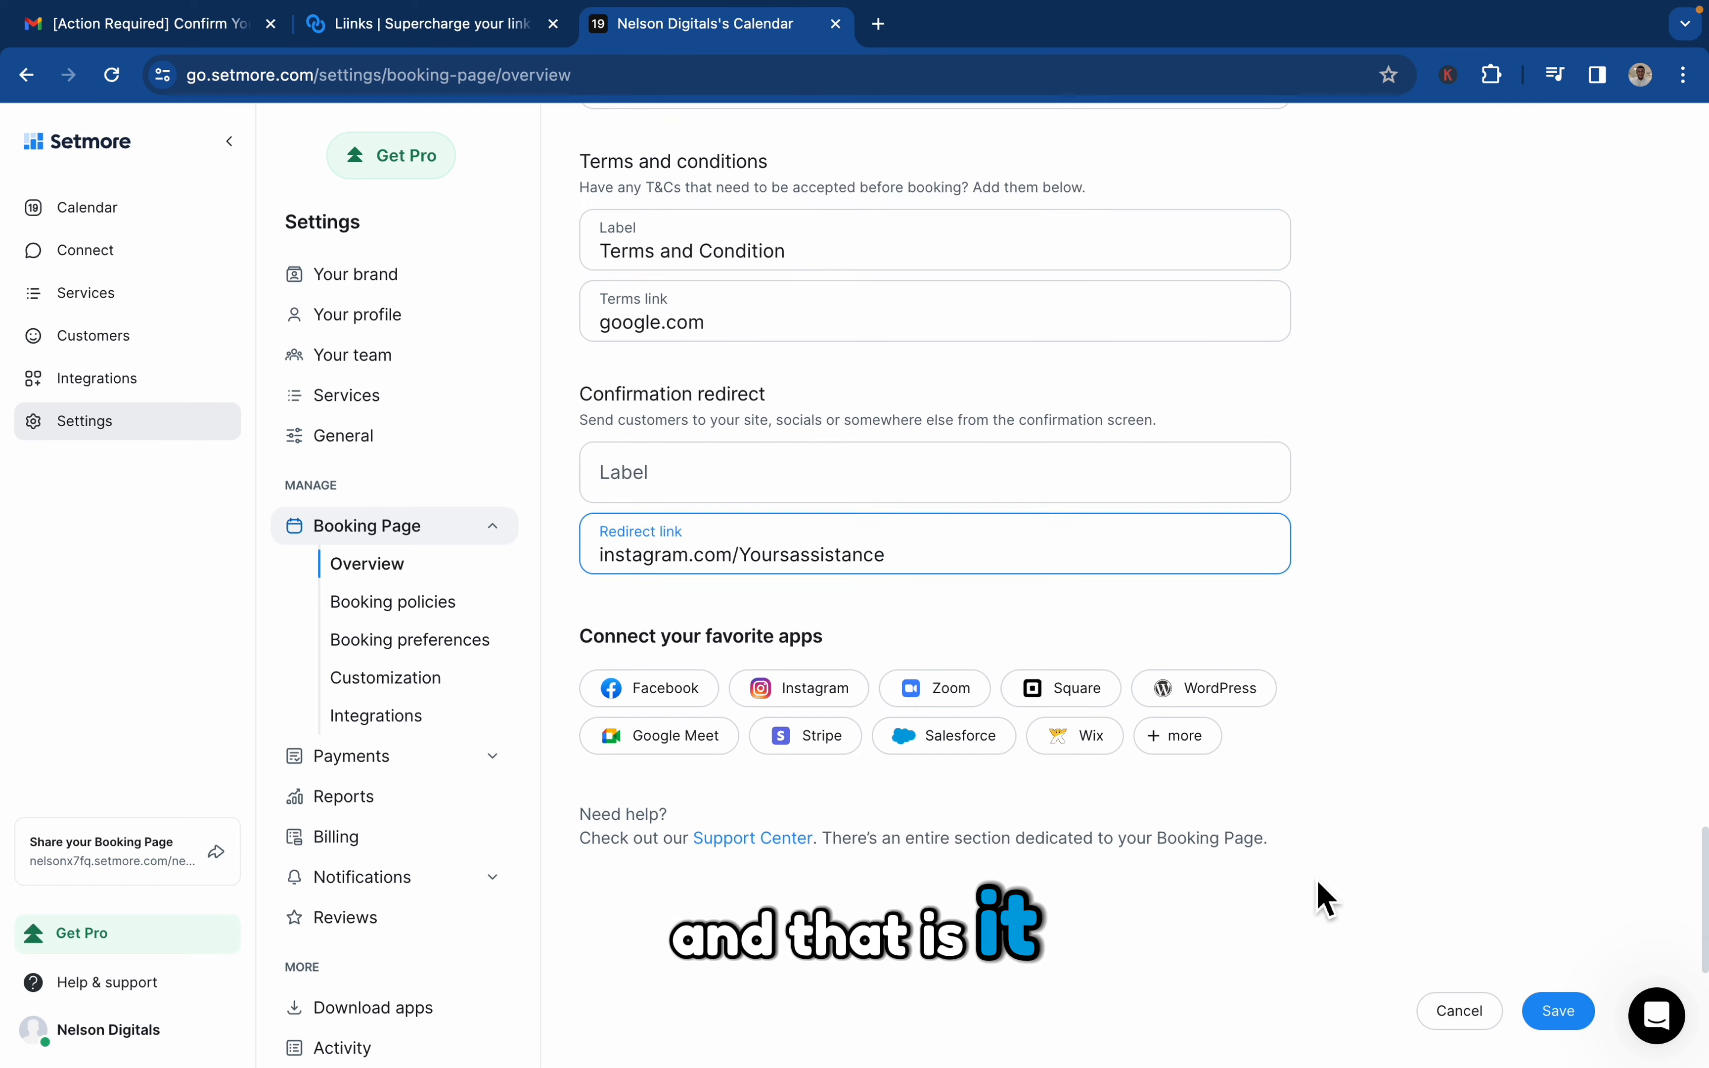
left_click(1559, 1014)
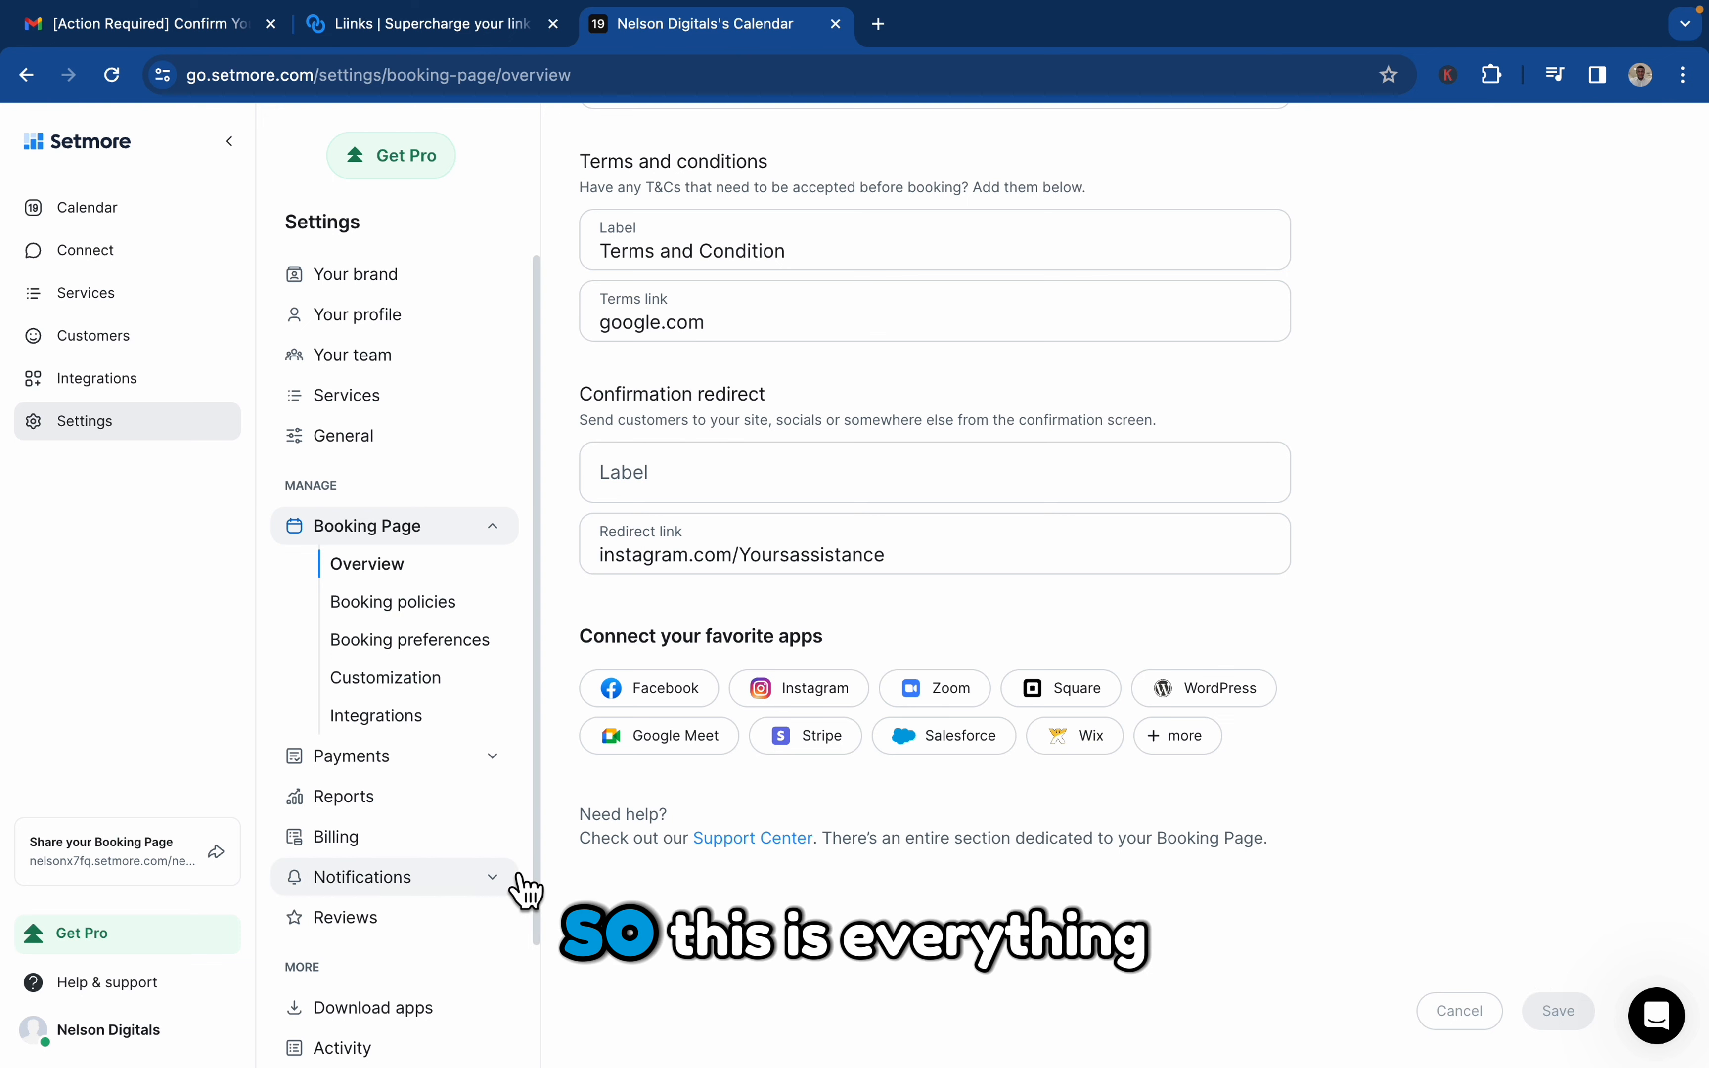
scroll(466, 918, "down", 2)
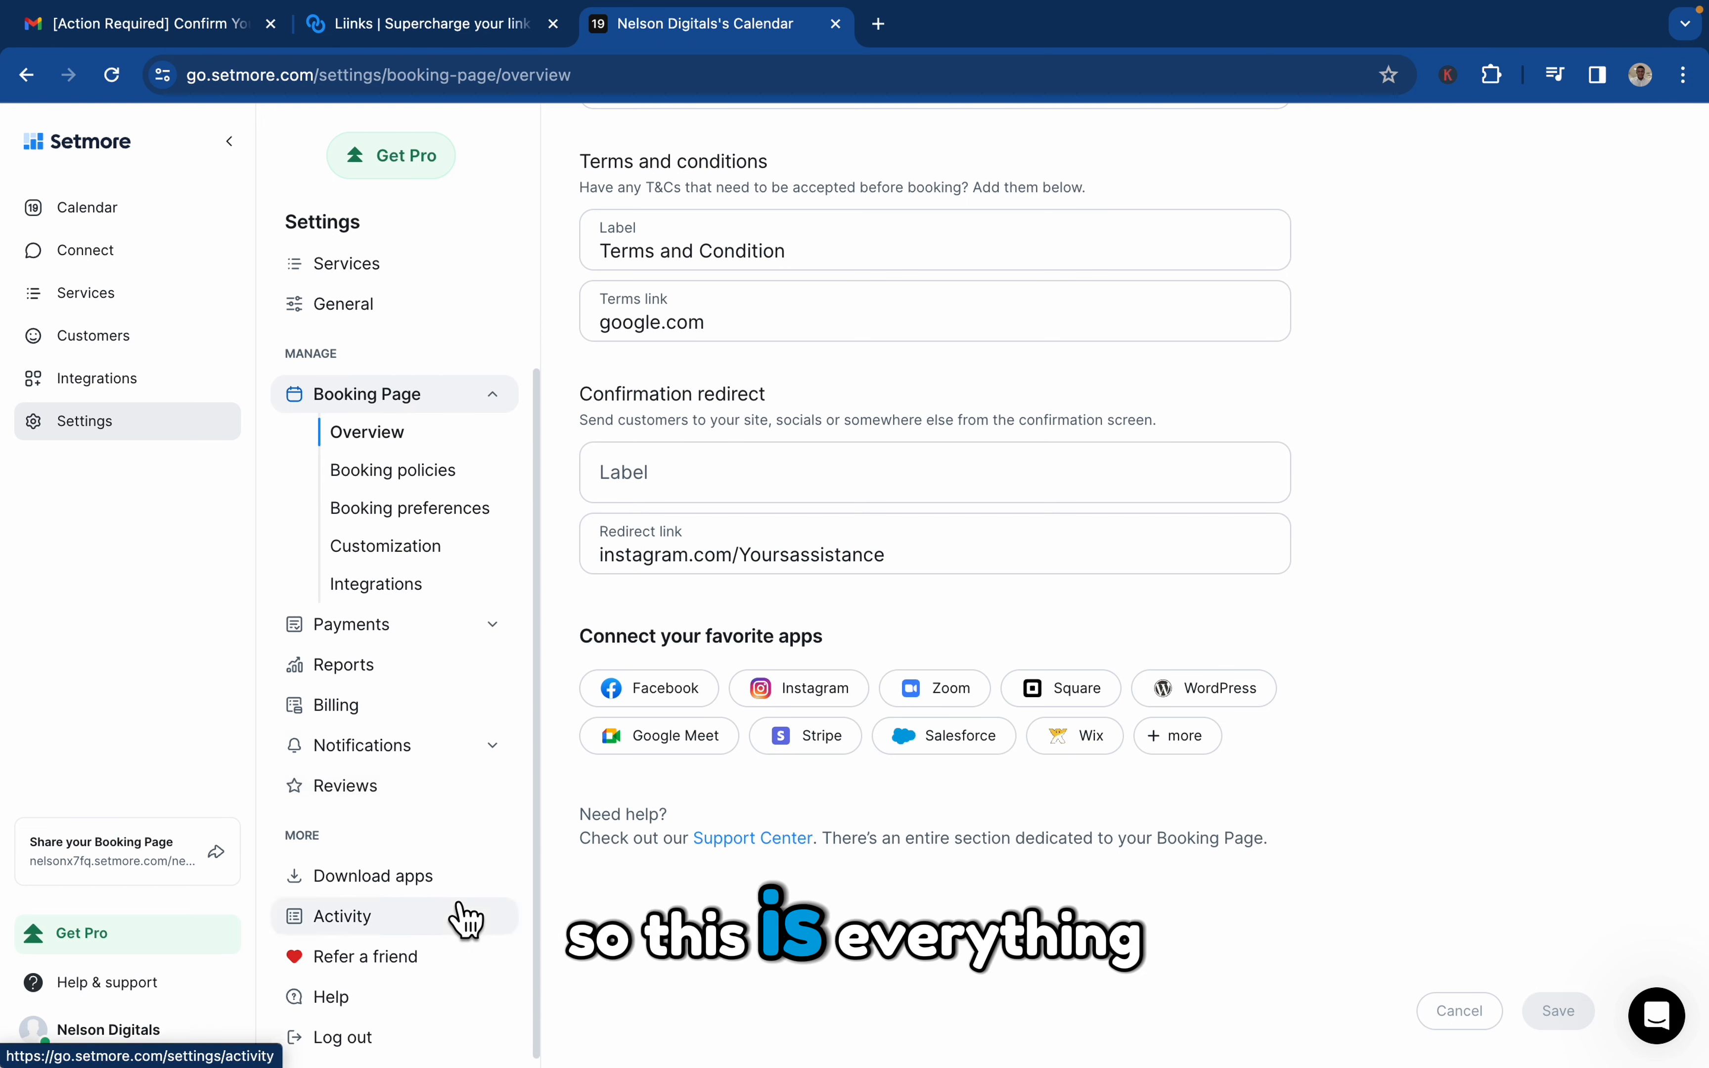
scroll(503, 343, "up", 2)
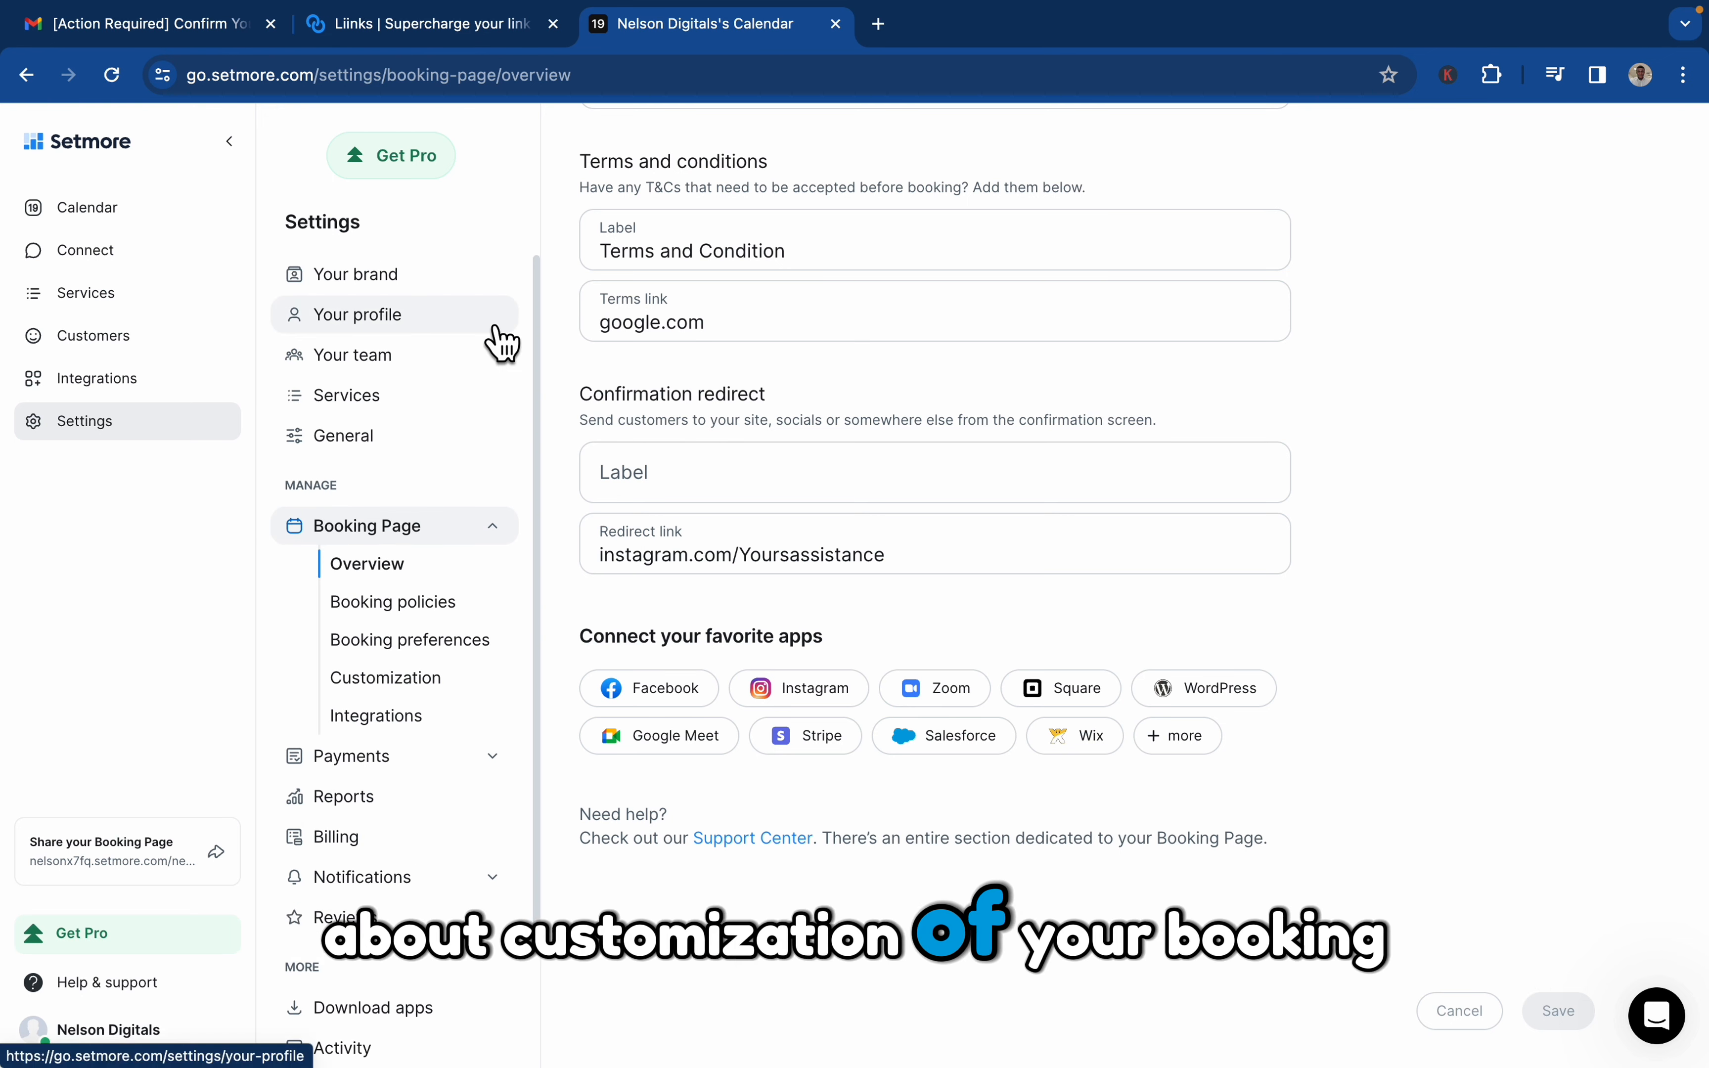
scroll(503, 343, "down", 2)
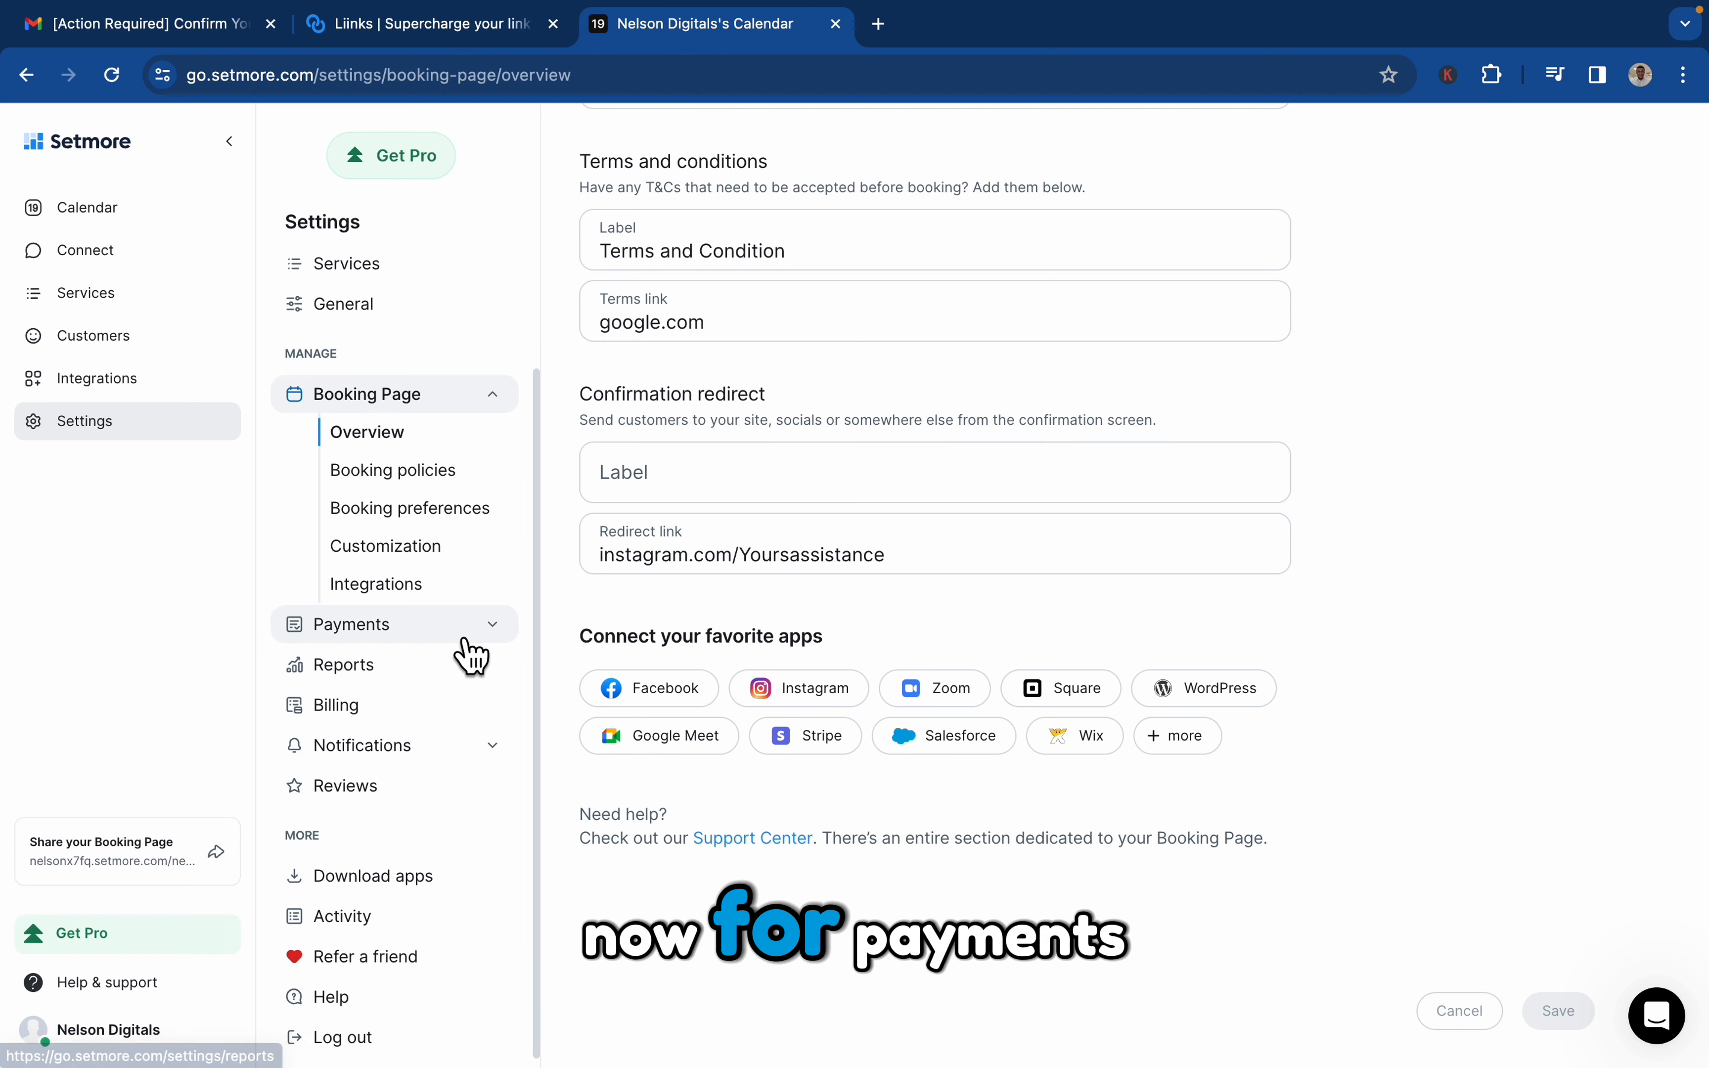